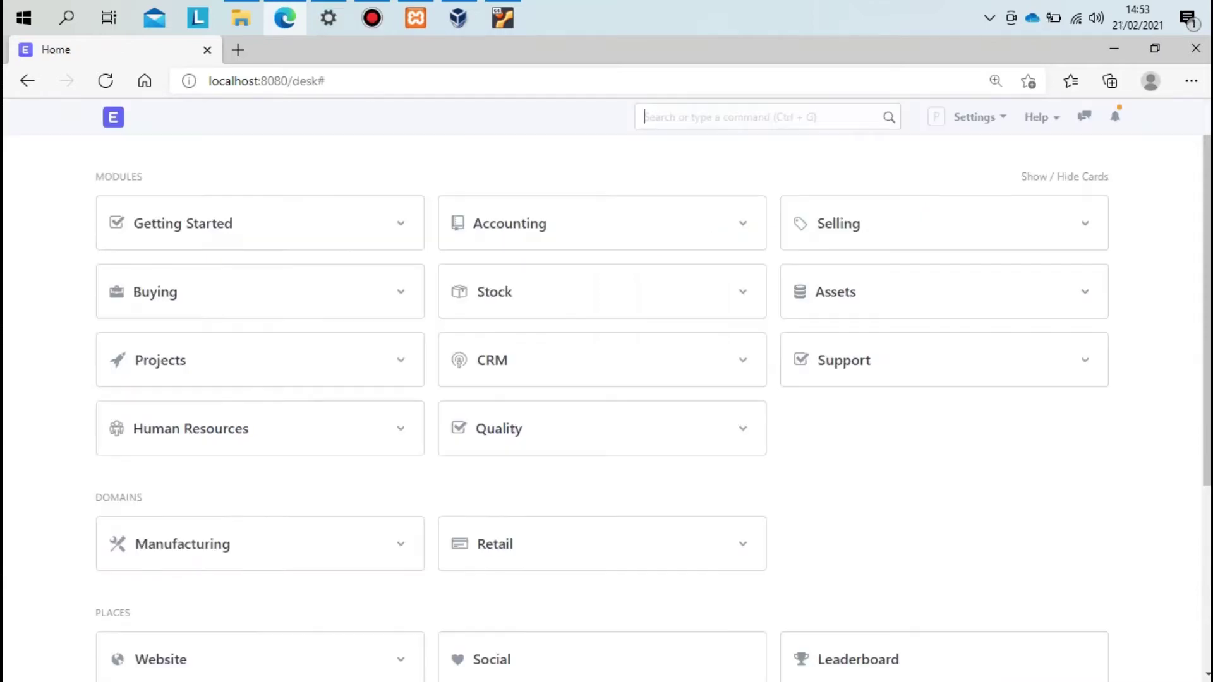
# Search for "item" to open the Item list and start creating a new item
pyautogui.write('item')
pyautogui.press('Down')
pyautogui.press('Down')
pyautogui.press('Up')
pyautogui.press('Return')
pyautogui.click(696, 460)
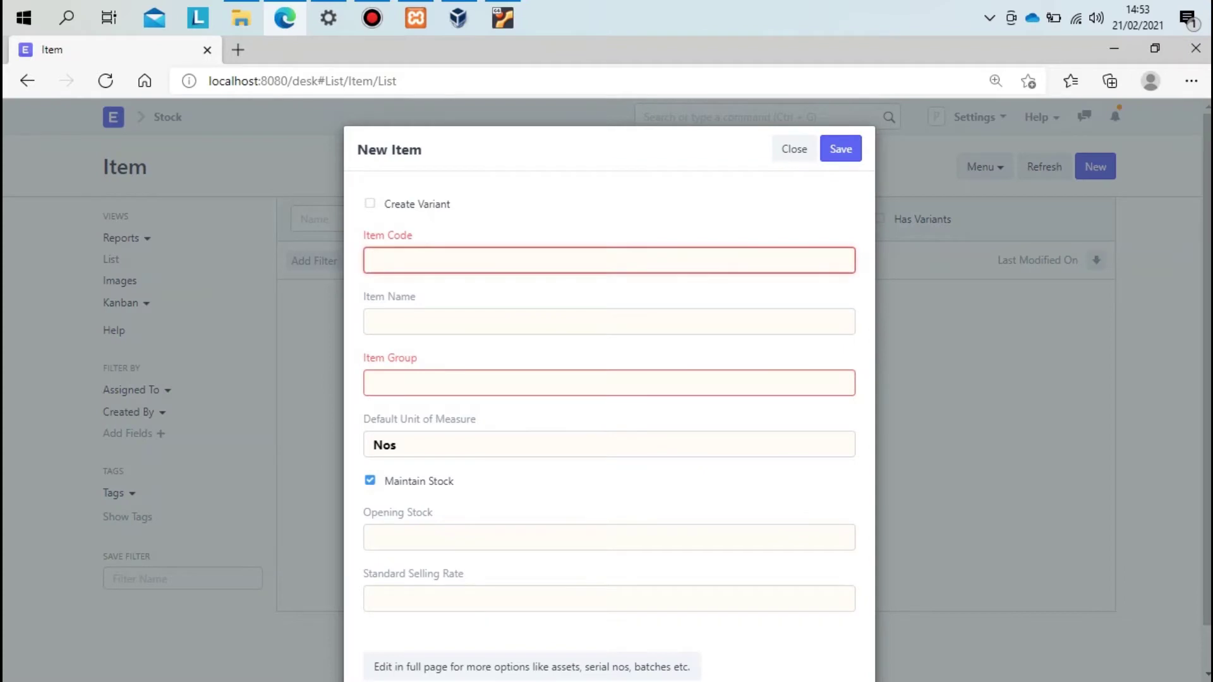
# Fill in the new item with code RM-001, name Mie Kering and item group Raw Material
pyautogui.write('RM-001')
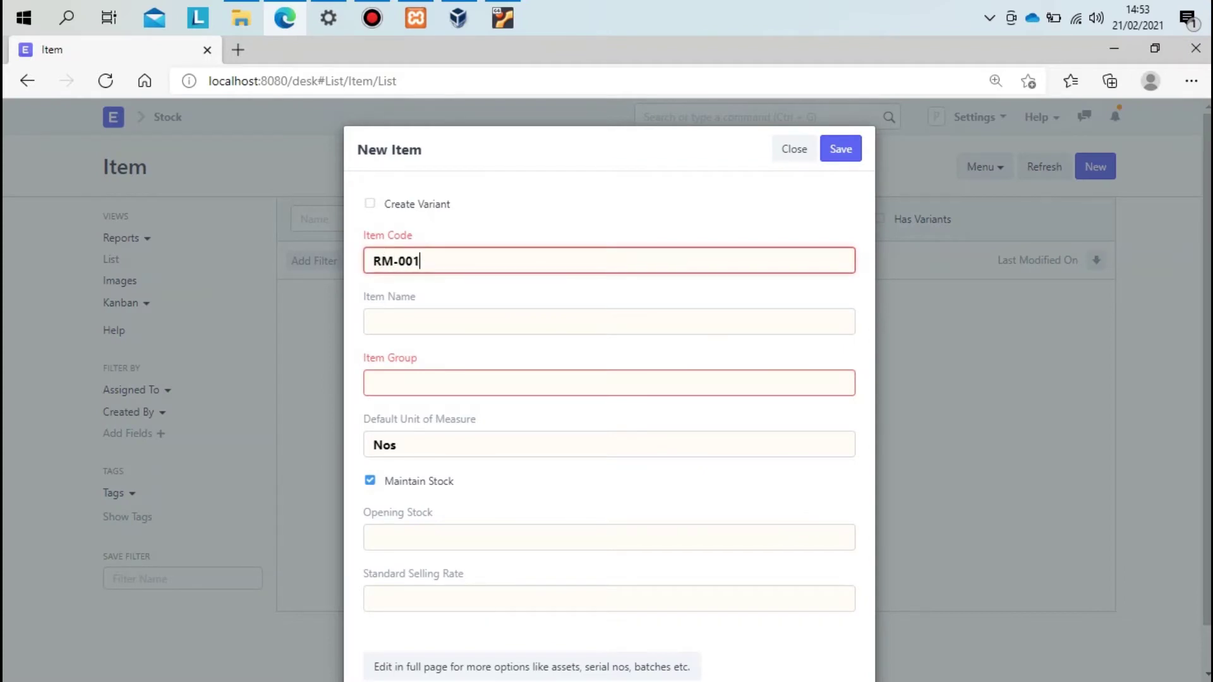
pyautogui.press('Tab')
pyautogui.write('Mie Kering')
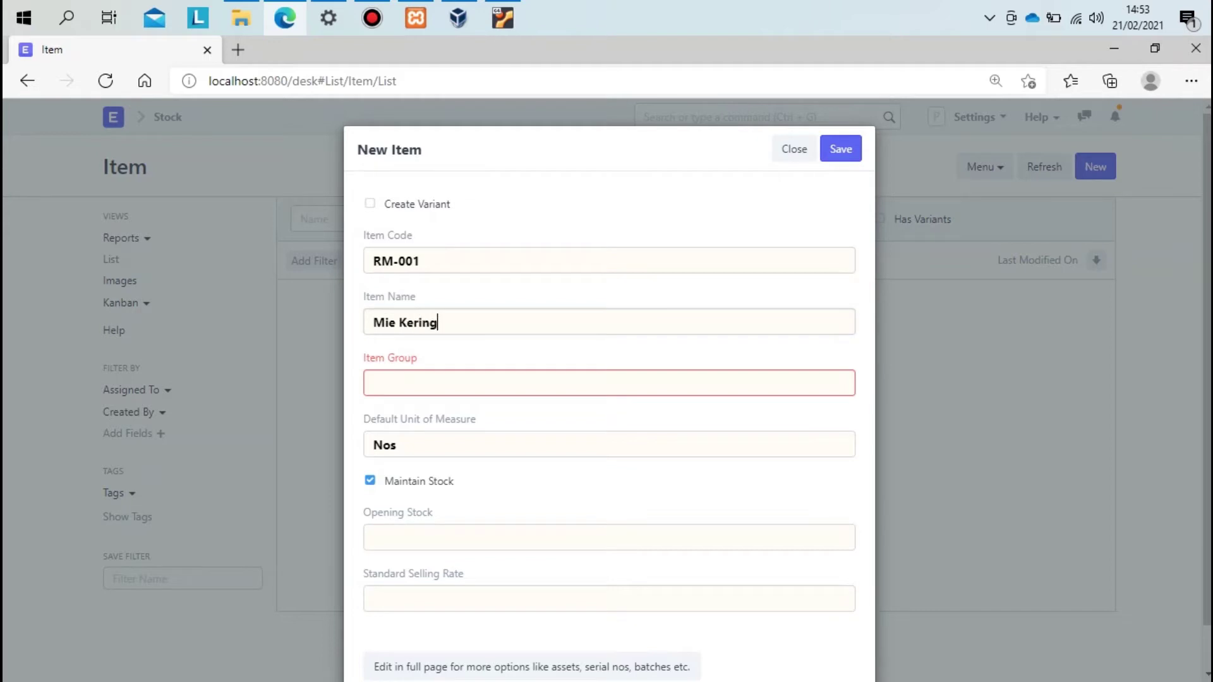
pyautogui.press('Tab')
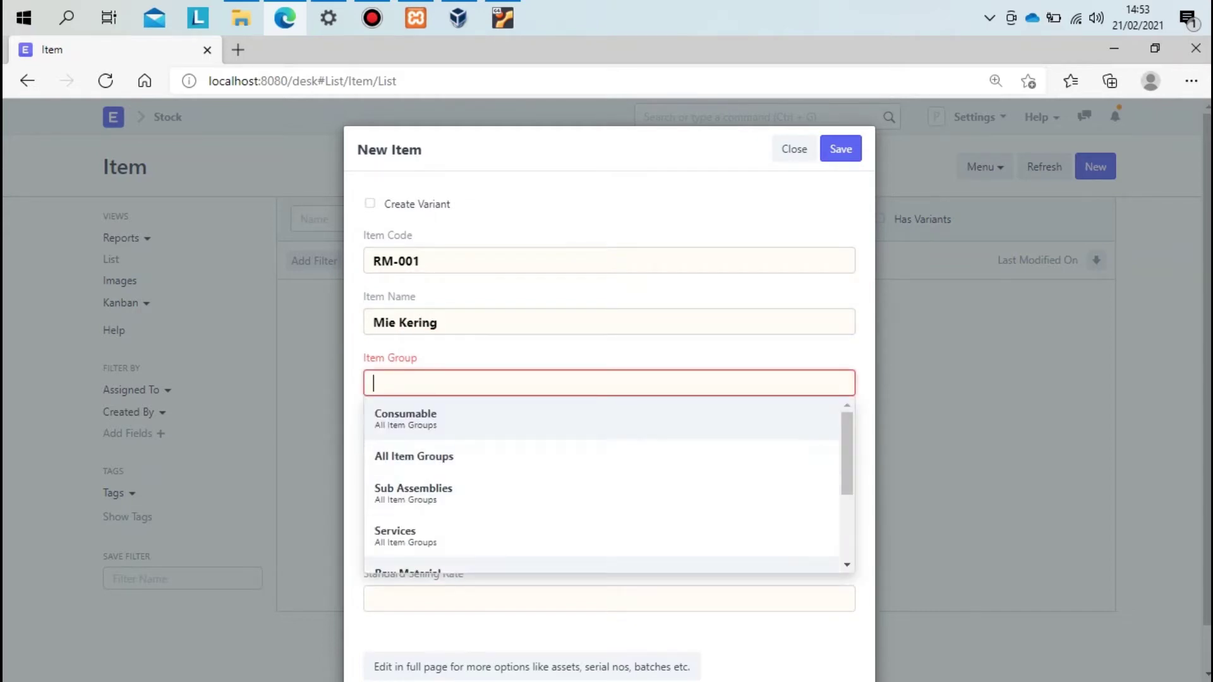
pyautogui.click(408, 566)
pyautogui.click(408, 538)
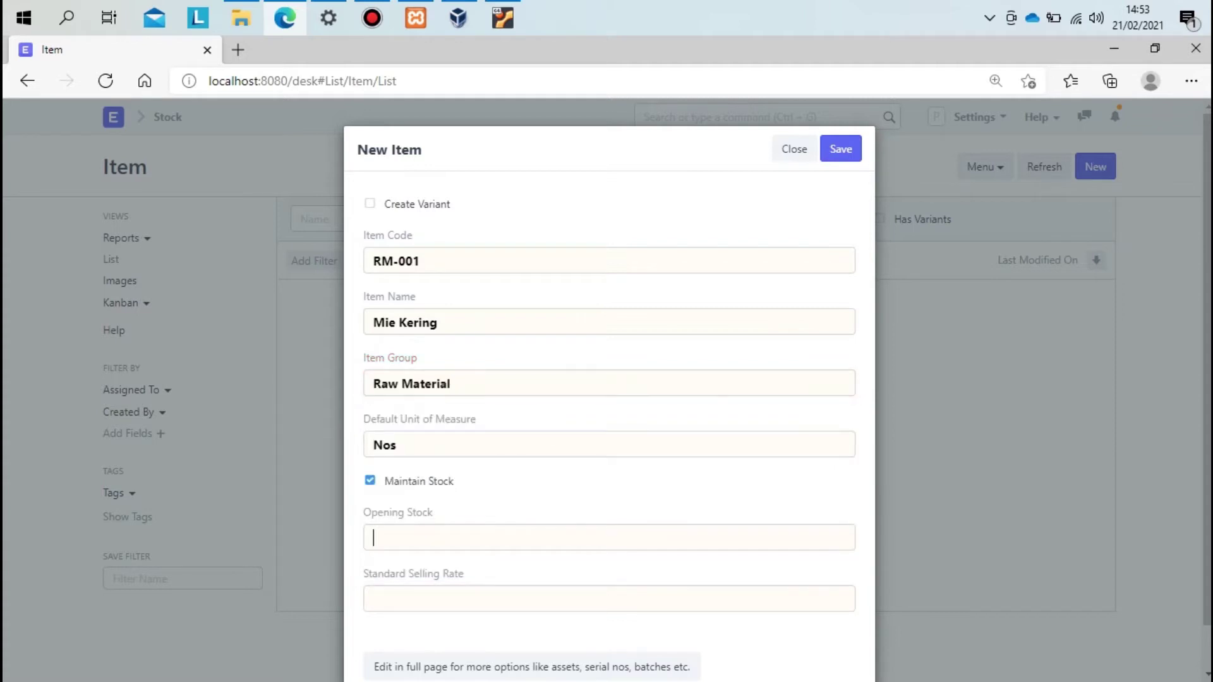
# Set the item's opening stock to 100,000 and standard selling rate to 500, save it, and refresh the Item list
pyautogui.write('100,000')
pyautogui.press('Tab')
pyautogui.write('500')
pyautogui.click(841, 149)
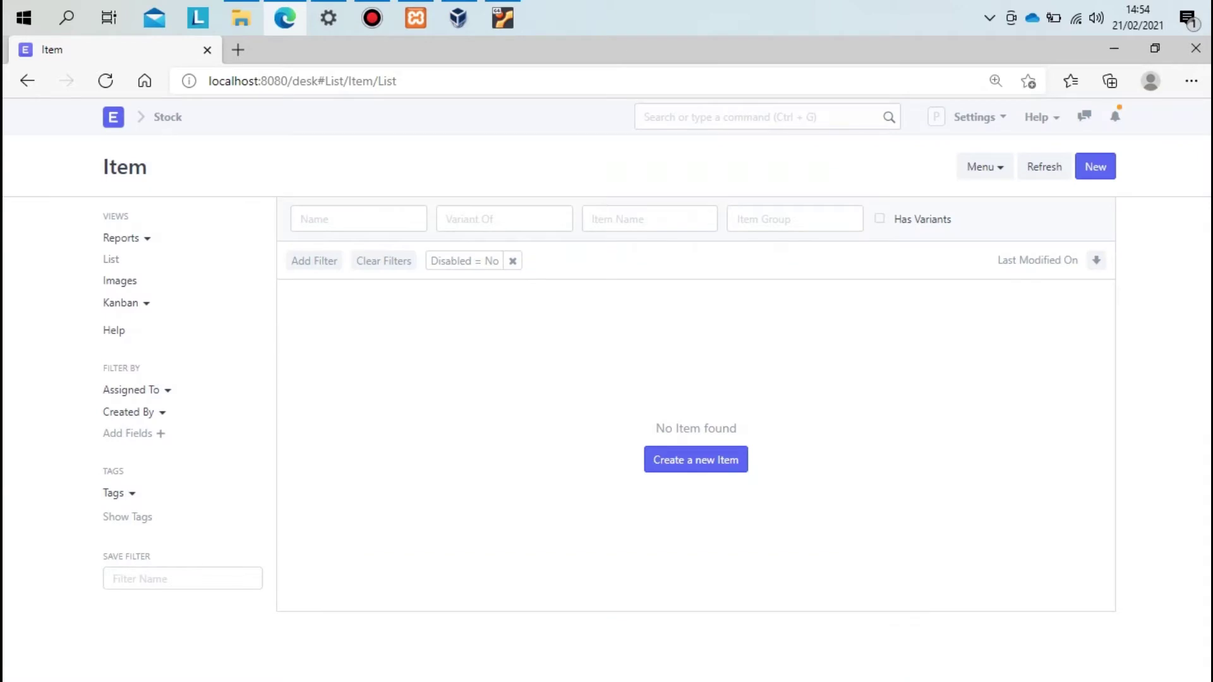
pyautogui.click(1044, 166)
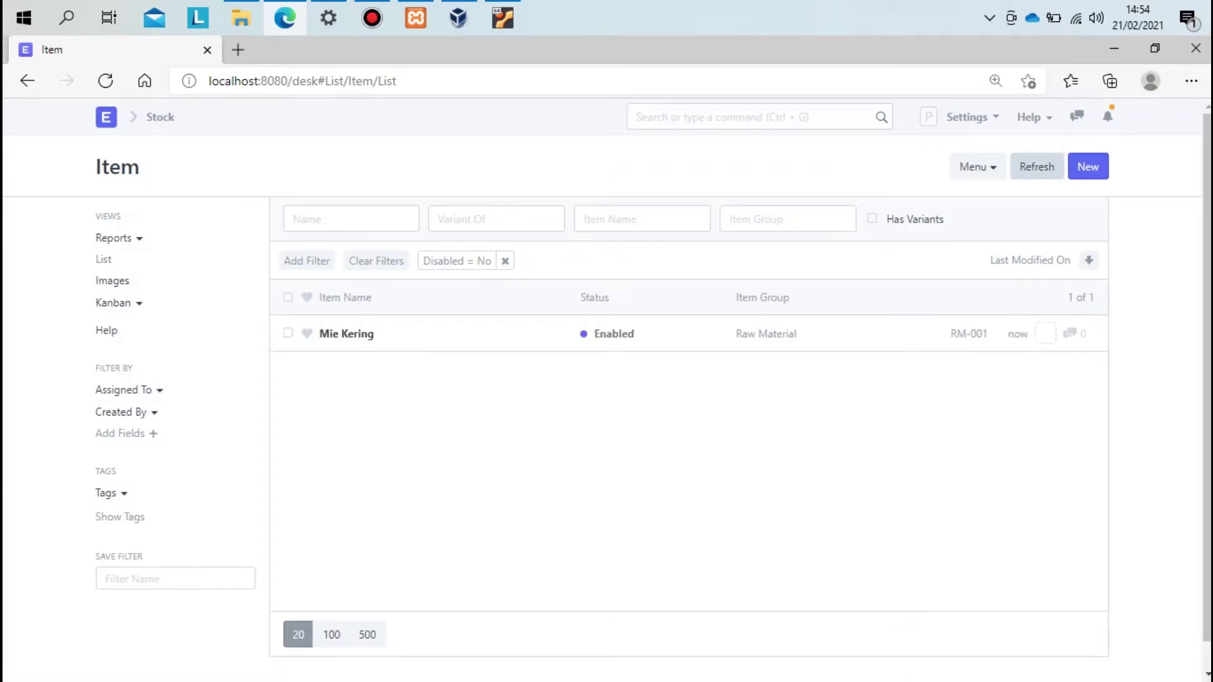
pyautogui.click(1037, 167)
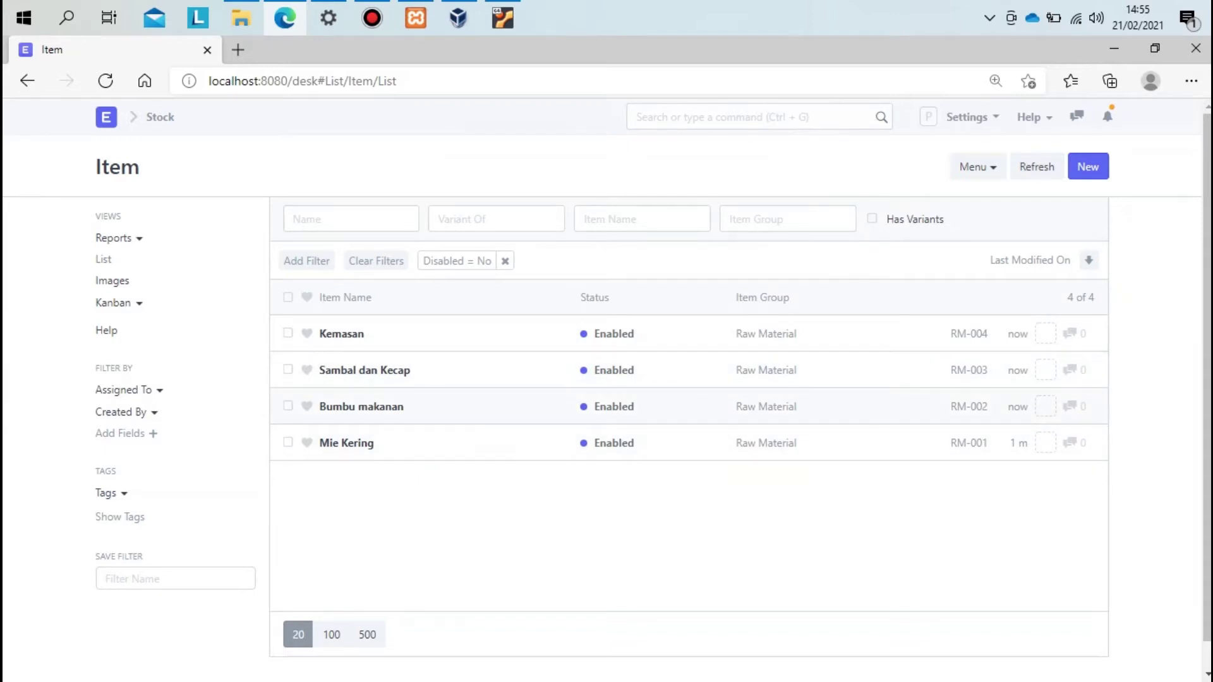
# Find and open the Supplier list, and start creating a new supplier
pyautogui.write('su')
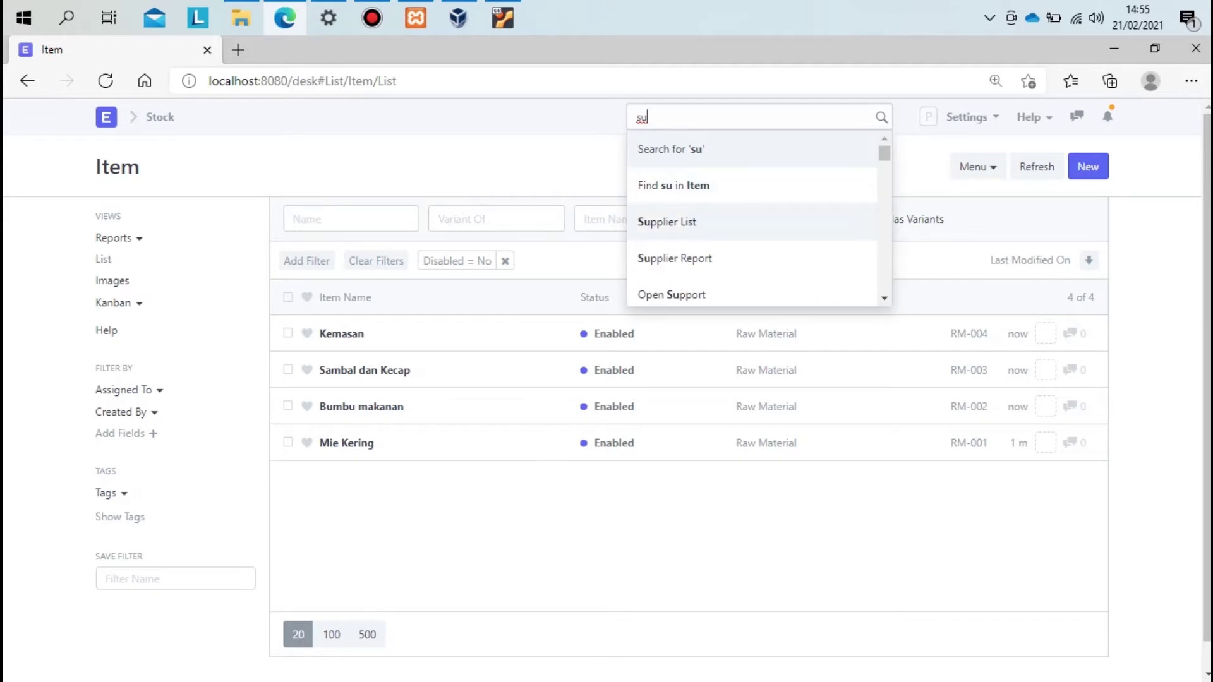
pyautogui.click(667, 222)
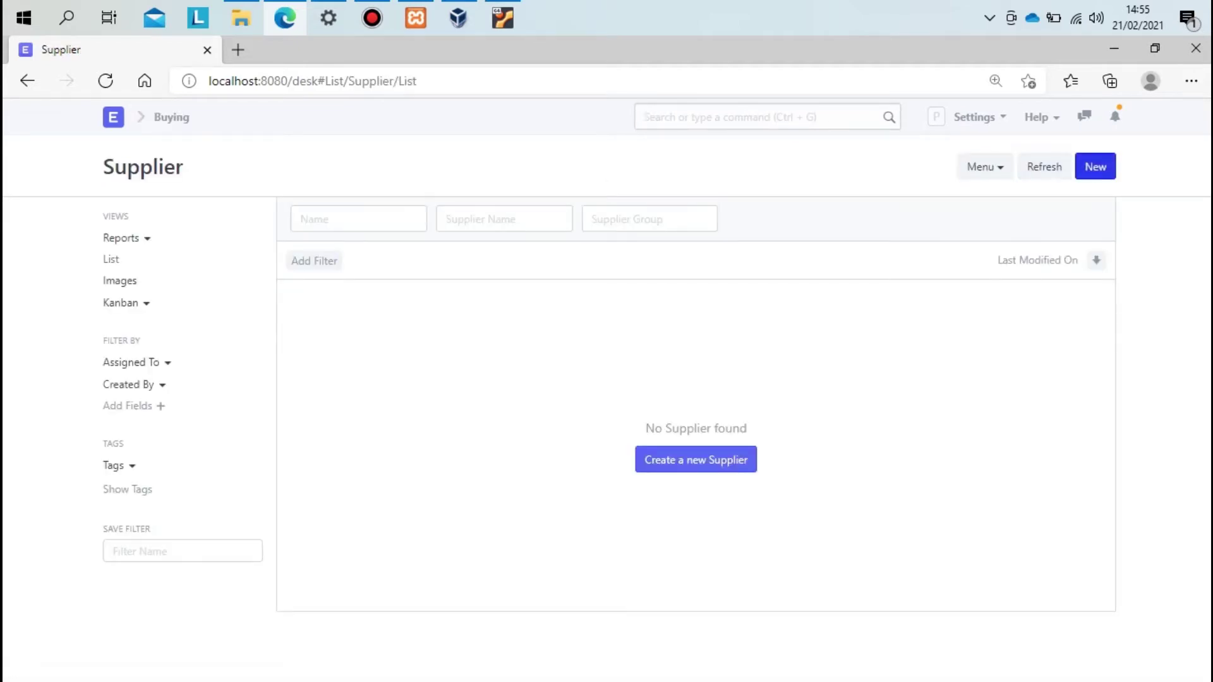
pyautogui.click(695, 459)
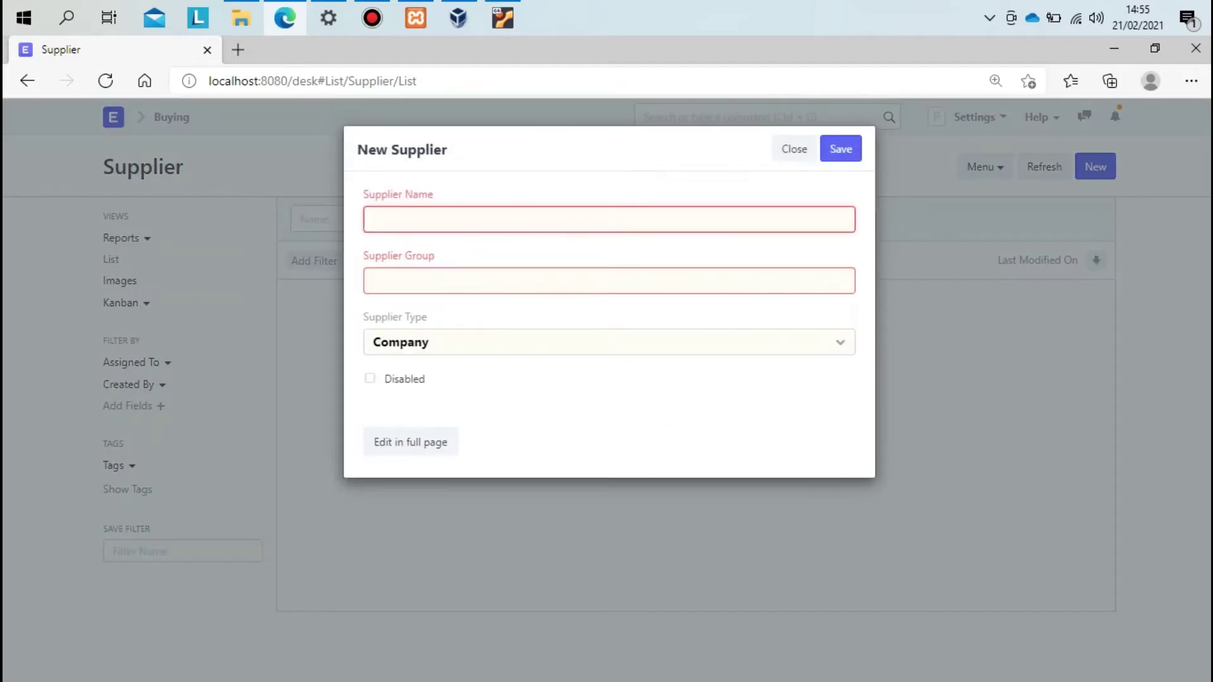
# Enter the supplier PT Indofood CBP Sukses Makmur Noodle Tbk Malang with supplier group Raw Material, and save it
pyautogui.write('PT Indofood CBP S')
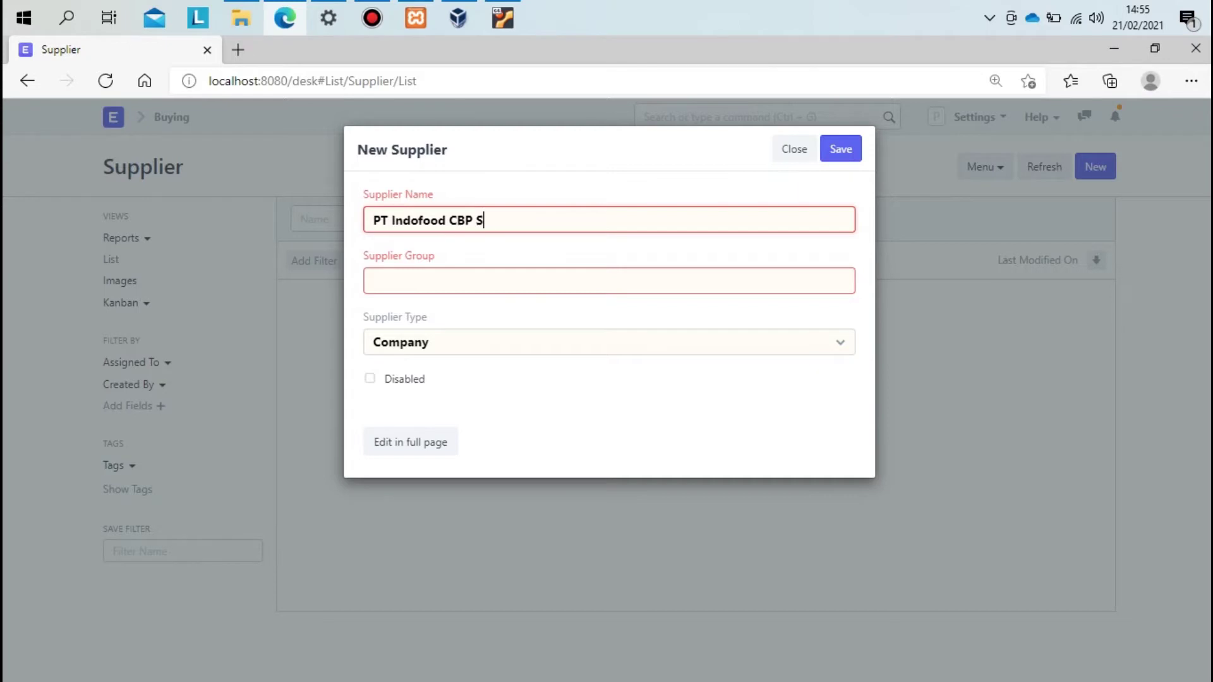
pyautogui.write('ukses Makmur No')
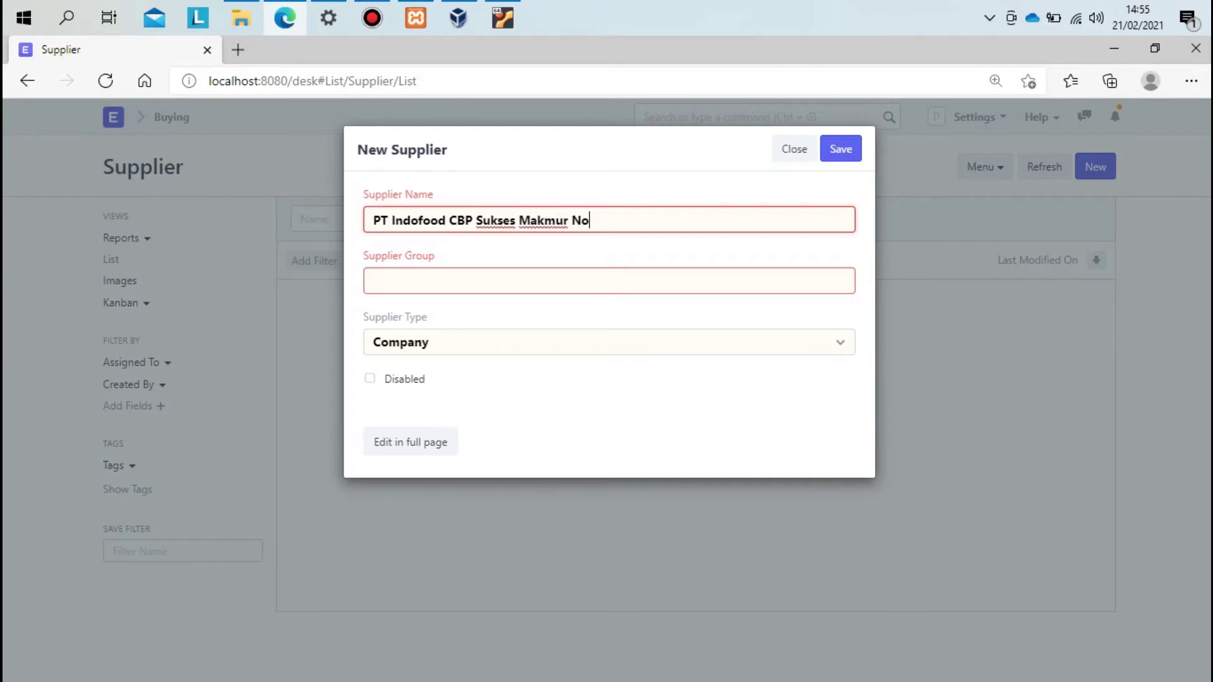
pyautogui.write('odle Tbk Malang')
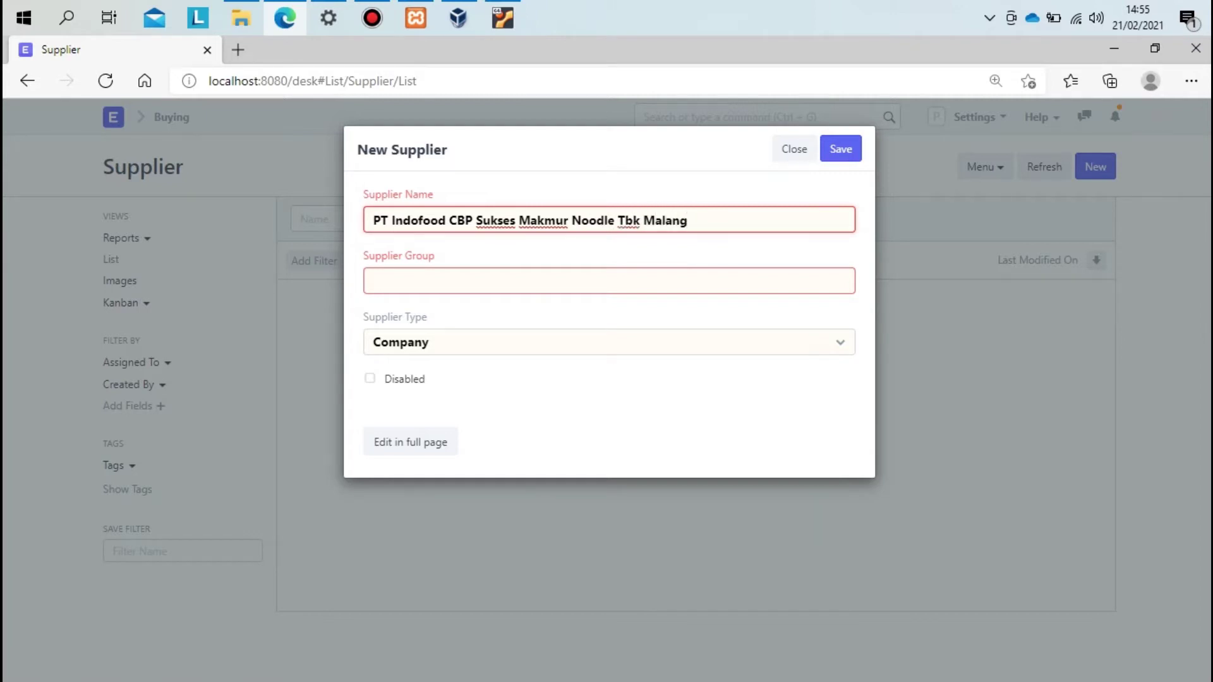
pyautogui.press('Tab')
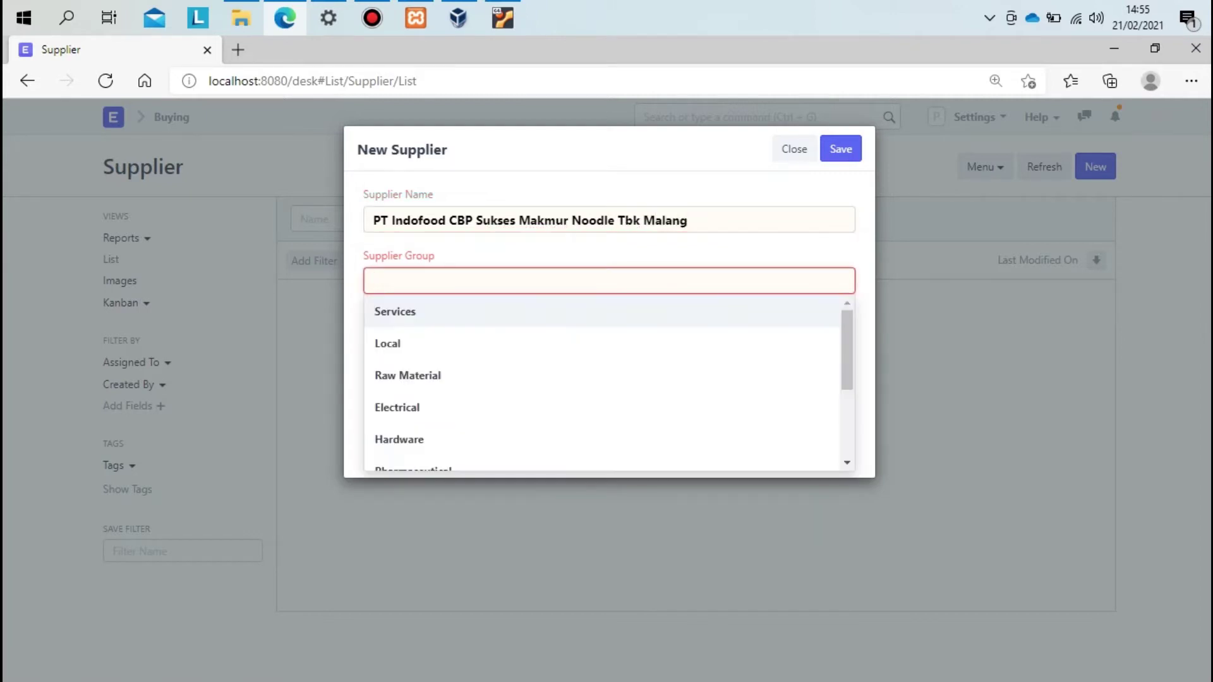
pyautogui.press('Down')
pyautogui.press('Down')
pyautogui.press('Return')
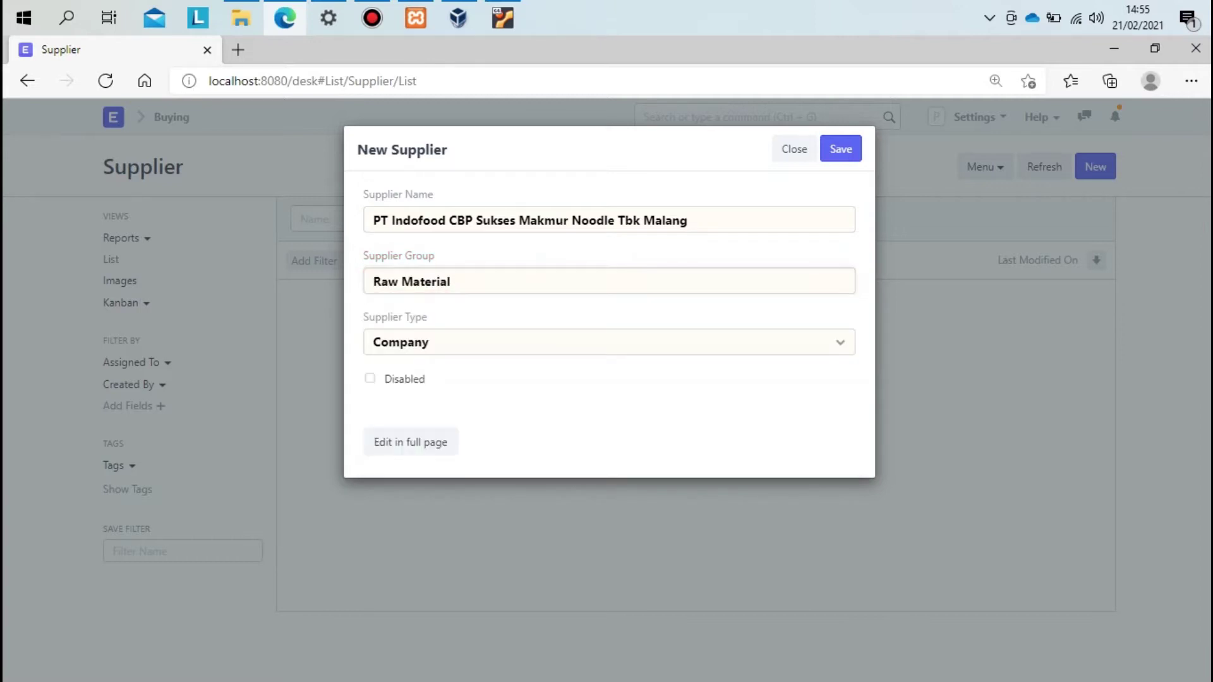
pyautogui.click(841, 149)
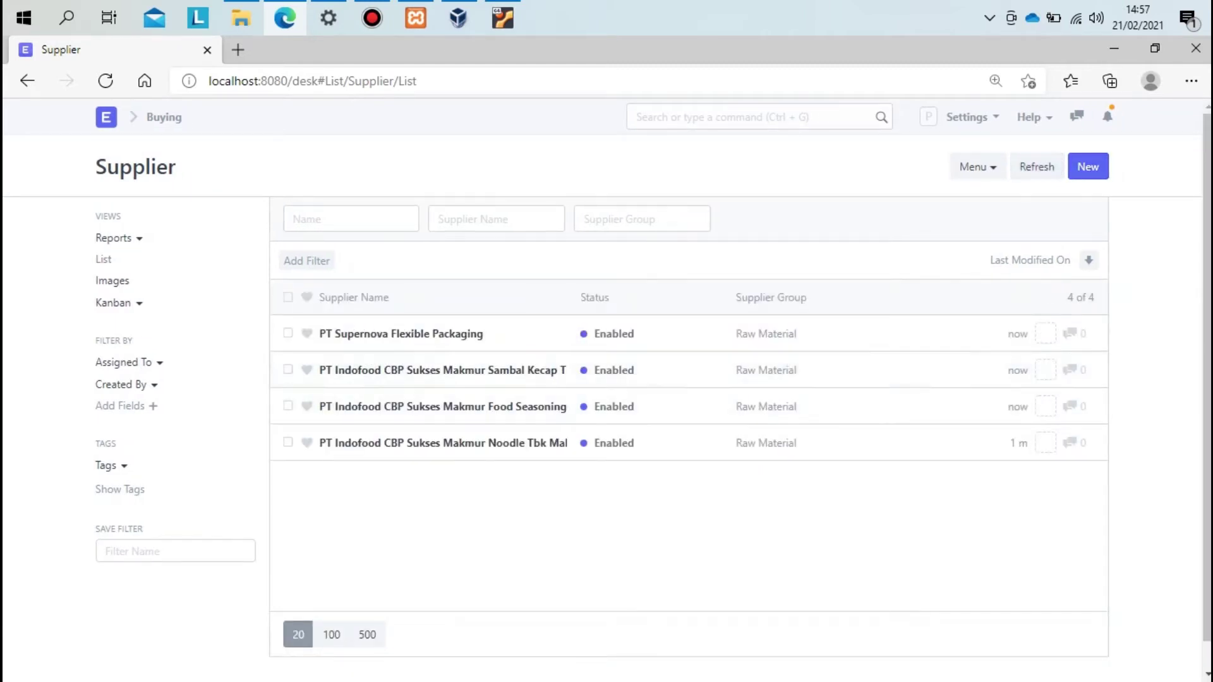
# Find and open the Customer list, and start creating a new customer
pyautogui.click(806, 119)
pyautogui.write('custo')
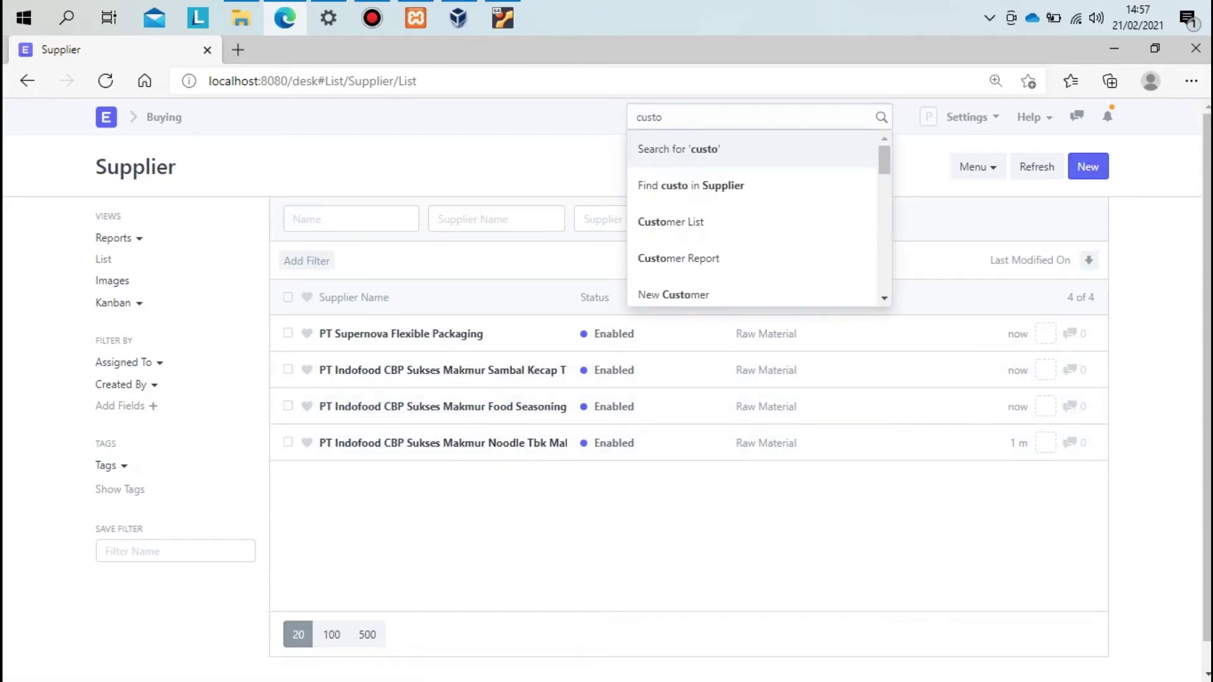
pyautogui.click(795, 222)
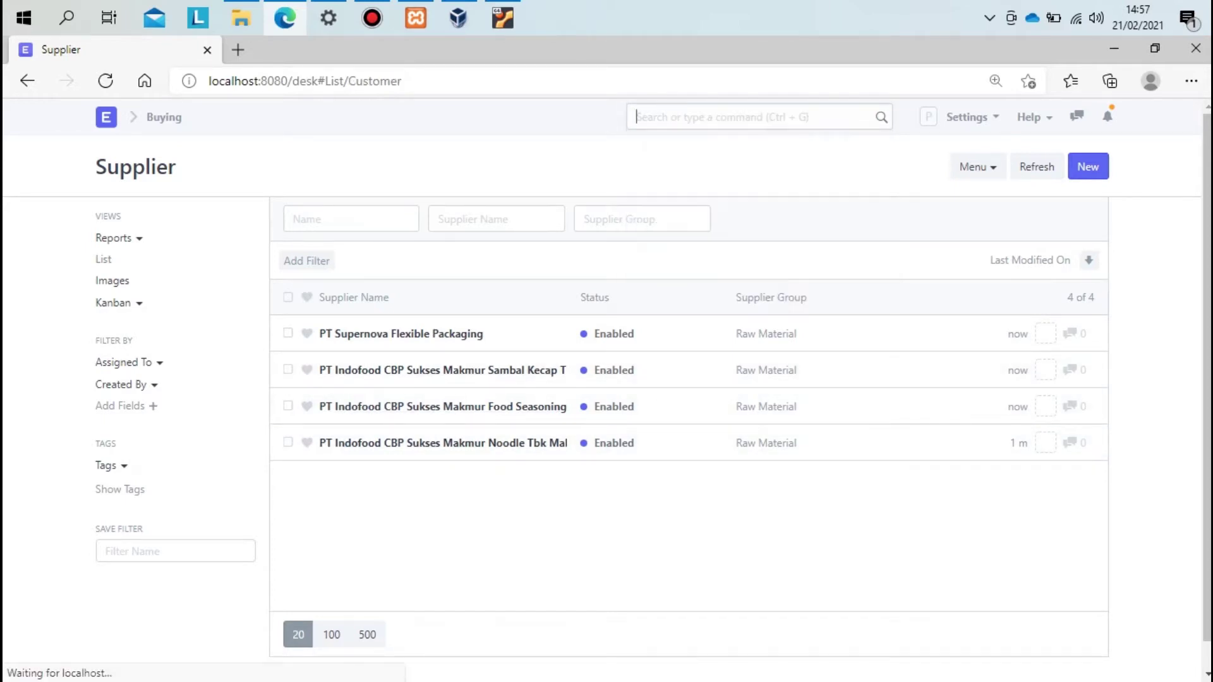
pyautogui.click(696, 460)
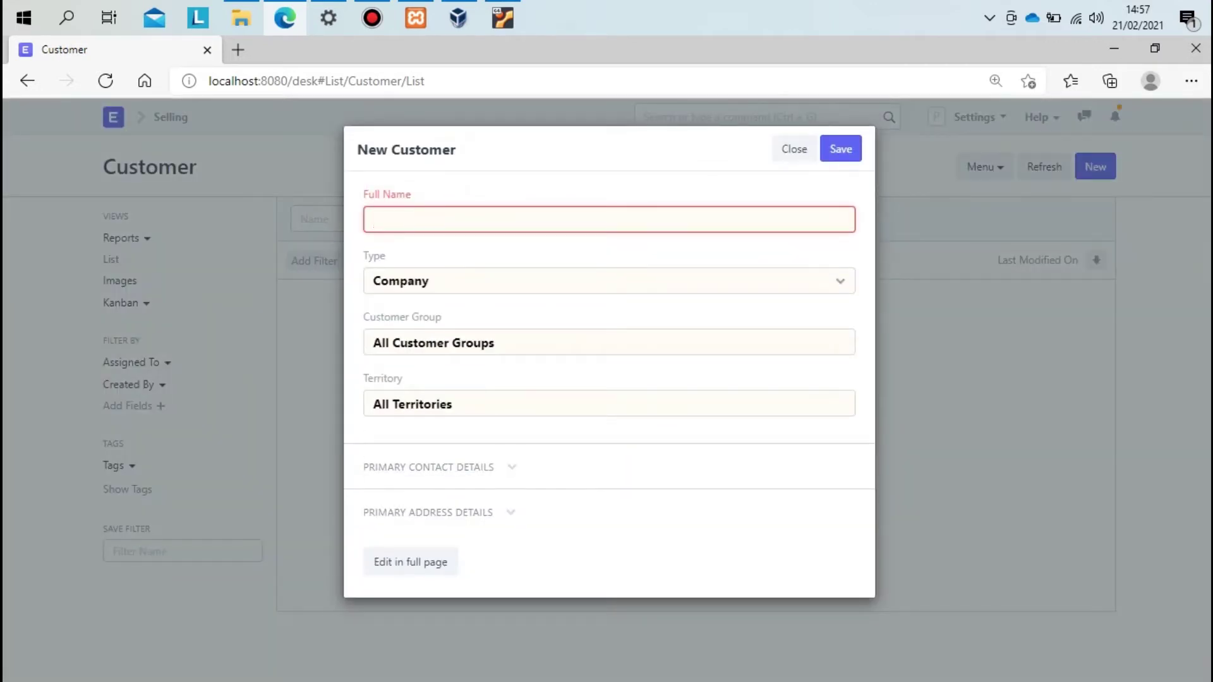
# Enter PT Indomarco Prismatama as the customer's full name and switch the record to full-page editing
pyautogui.click(609, 219)
pyautogui.write('P')
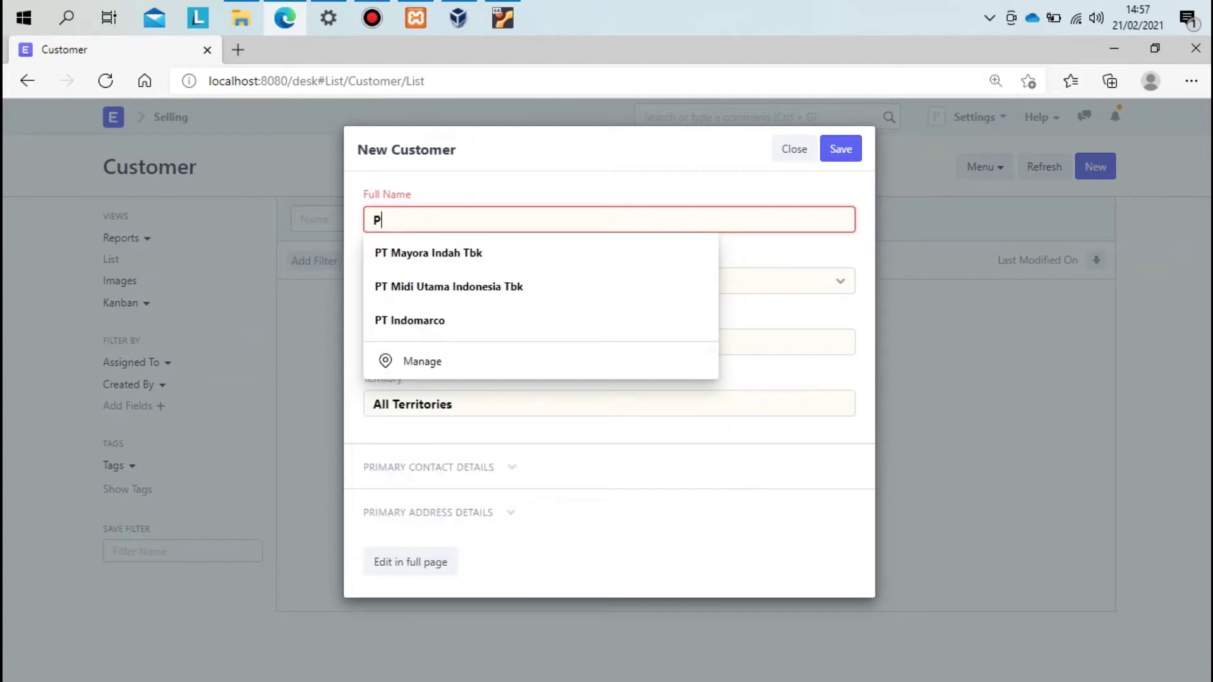
pyautogui.press('Down')
pyautogui.press('Down')
pyautogui.press('Down')
pyautogui.press('Return')
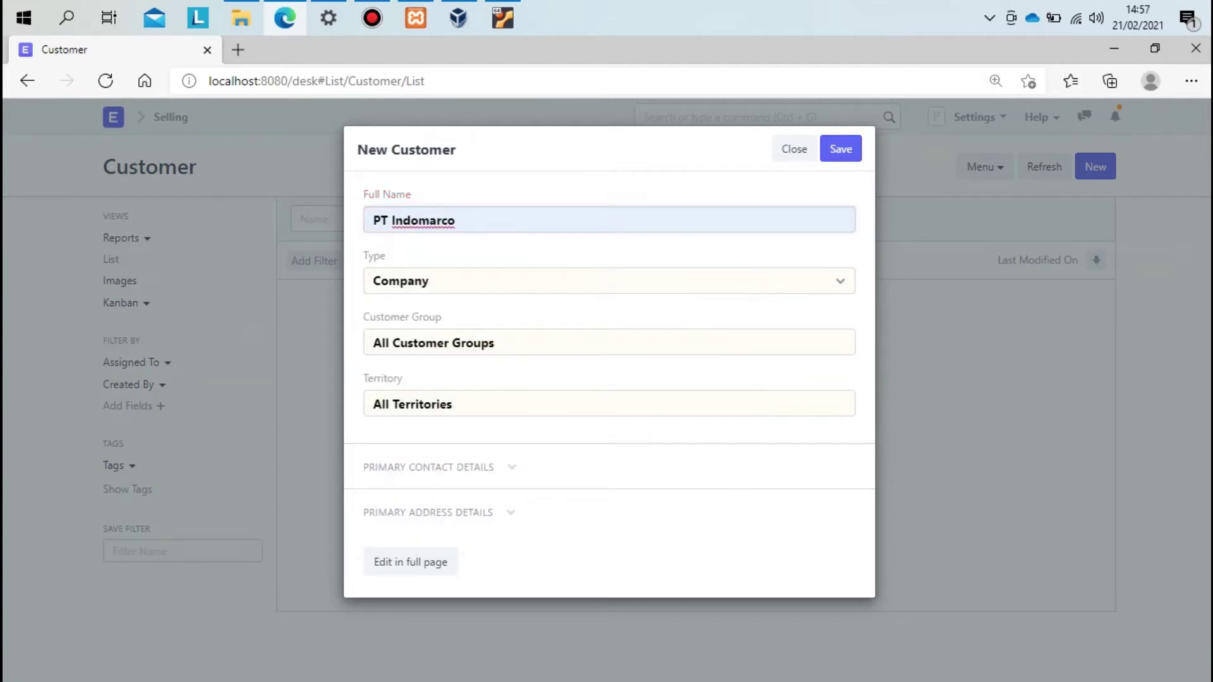
pyautogui.write('P')
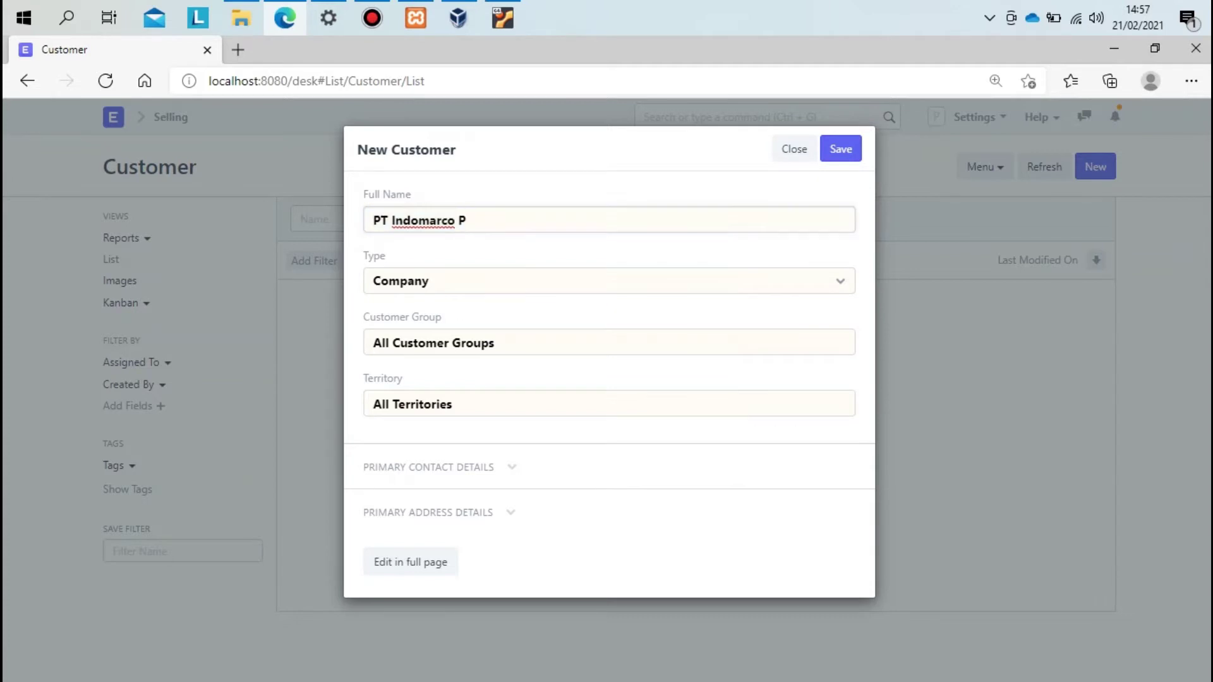
pyautogui.write('rismatama')
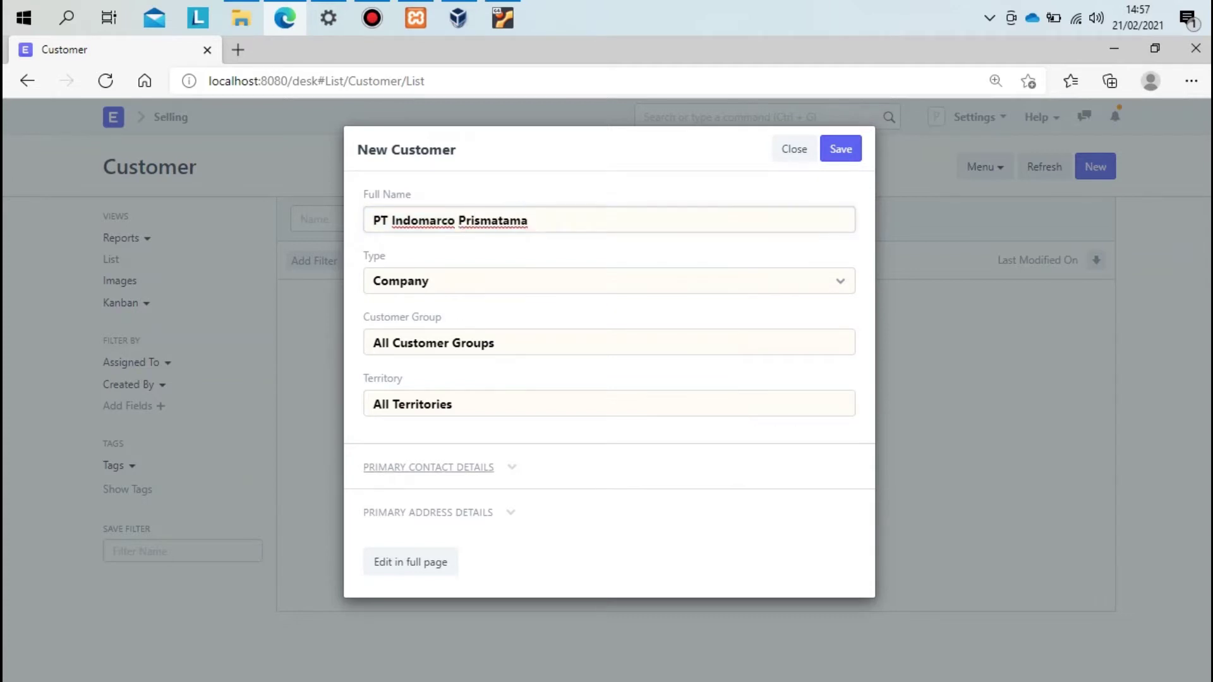
pyautogui.click(411, 562)
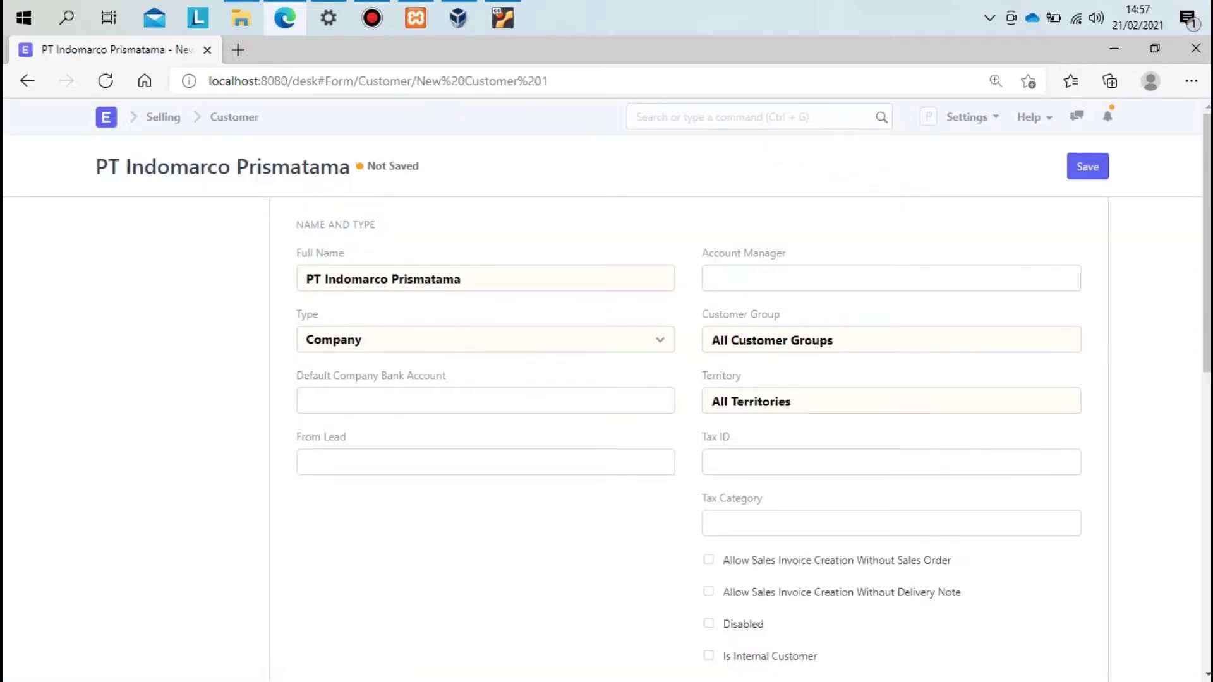
# Add a credit limit row for PT Indofood Tbk to the customer with a limit of 500000000
pyautogui.scroll(-10, 688, 436)
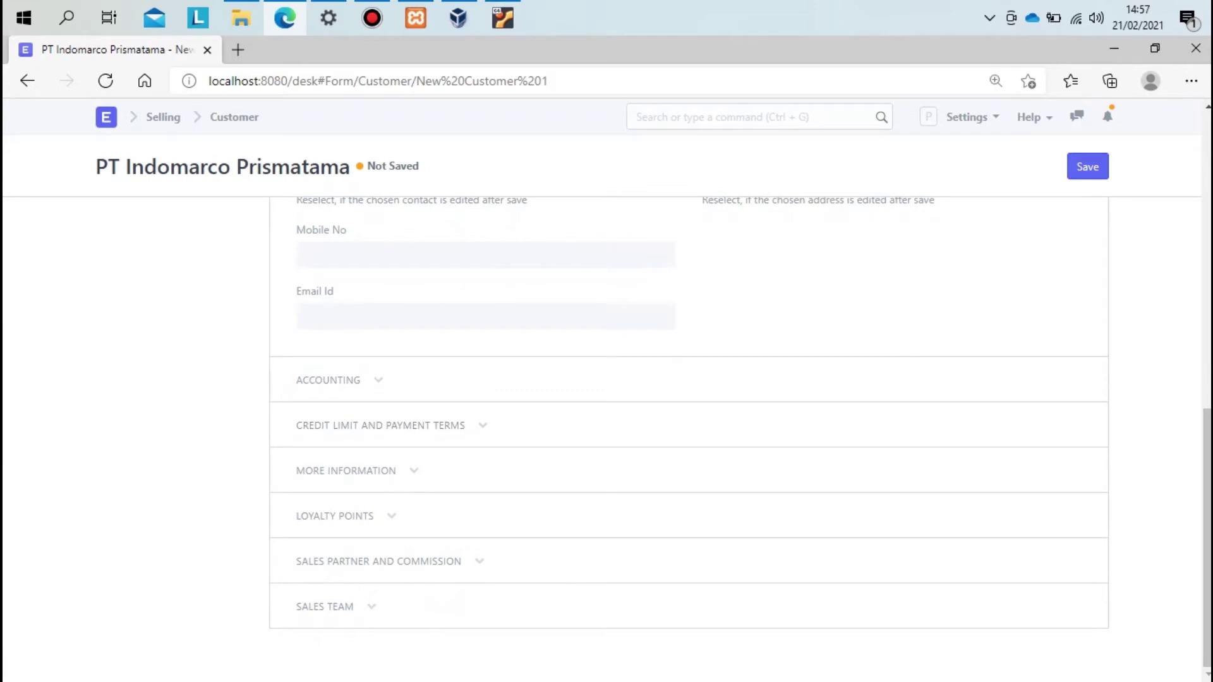
pyautogui.click(380, 425)
pyautogui.scroll(-2, 337, 571)
pyautogui.click(337, 571)
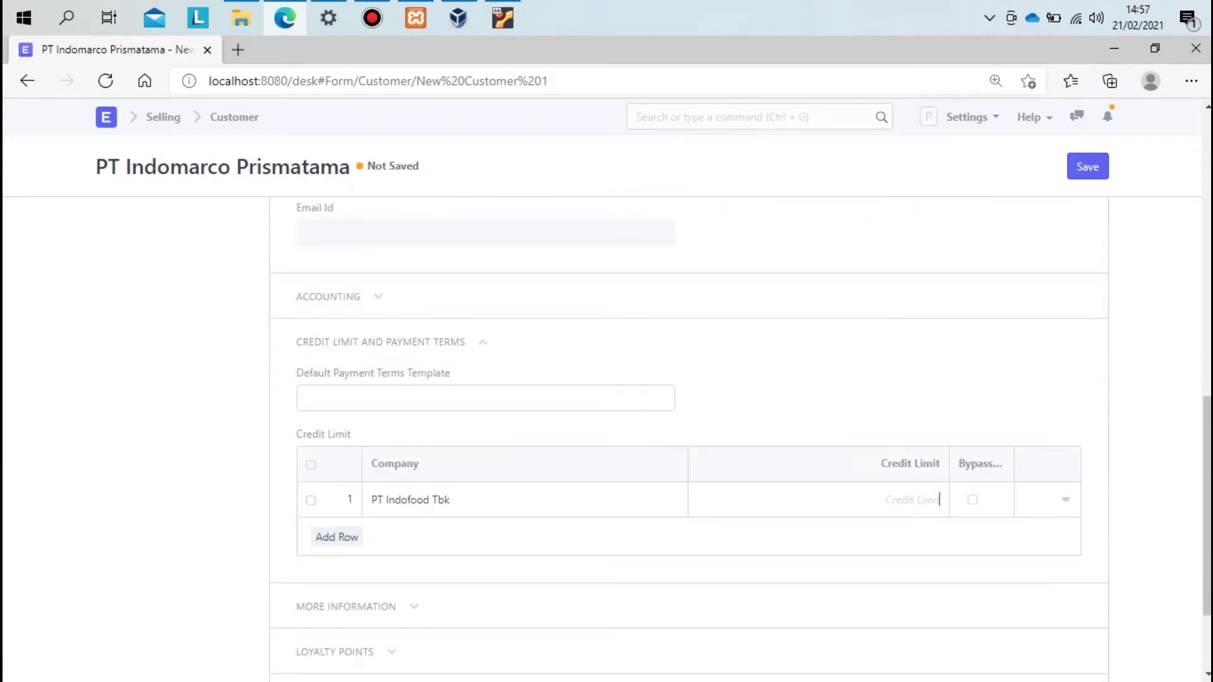
pyautogui.write('500000000')
pyautogui.press('Tab')
# Save the new PT Indomarco Prismatama customer record
pyautogui.scroll(10, 688, 443)
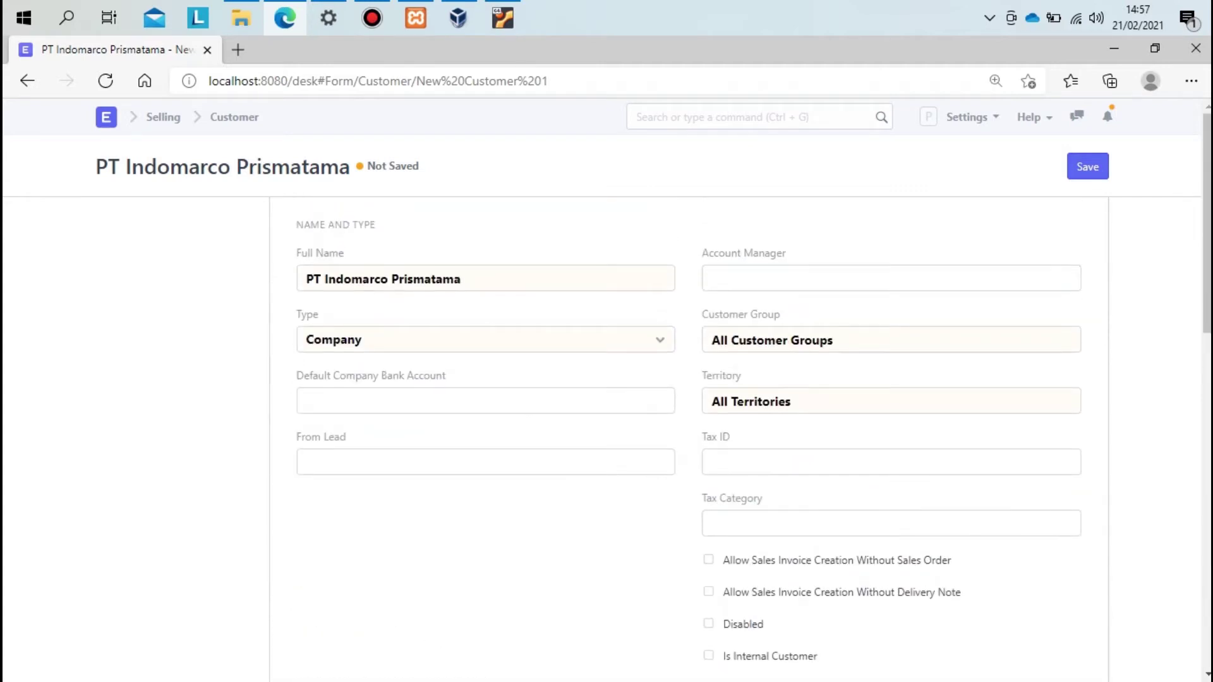
pyautogui.doubleClick(812, 340)
pyautogui.click(812, 340)
pyautogui.hotkey('ctrl', 's')
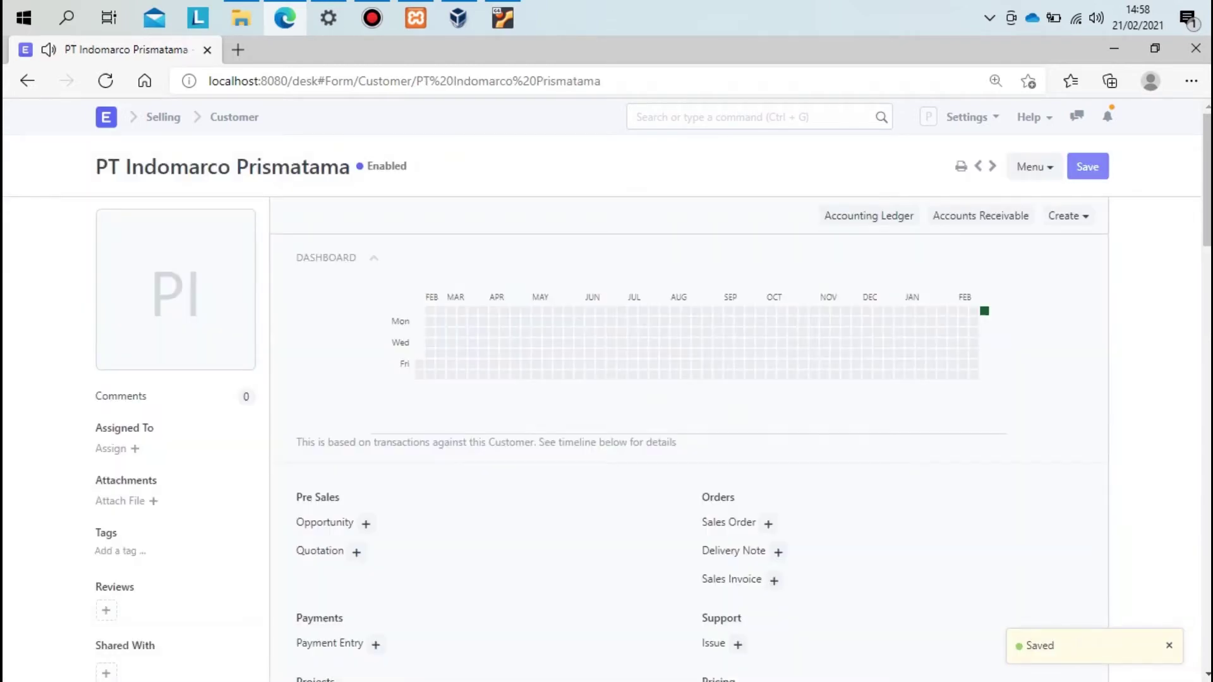
pyautogui.hotkey('ctrl', 's')
# Review the credit limit and payment terms of the saved customer, and return to the Customer list
pyautogui.scroll(-15, 689, 442)
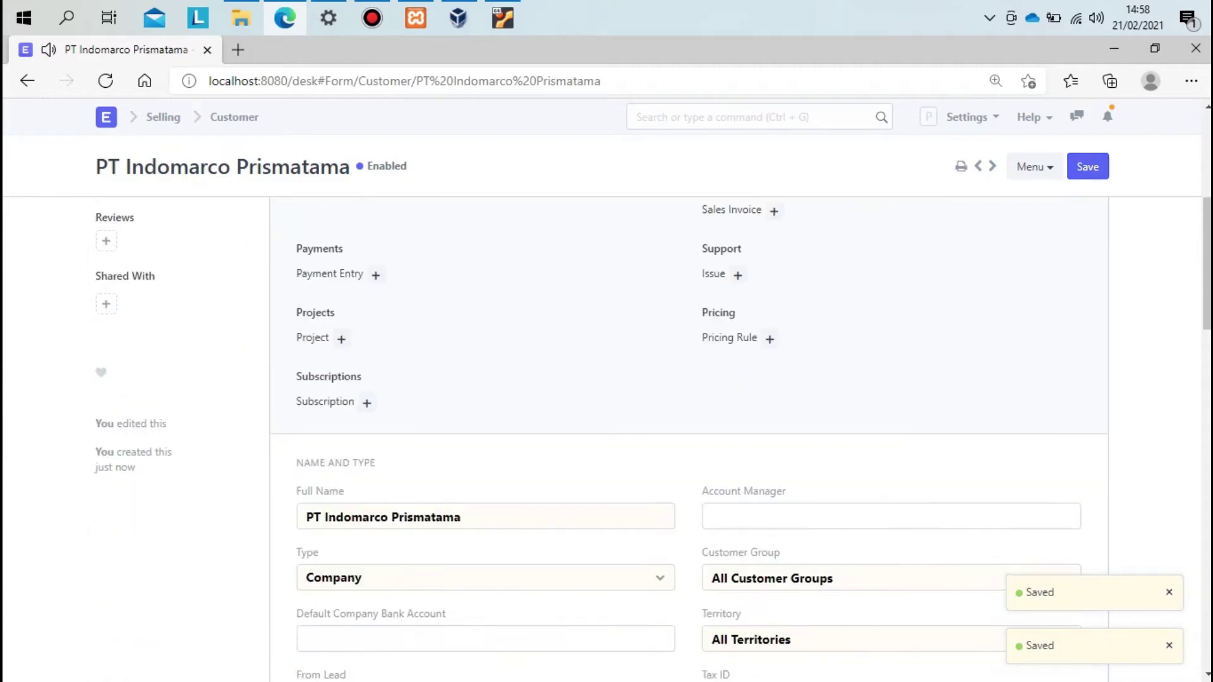
pyautogui.scroll(-9, 689, 442)
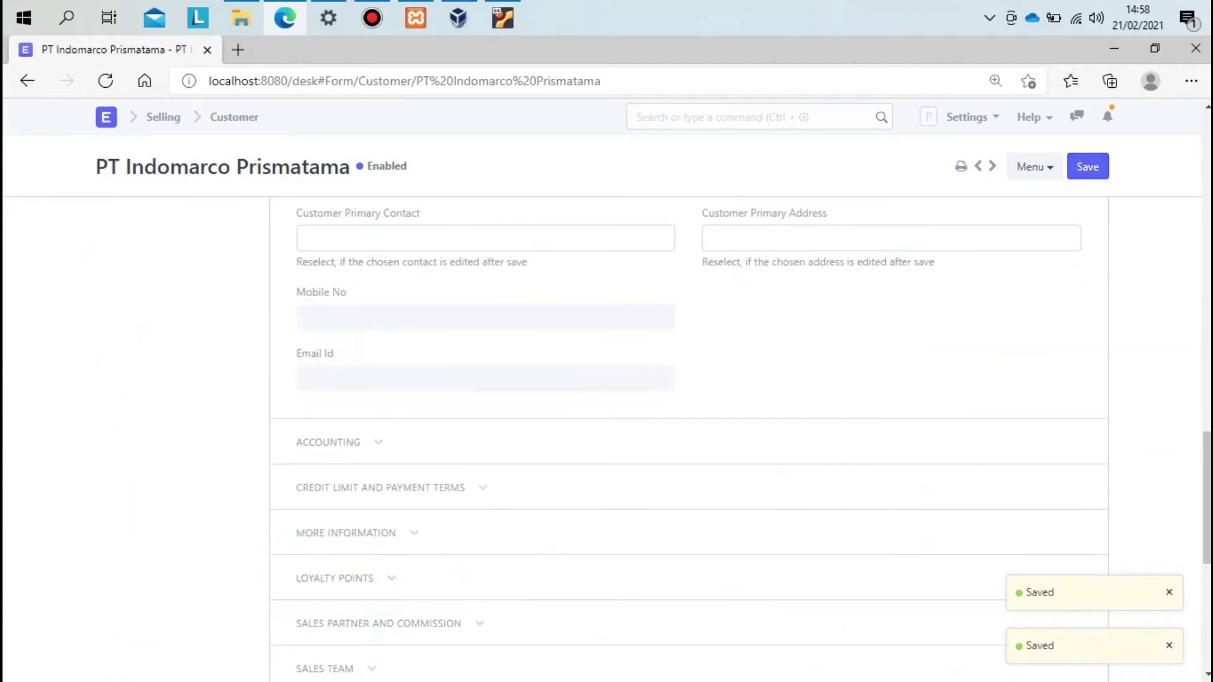
pyautogui.click(380, 318)
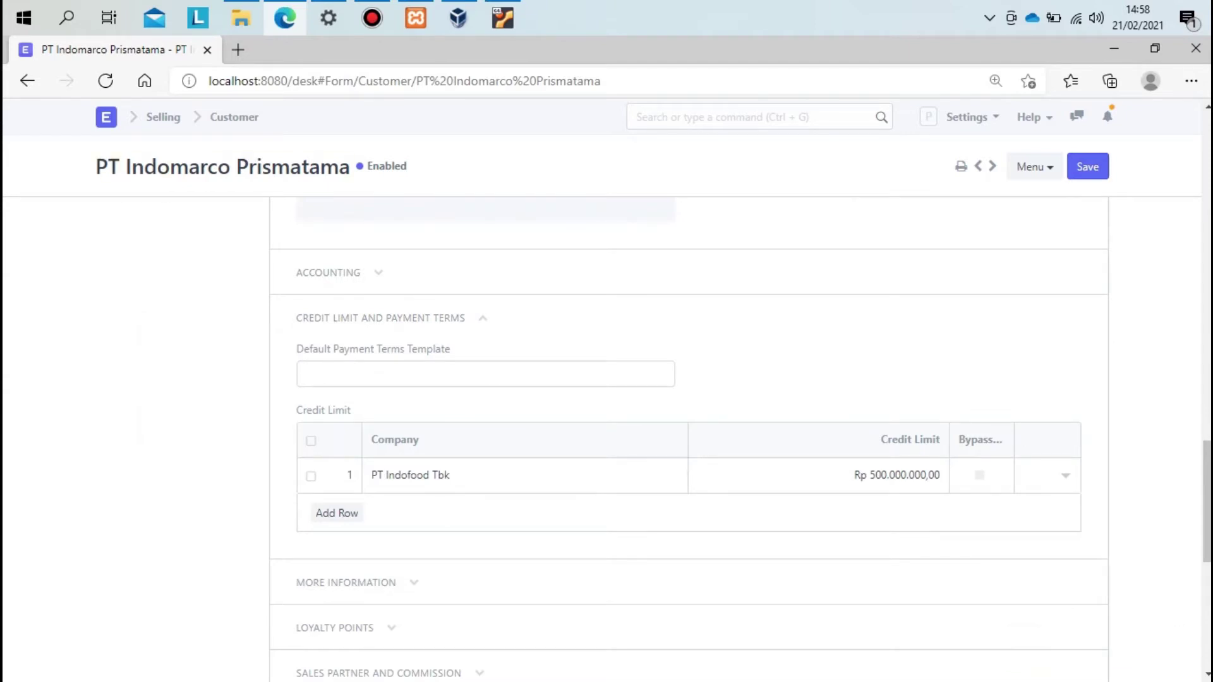
pyautogui.click(235, 117)
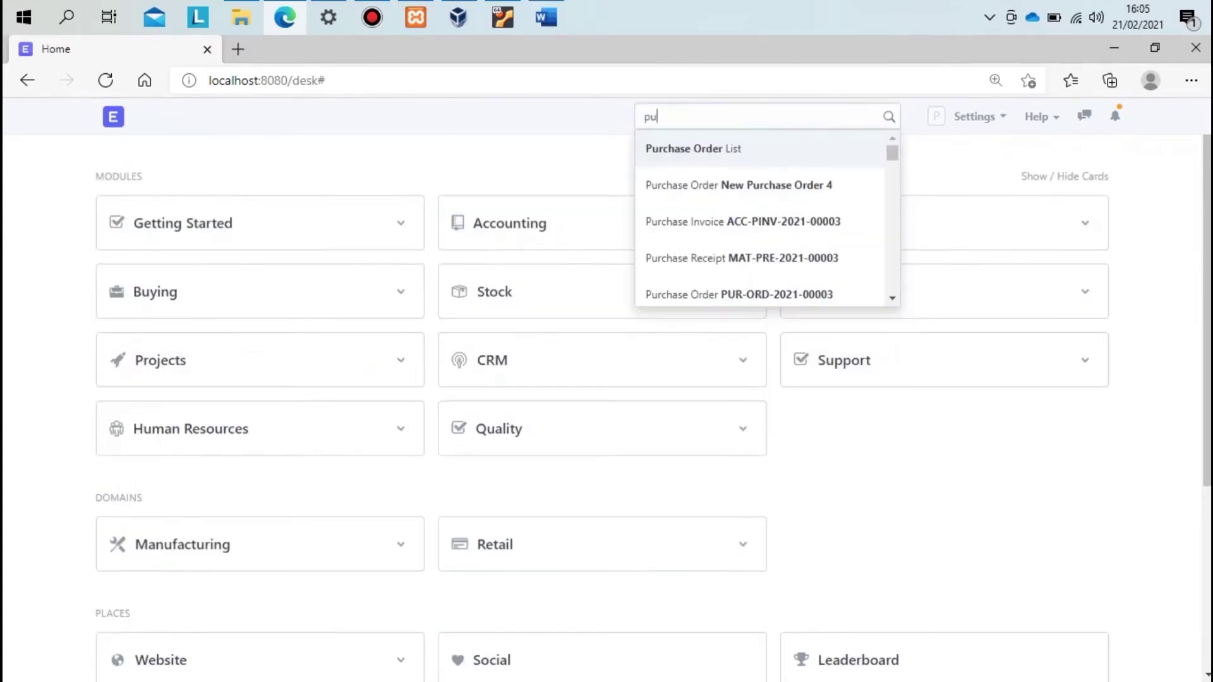
# Search for "purchase" to open the Purchase Order list and start a new purchase order
pyautogui.write('rchase')
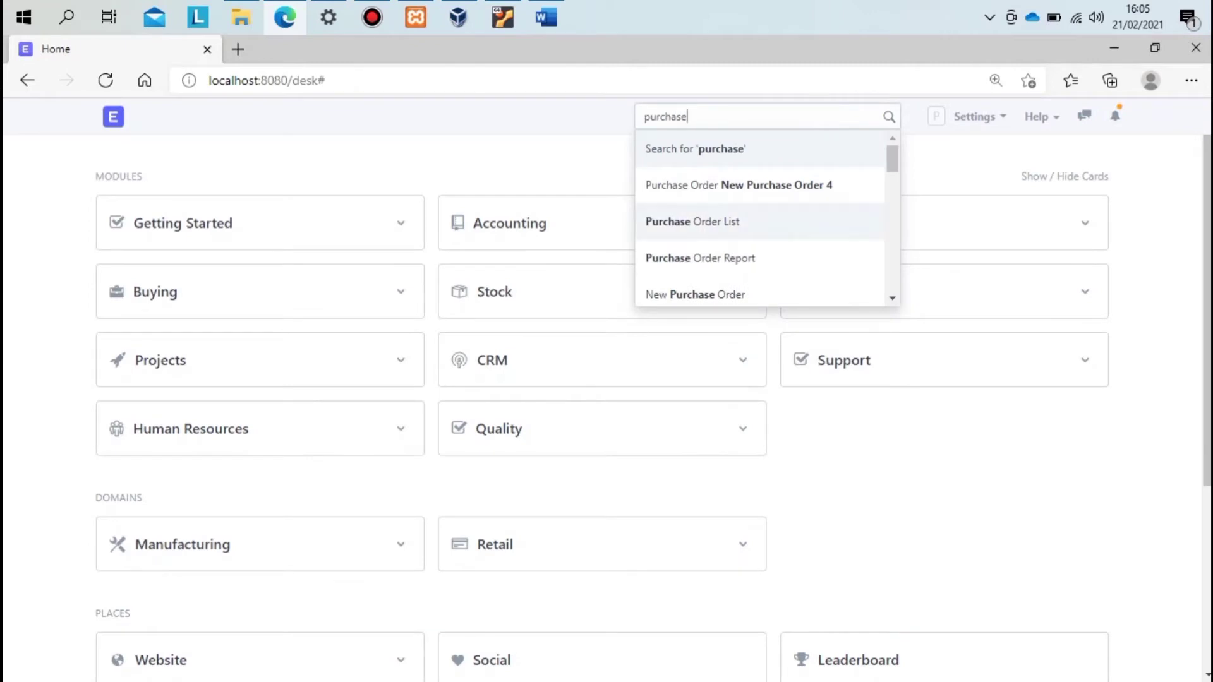
pyautogui.click(692, 221)
pyautogui.click(1088, 166)
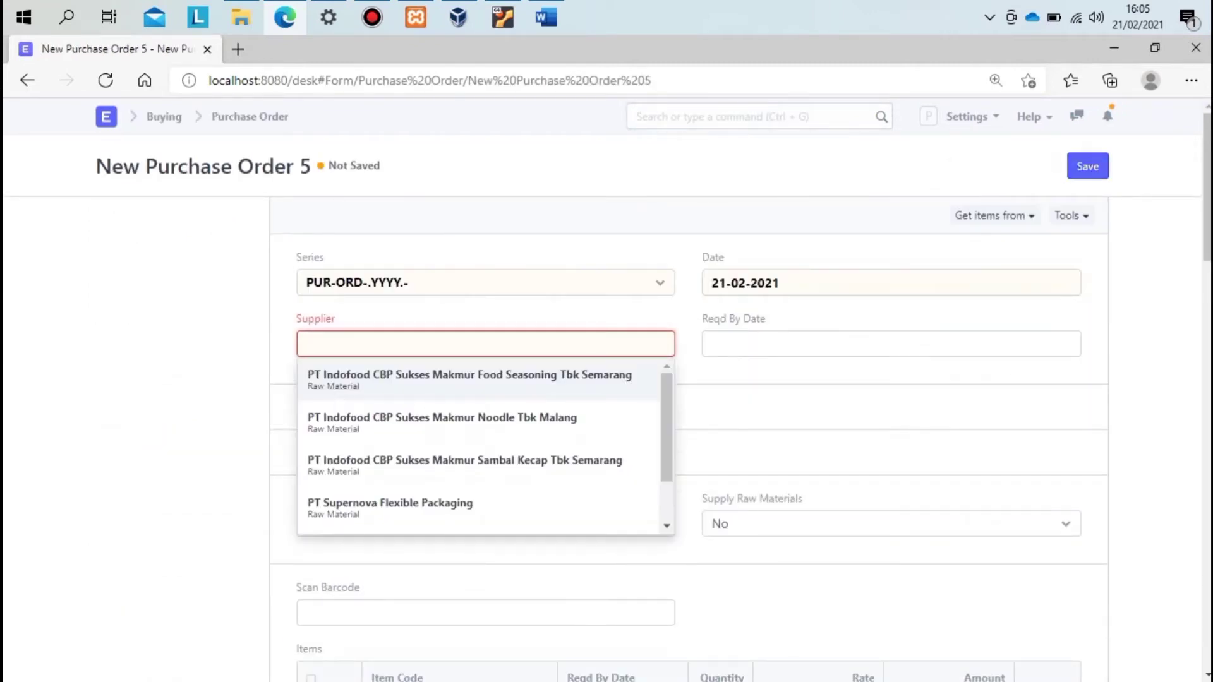
# Fill in the purchase order header with supplier PT Supernova Flexible Packaging, required-by date 21-02-2021 and target warehouse Stores - PIT
pyautogui.press('Return')
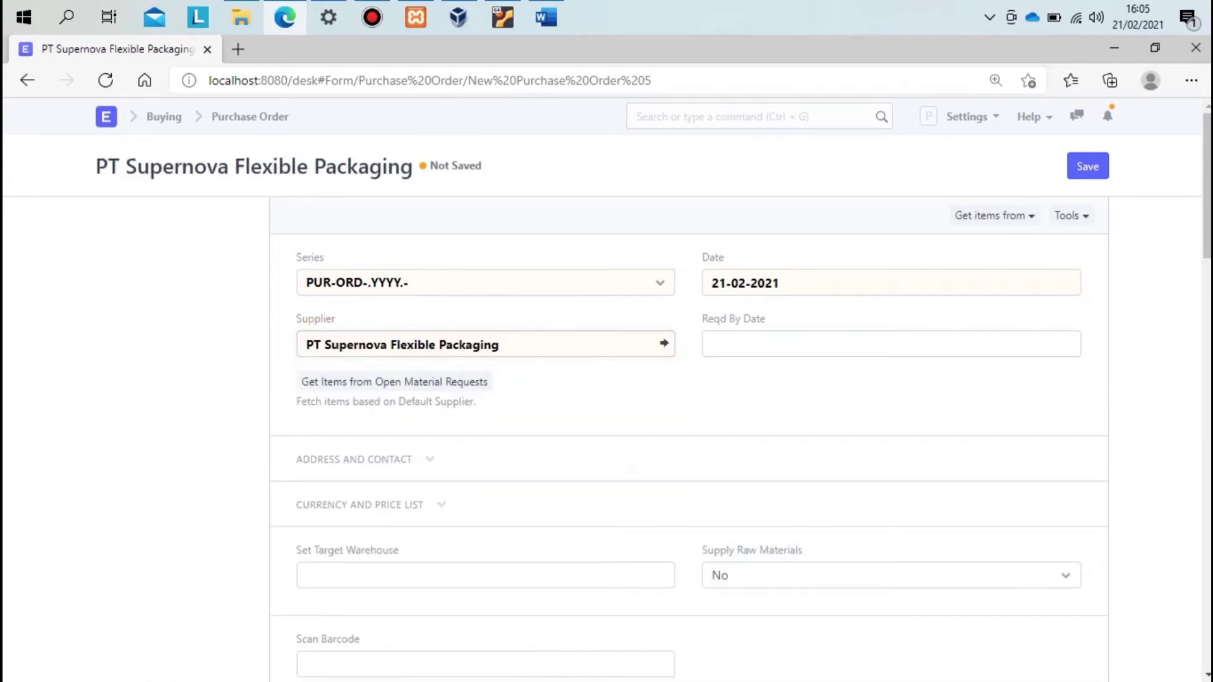
pyautogui.press('Tab')
pyautogui.click(721, 532)
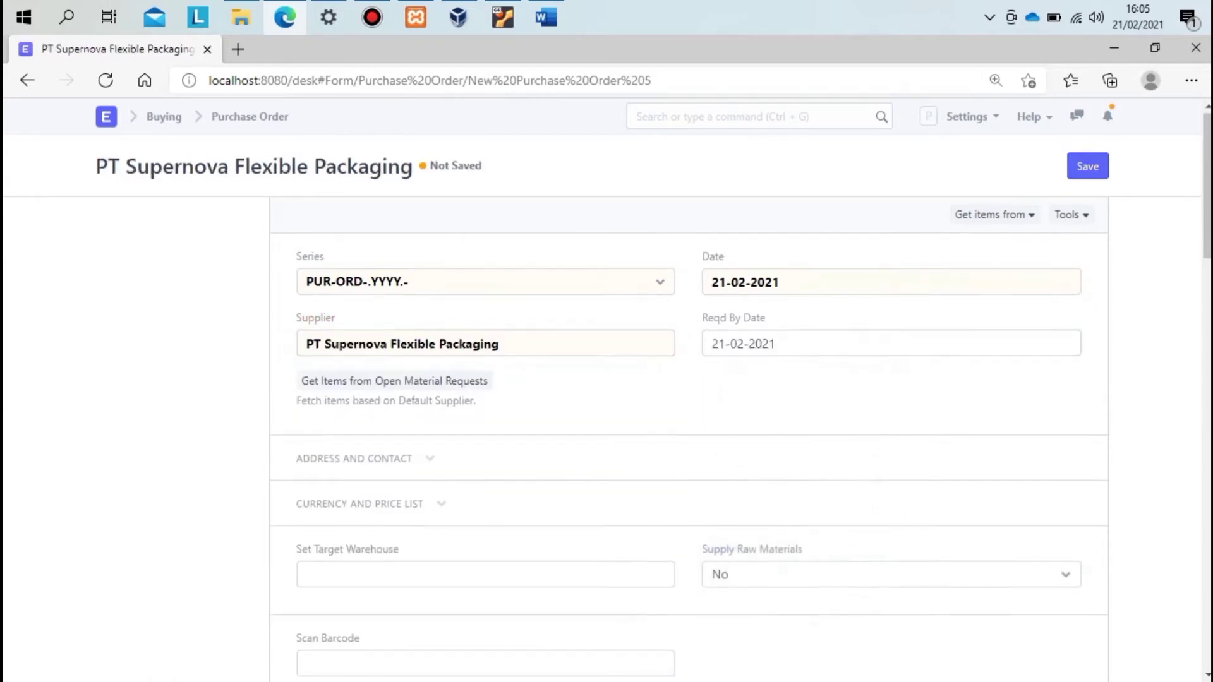
pyautogui.scroll(-3, 721, 533)
pyautogui.click(485, 410)
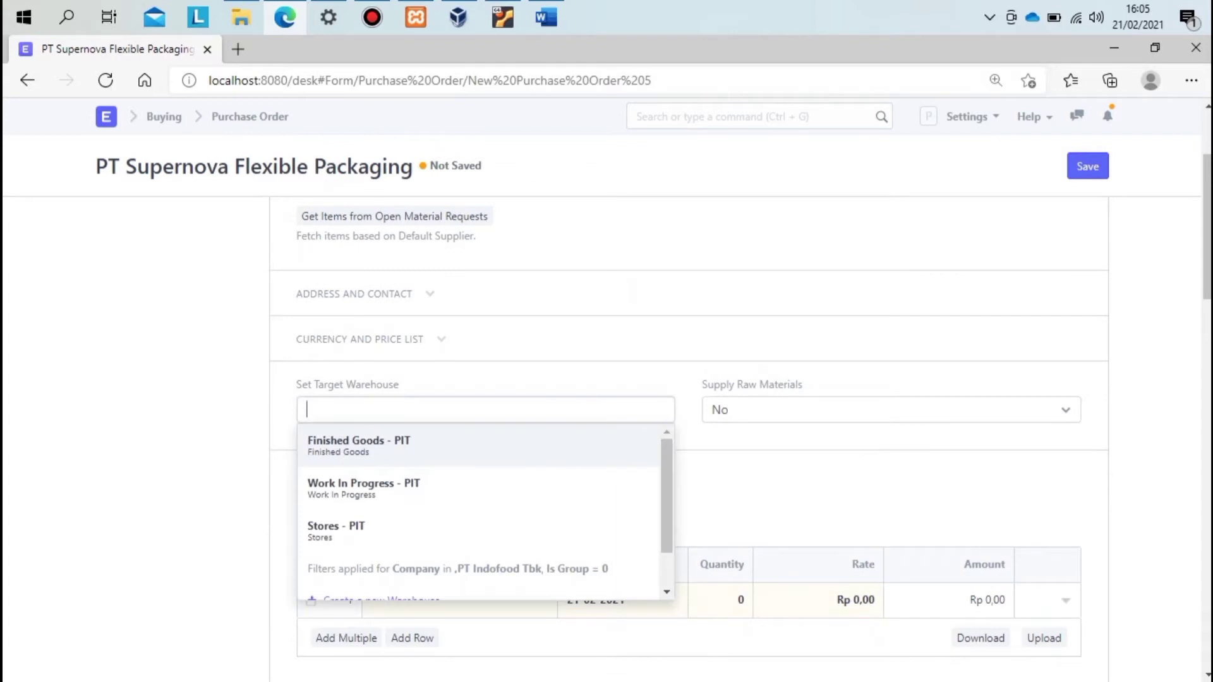
pyautogui.click(478, 532)
# Enter item RM-004 in the first item row with a quantity of 200 and a rate of 300
pyautogui.scroll(-4, 478, 532)
pyautogui.click(459, 277)
pyautogui.scroll(-3, 452, 345)
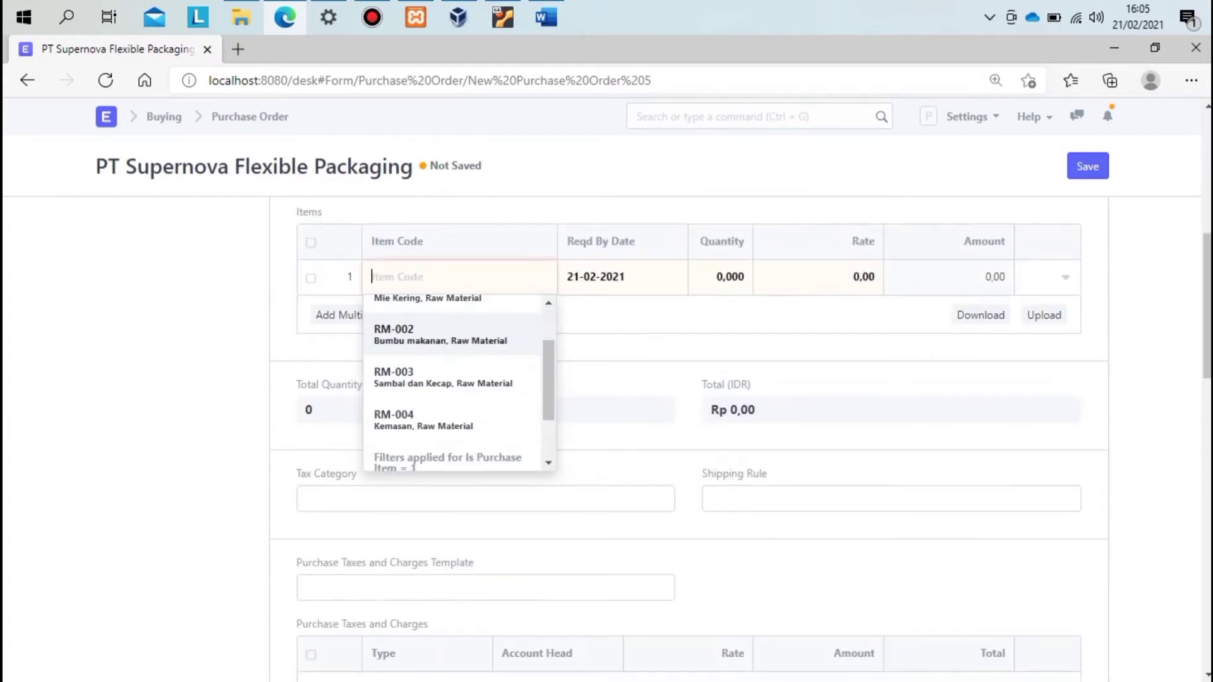
pyautogui.click(453, 342)
pyautogui.click(726, 278)
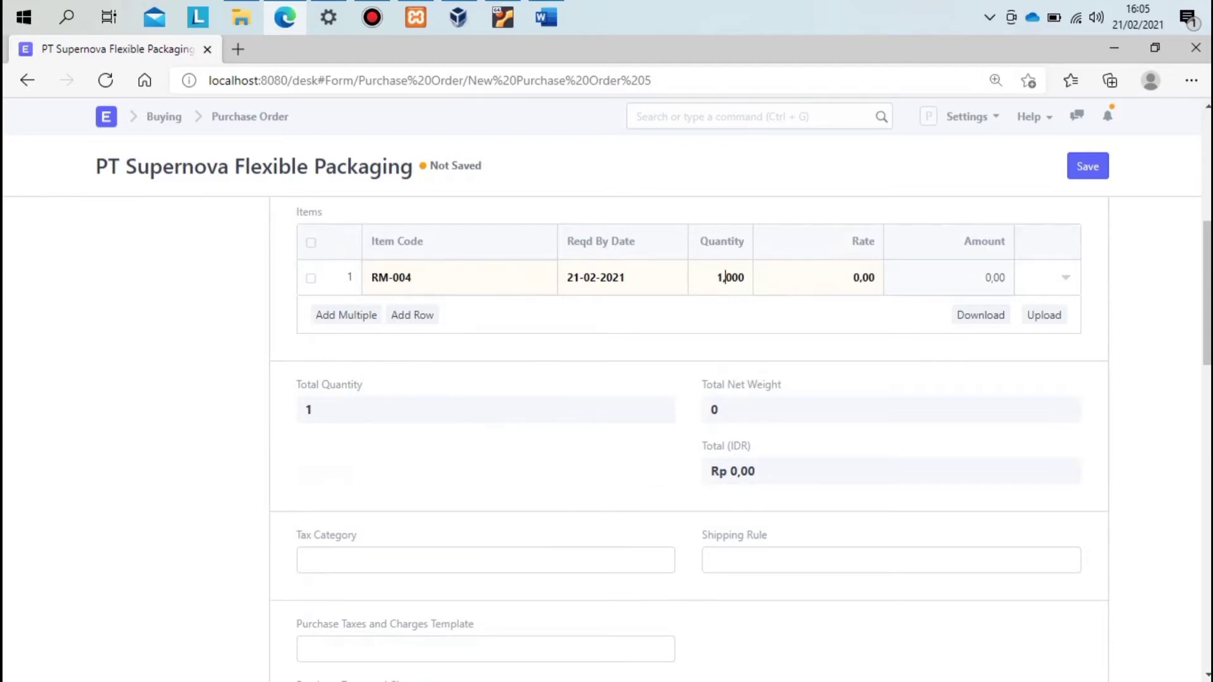
pyautogui.write('200')
pyautogui.press('Tab')
pyautogui.write('3000')
pyautogui.press('BackSpace')
pyautogui.press('Tab')
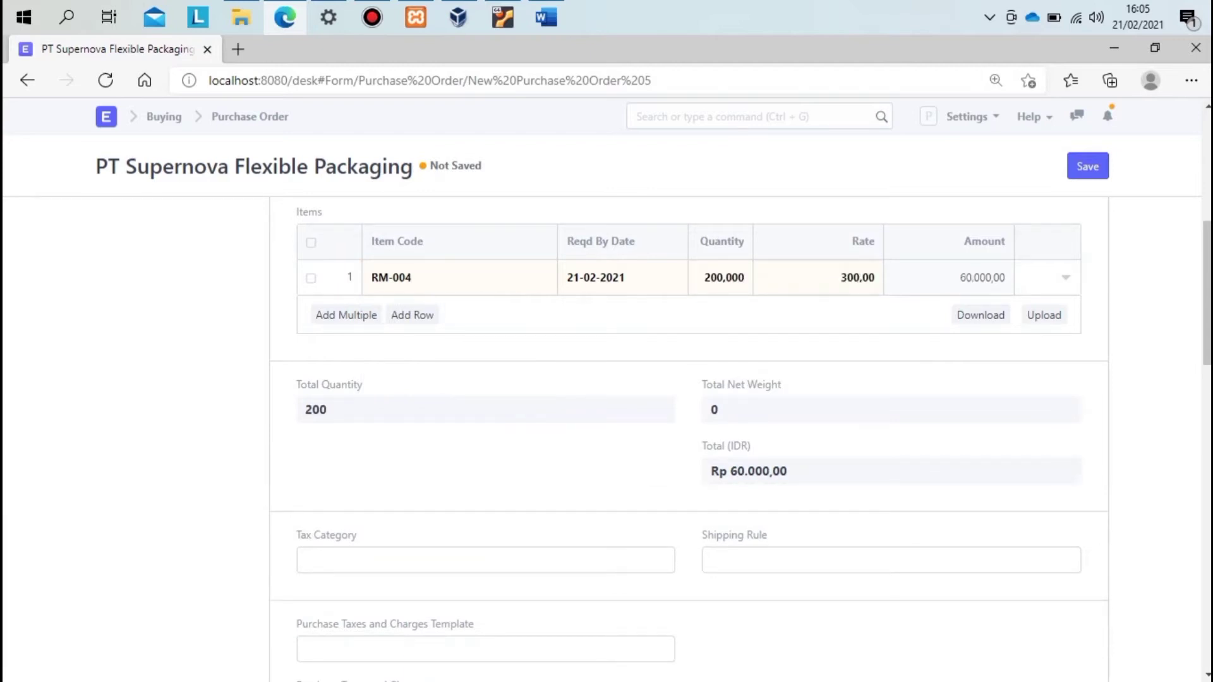
# Save the PT Supernova Flexible Packaging purchase order and submit it
pyautogui.scroll(-15, 689, 443)
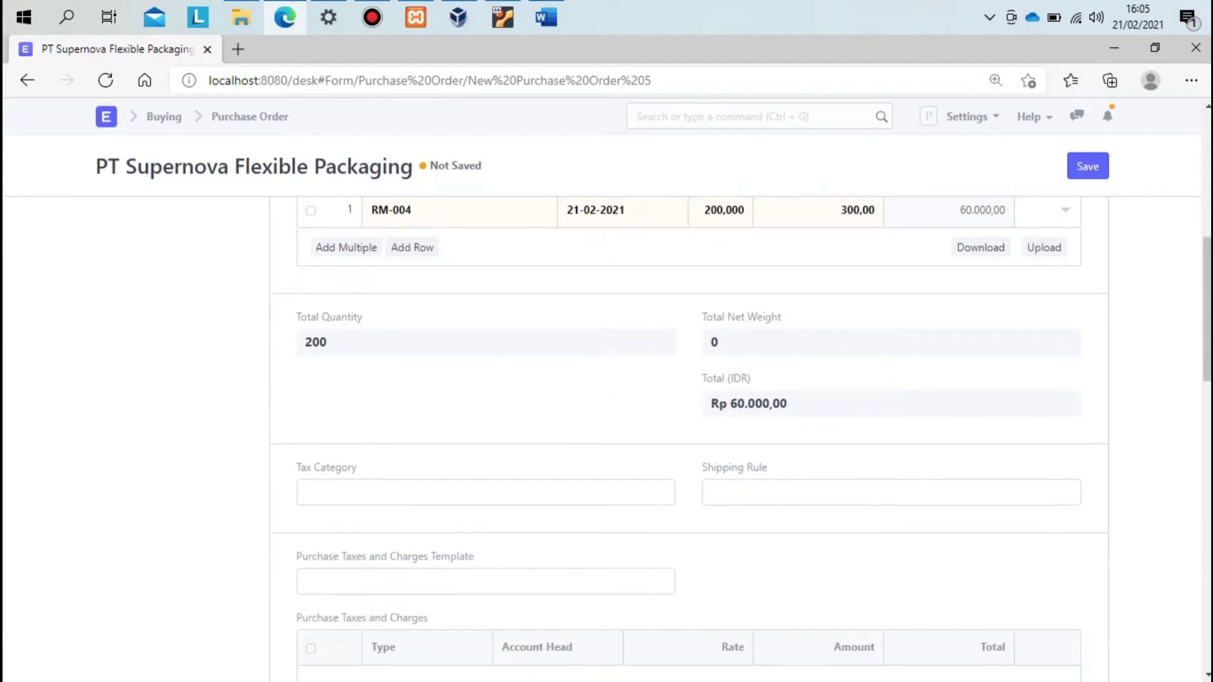
pyautogui.scroll(-5, 688, 442)
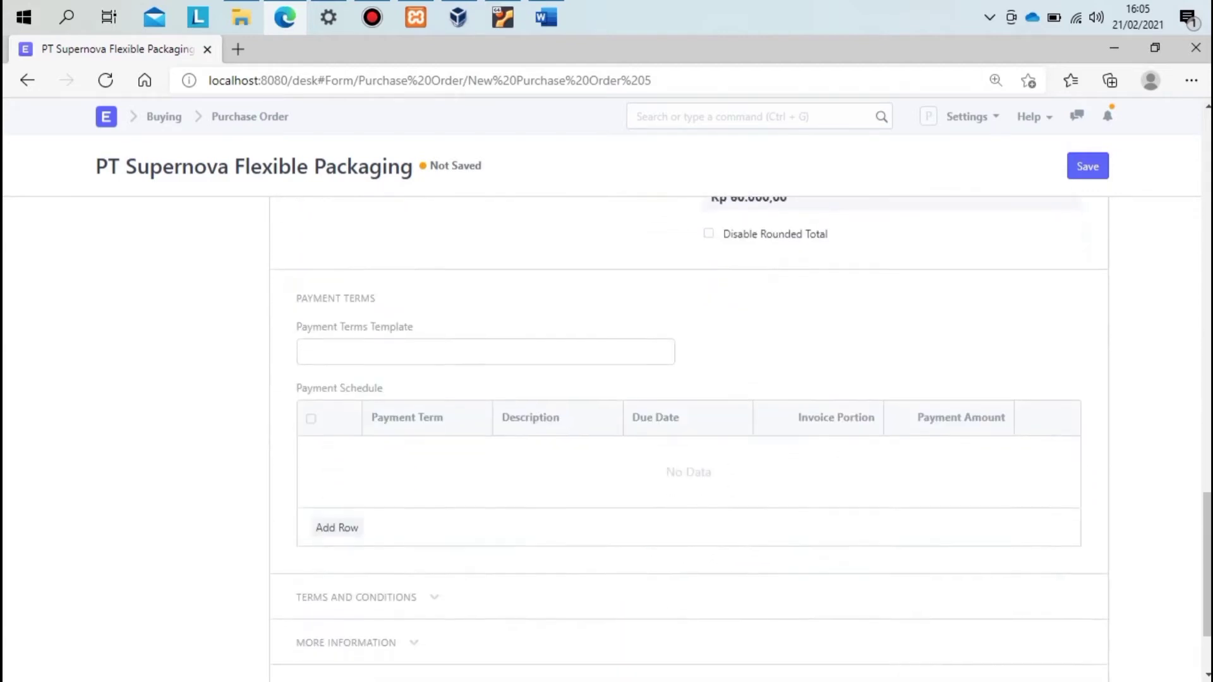
pyautogui.hotkey('ctrl', 's')
pyautogui.scroll(-10, 689, 443)
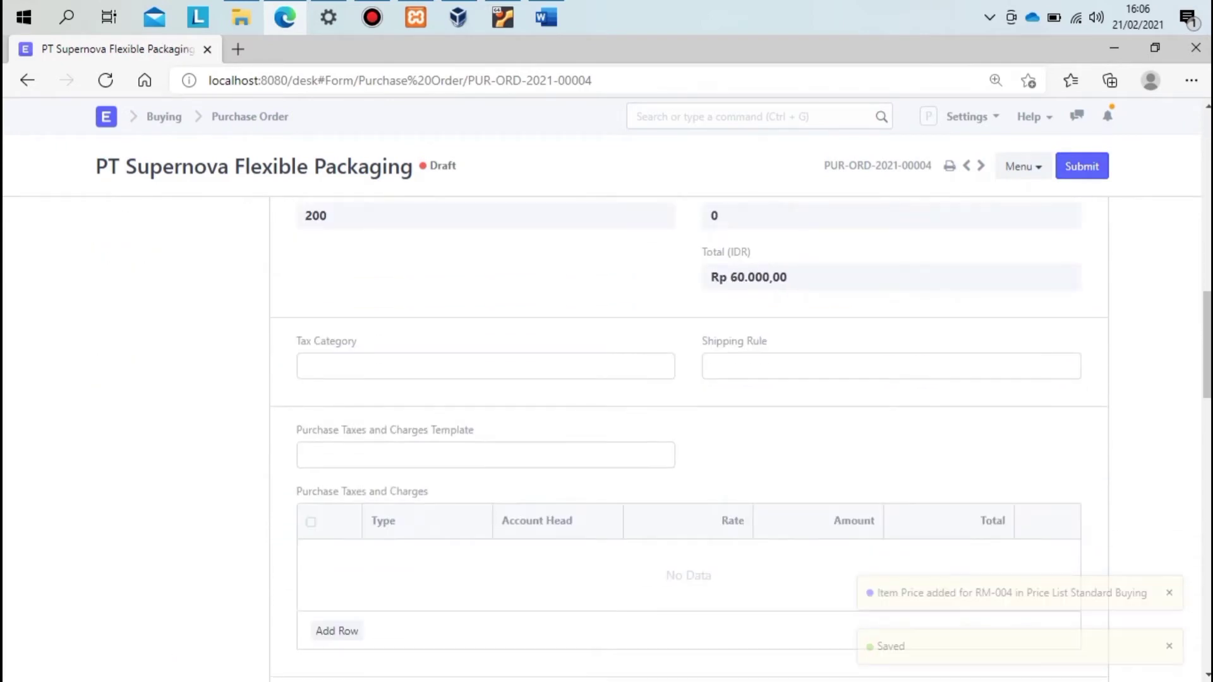
pyautogui.scroll(4, 688, 443)
pyautogui.click(1082, 166)
pyautogui.press('Return')
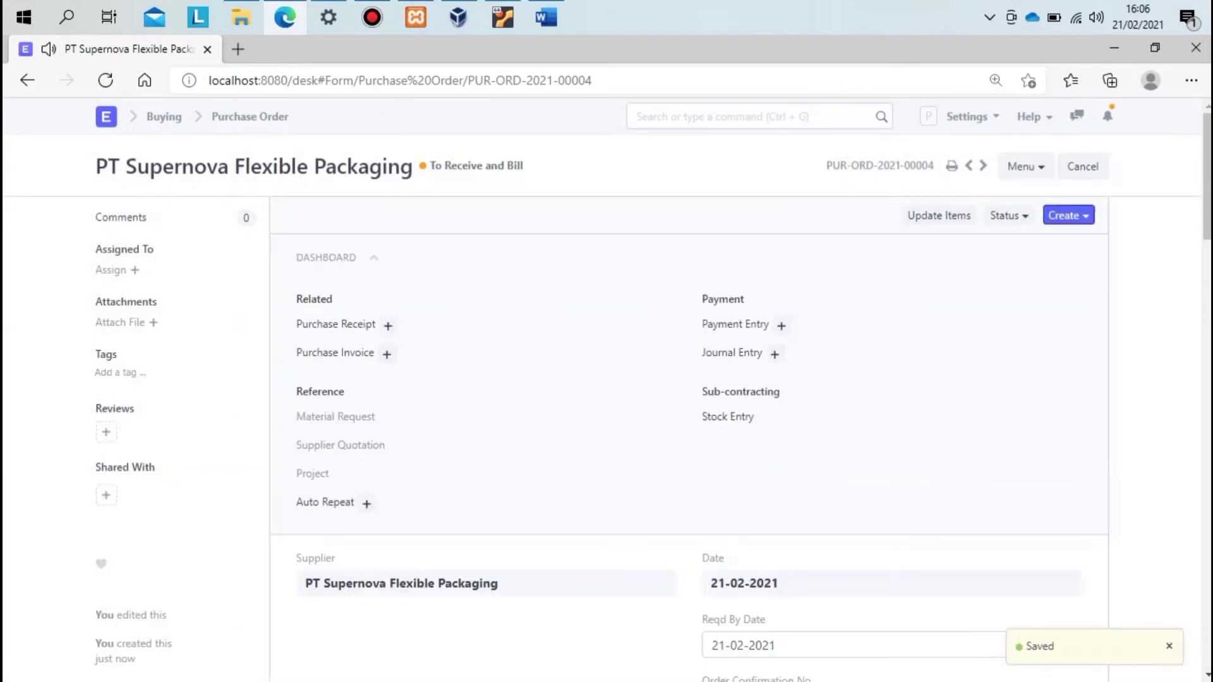
# Create a purchase receipt from the submitted order and set its supplier delivery note to "Barang diterima"
pyautogui.click(1068, 215)
pyautogui.click(949, 247)
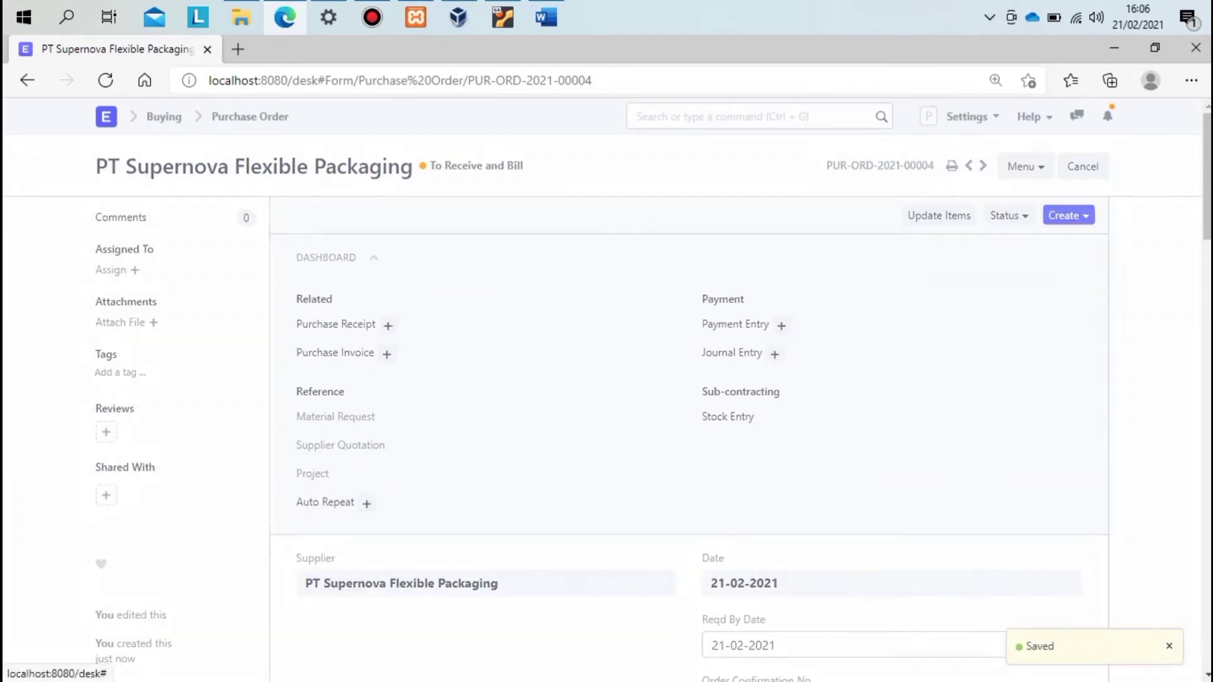
pyautogui.scroll(-4, 689, 442)
pyautogui.scroll(2, 689, 442)
pyautogui.click(486, 256)
pyautogui.write('Barang diterima')
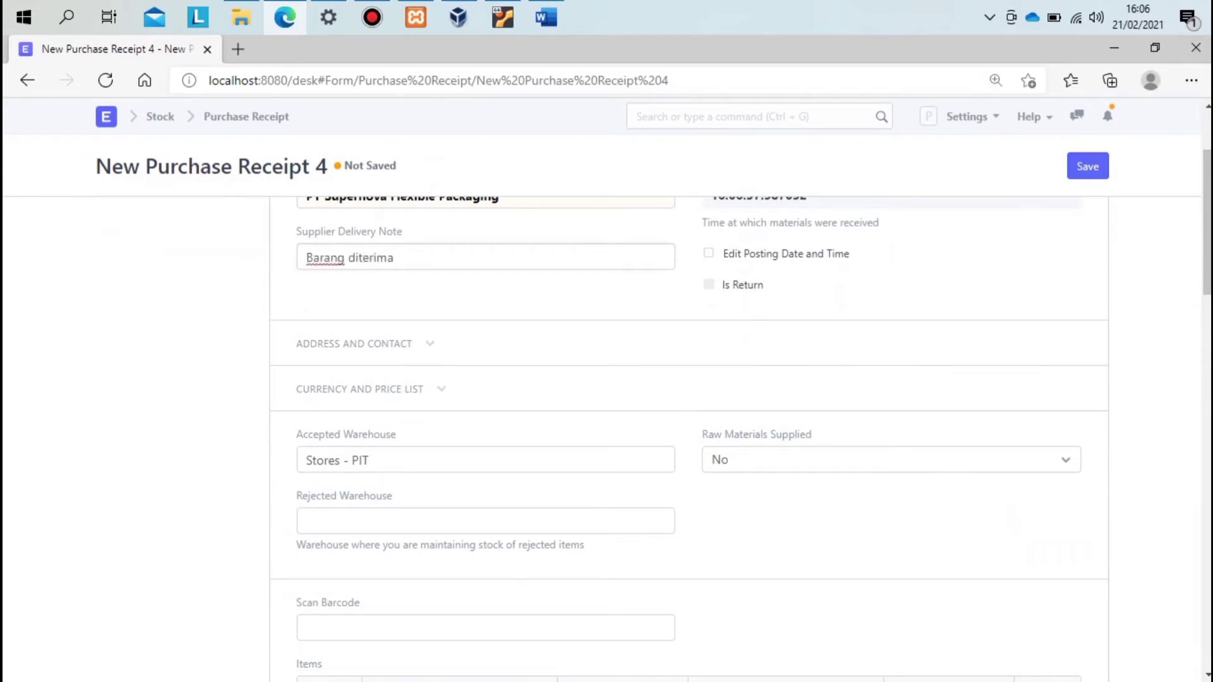
# Check the item and totals on the new purchase receipt and save it
pyautogui.scroll(-12, 689, 442)
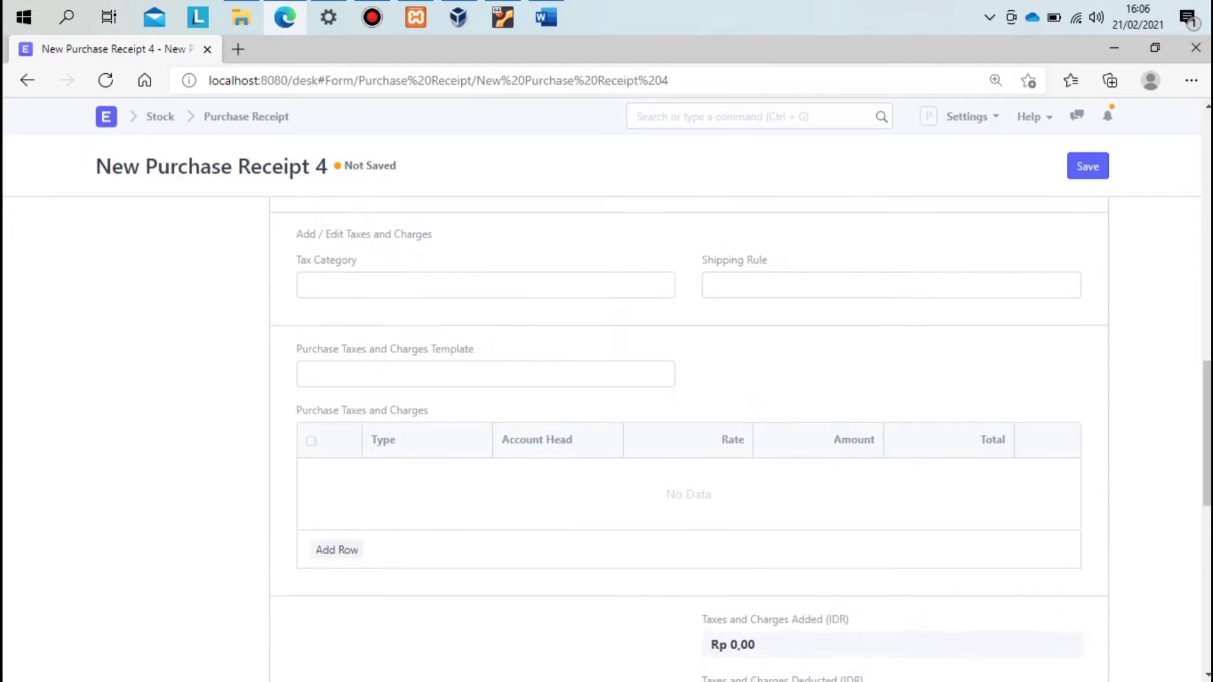
pyautogui.click(1088, 167)
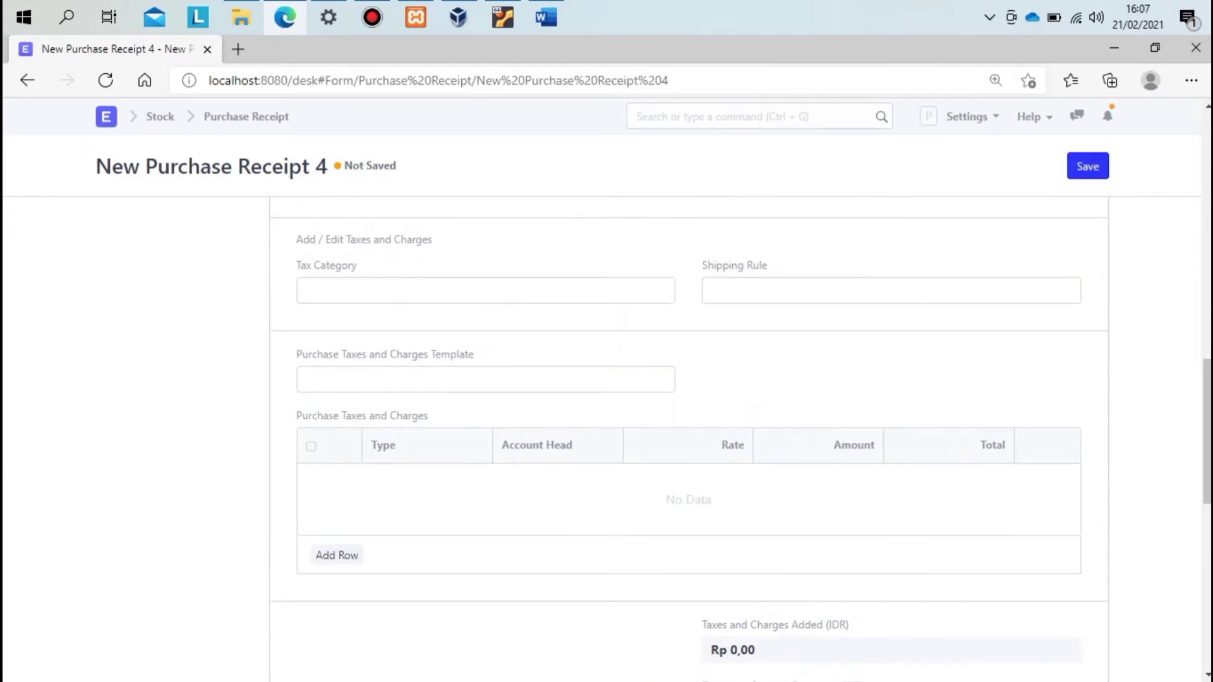
pyautogui.scroll(8, 688, 442)
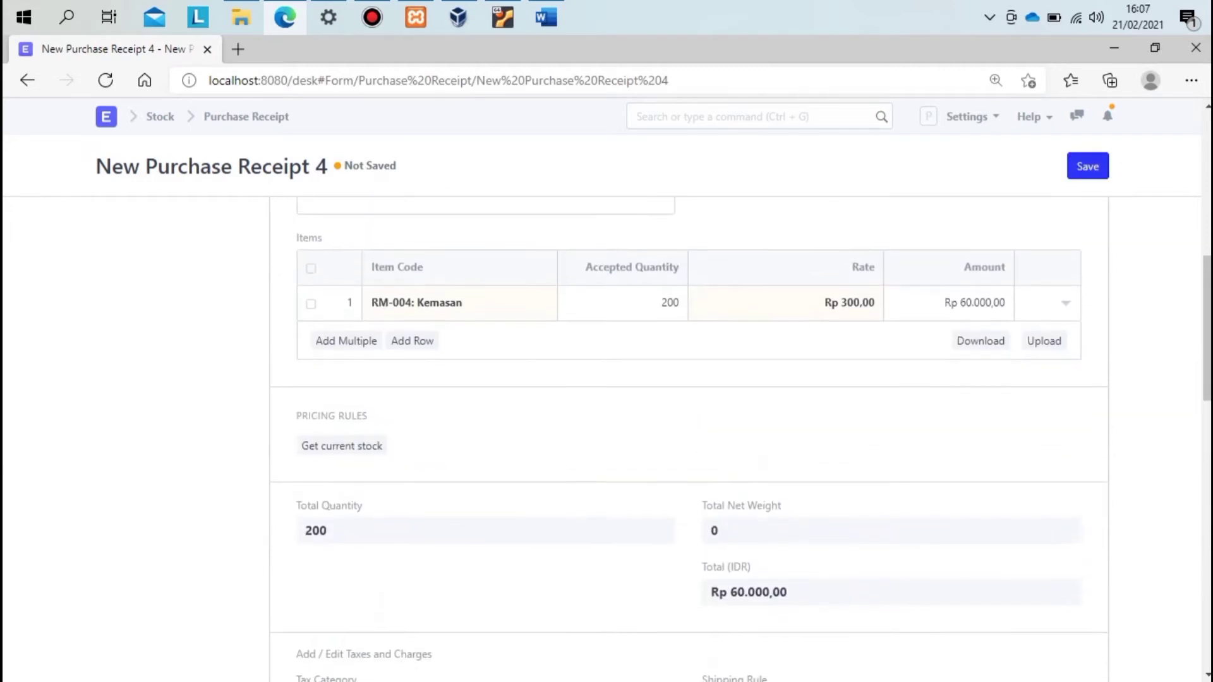
pyautogui.scroll(-10, 688, 442)
pyautogui.scroll(-6, 688, 442)
pyautogui.scroll(20, 688, 443)
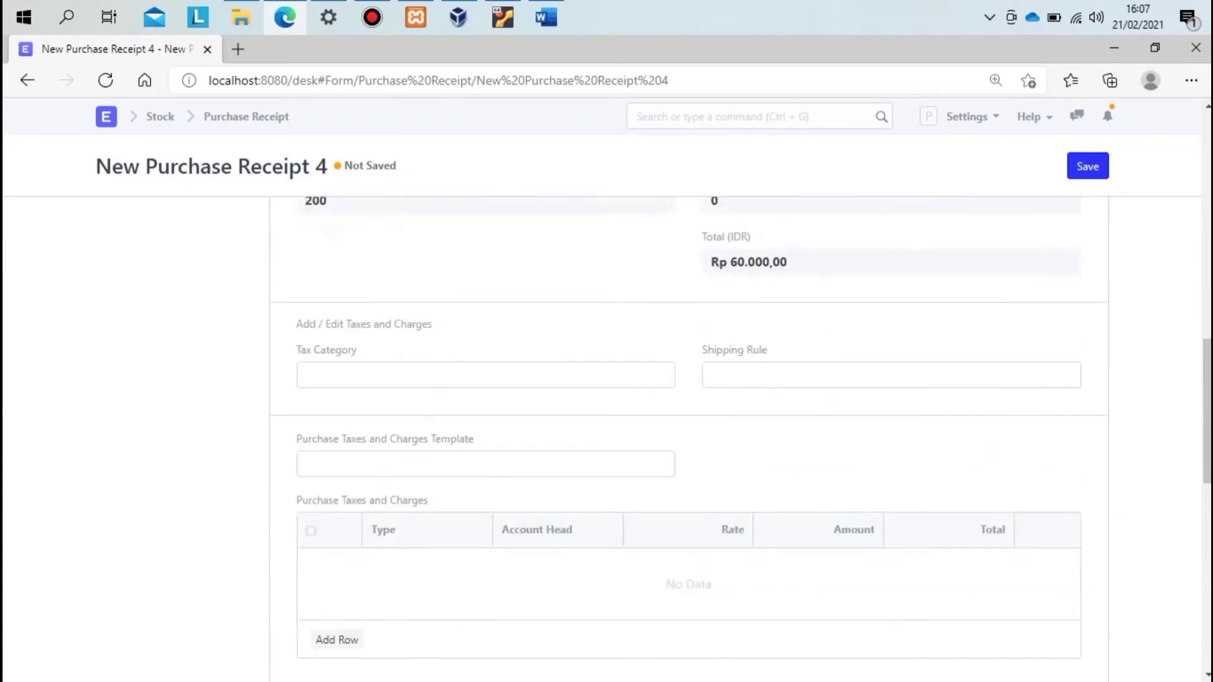
pyautogui.scroll(-3, 689, 443)
pyautogui.hotkey('ctrl', 's')
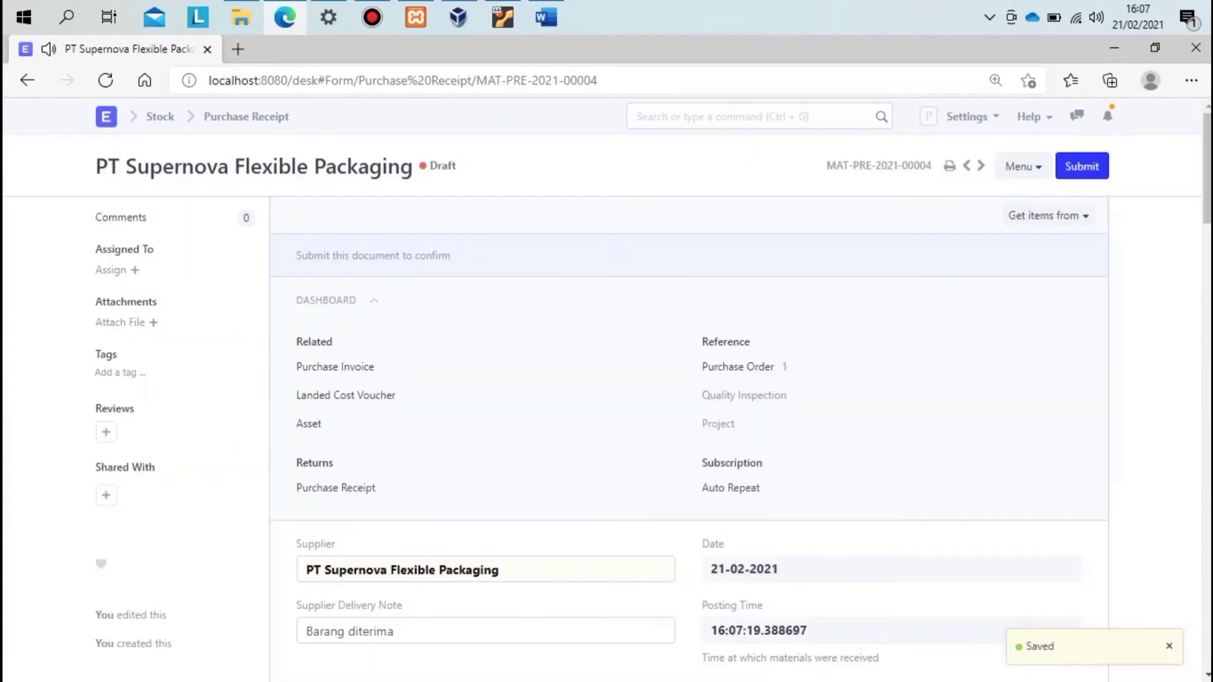
# Submit the saved purchase receipt permanently
pyautogui.hotkey('ctrl', 's')
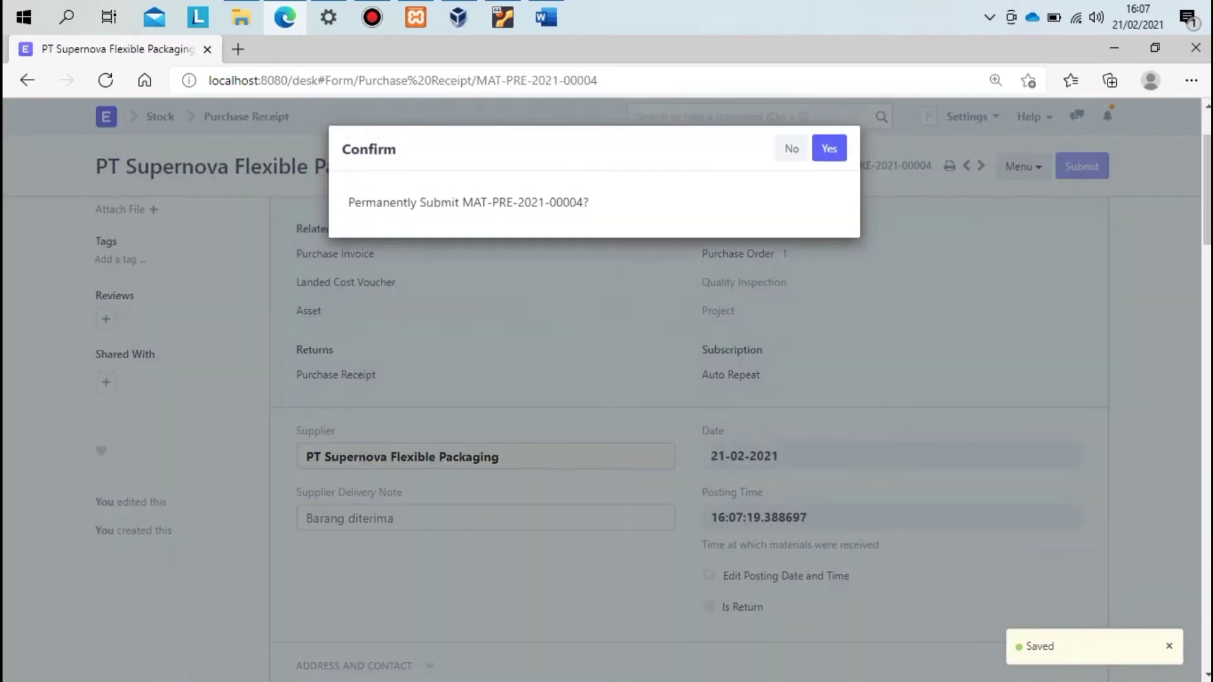
pyautogui.hotkey('ctrl', 's')
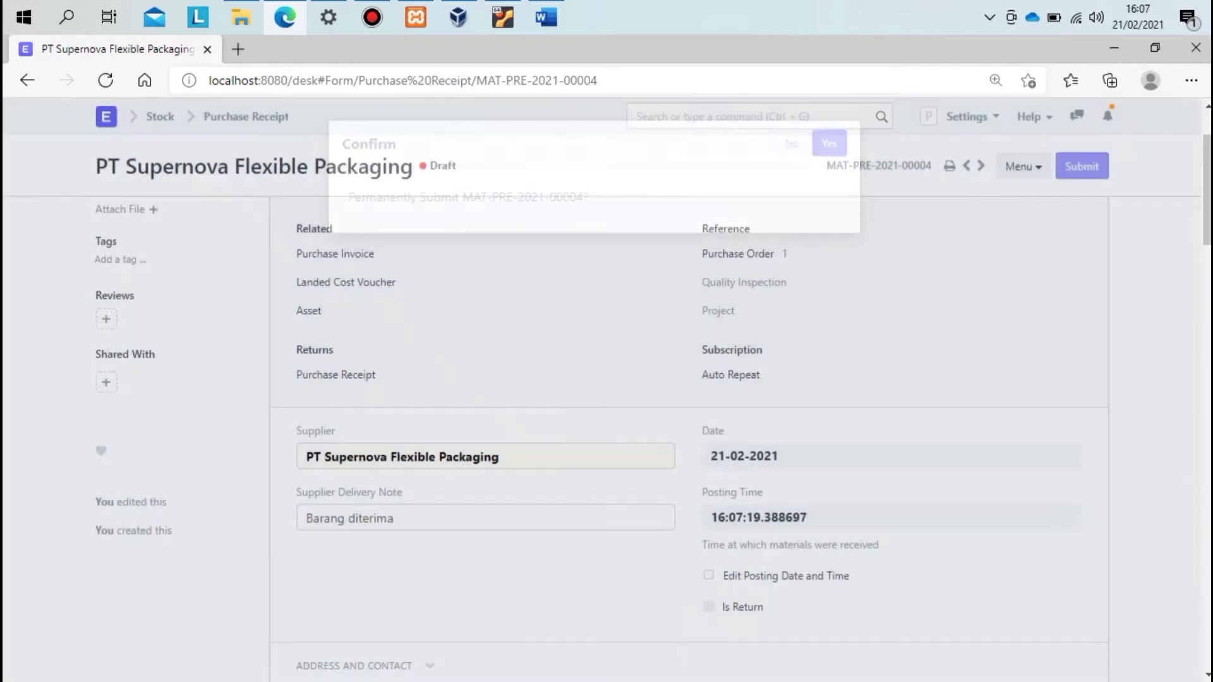
pyautogui.scroll(-3, 689, 442)
pyautogui.scroll(-1, 688, 442)
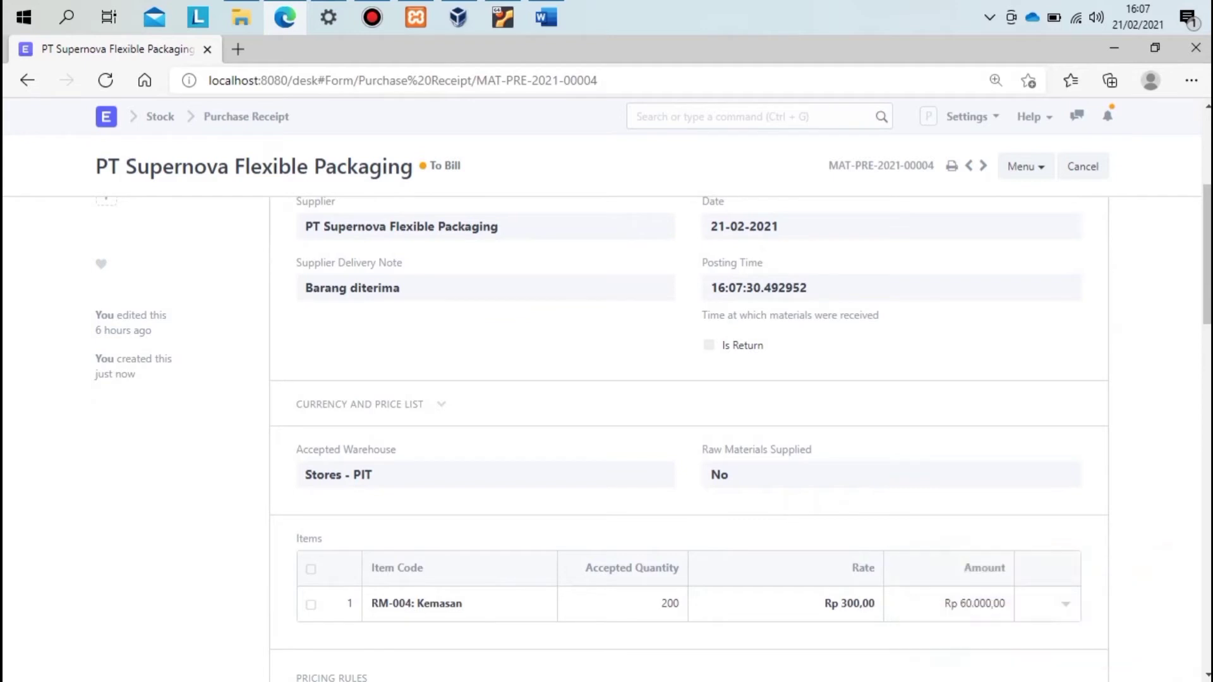
# Create a purchase invoice from the submitted purchase receipt
pyautogui.click(1026, 166)
pyautogui.scroll(5, 948, 285)
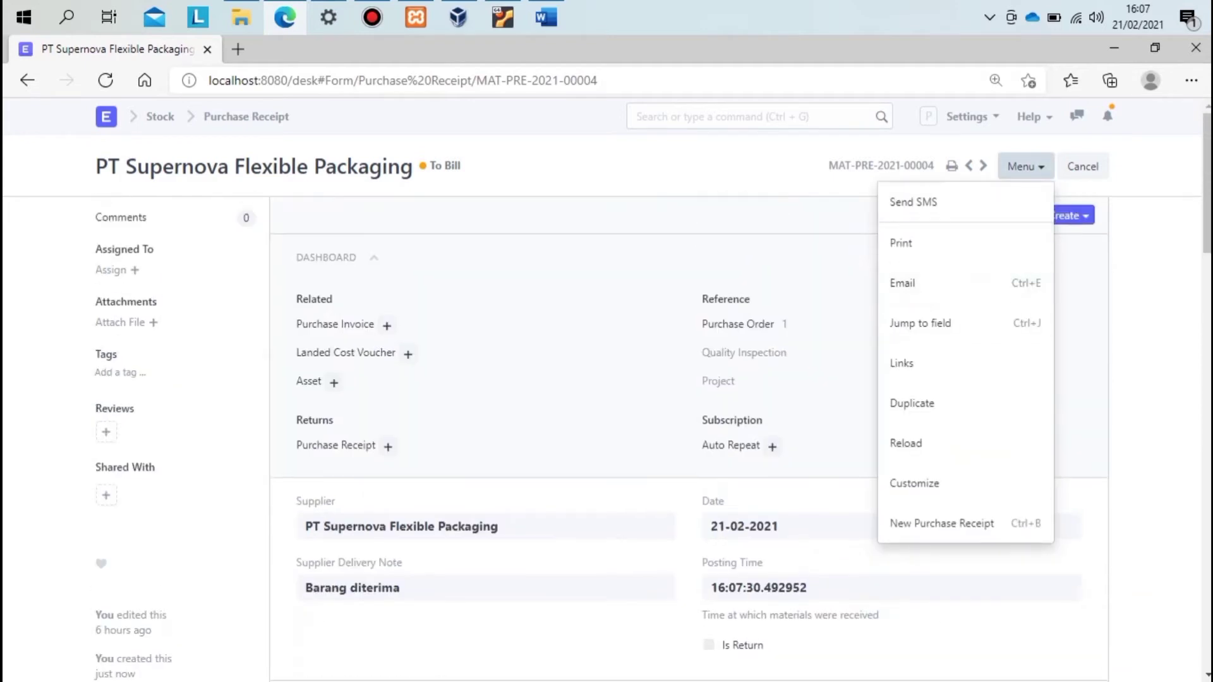
pyautogui.click(1068, 216)
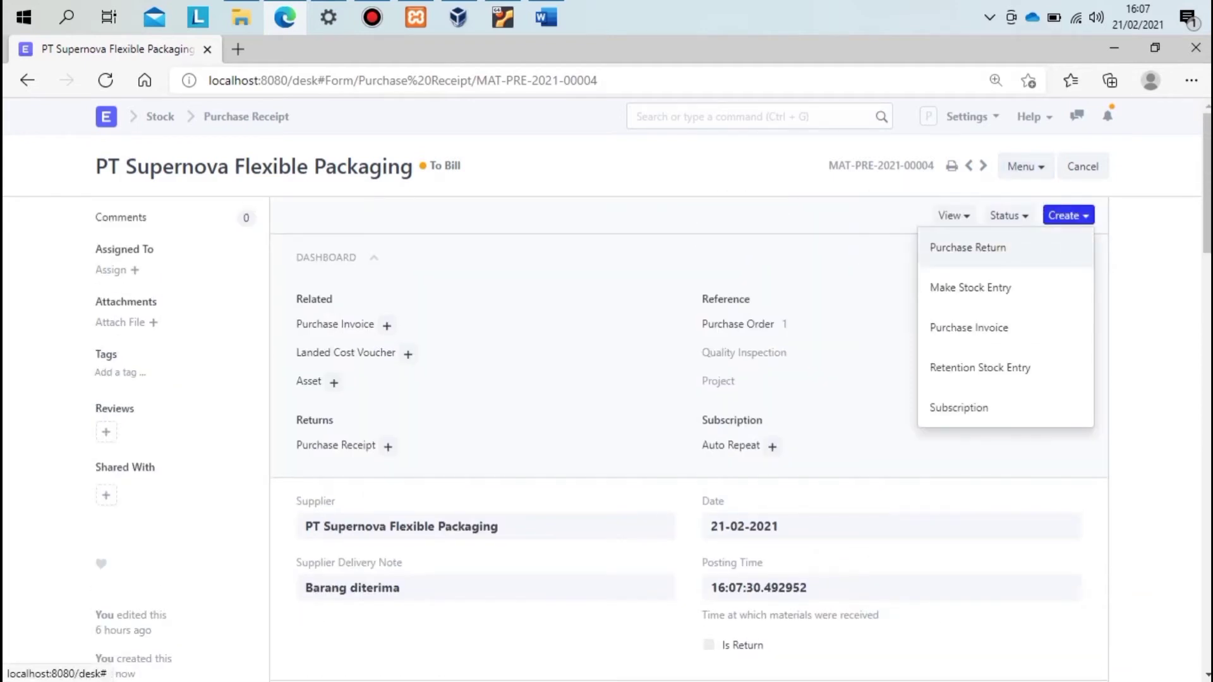
pyautogui.click(970, 327)
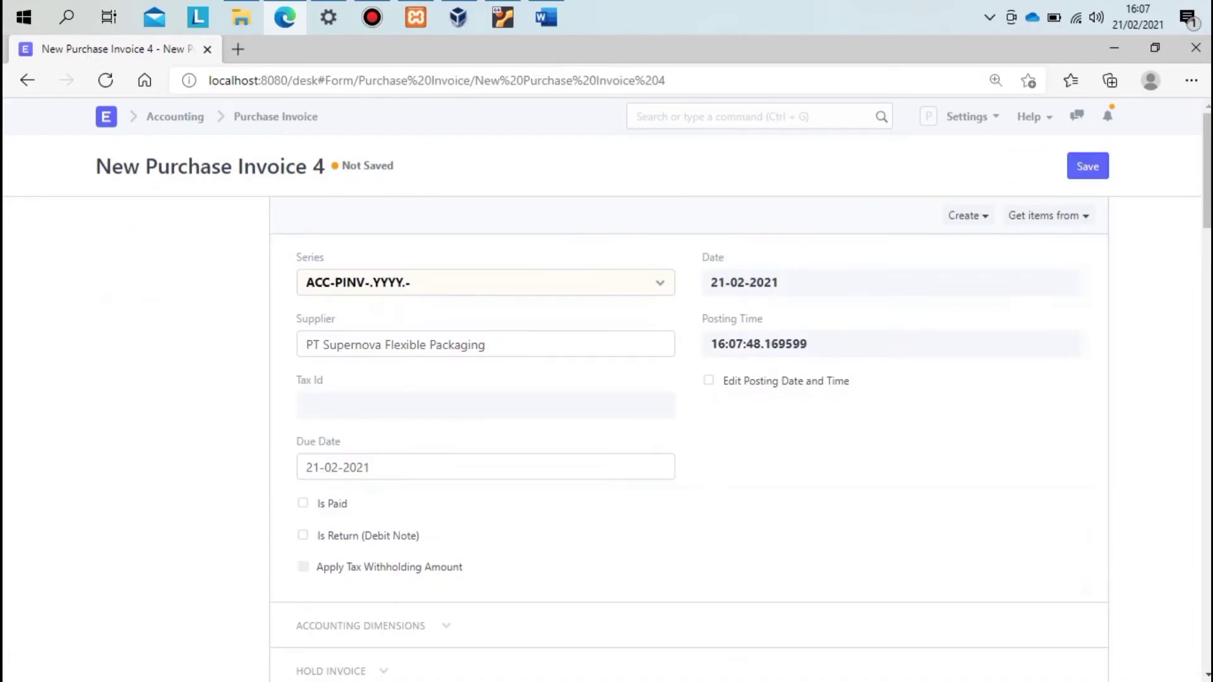
# Mark the purchase invoice as paid and enter its payment in Cash with a paid amount of 60.000,00
pyautogui.click(304, 504)
pyautogui.scroll(-9, 303, 503)
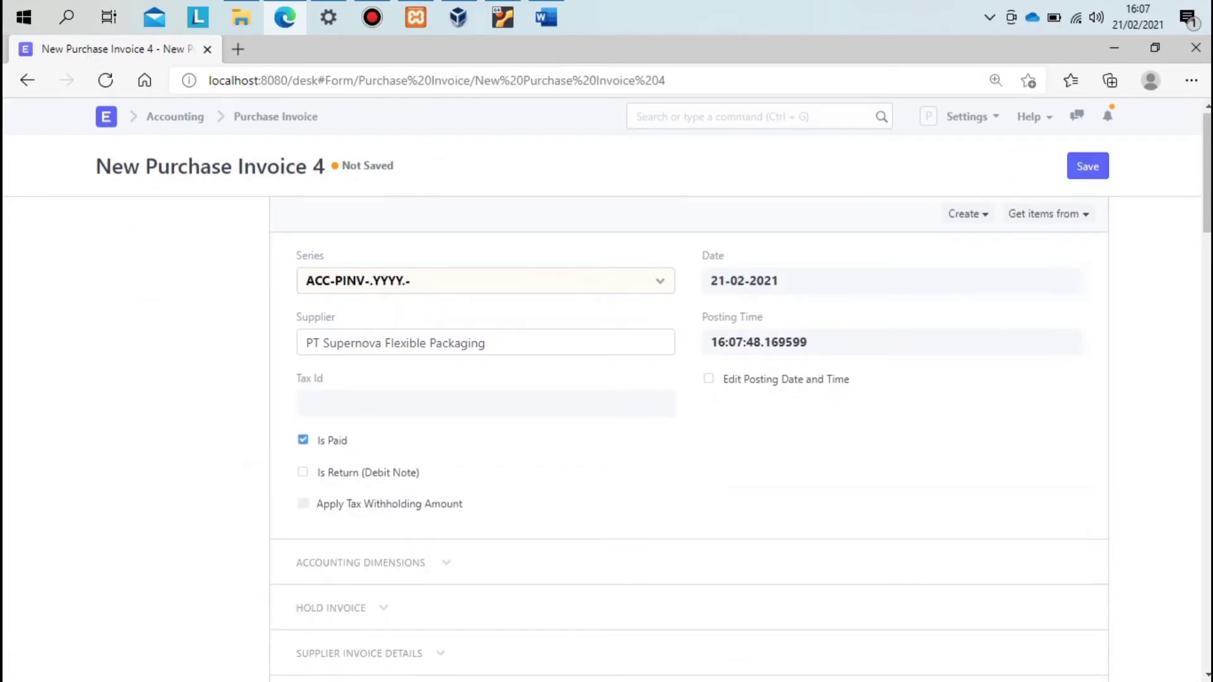
pyautogui.scroll(-4, 688, 442)
pyautogui.scroll(1, 689, 442)
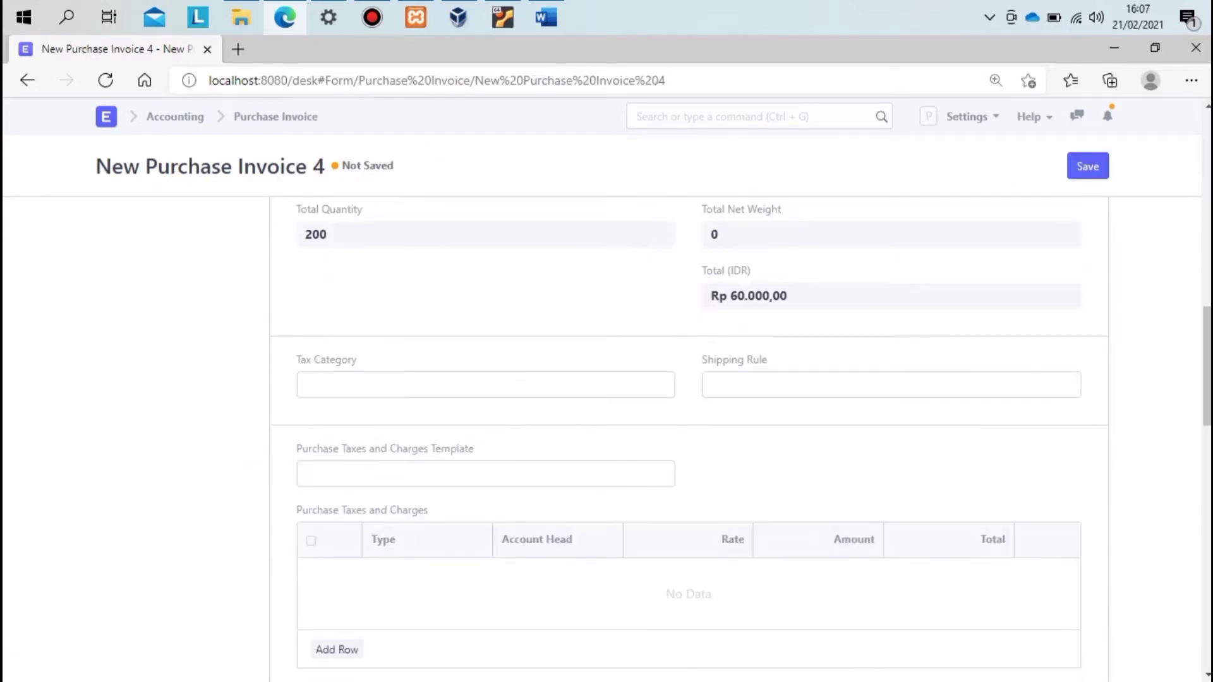
pyautogui.scroll(-5, 688, 443)
pyautogui.scroll(-10, 689, 442)
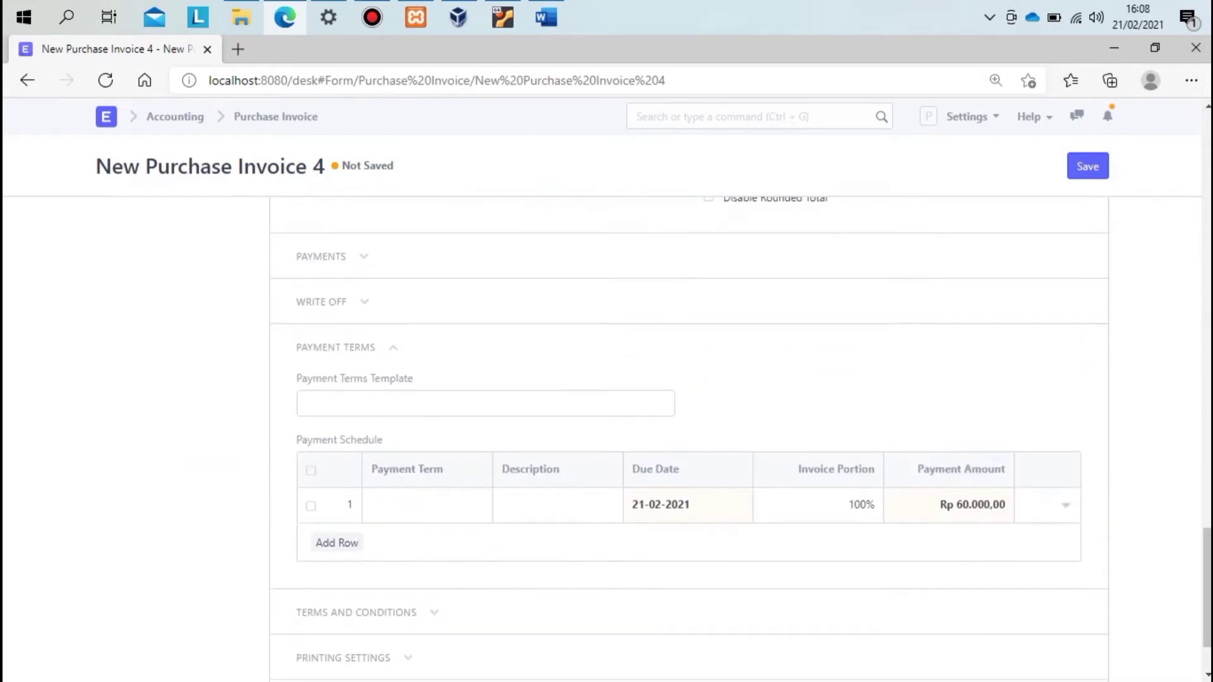
pyautogui.click(321, 256)
pyautogui.click(307, 313)
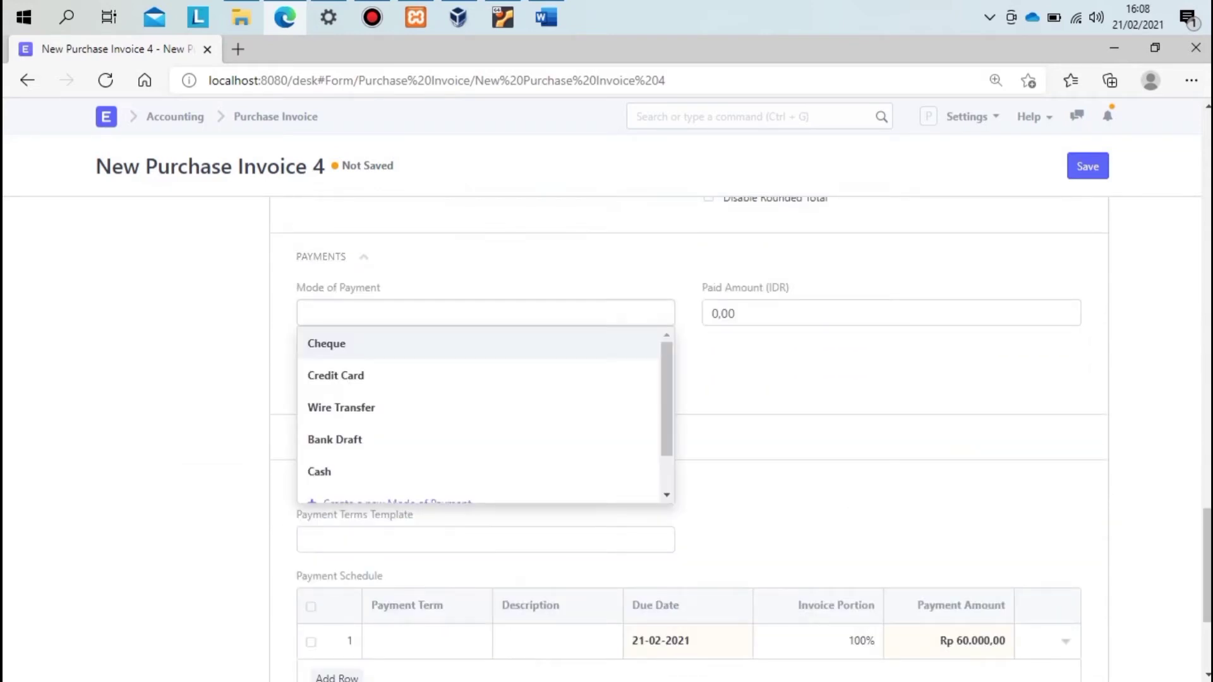
pyautogui.write('cas')
pyautogui.press('Return')
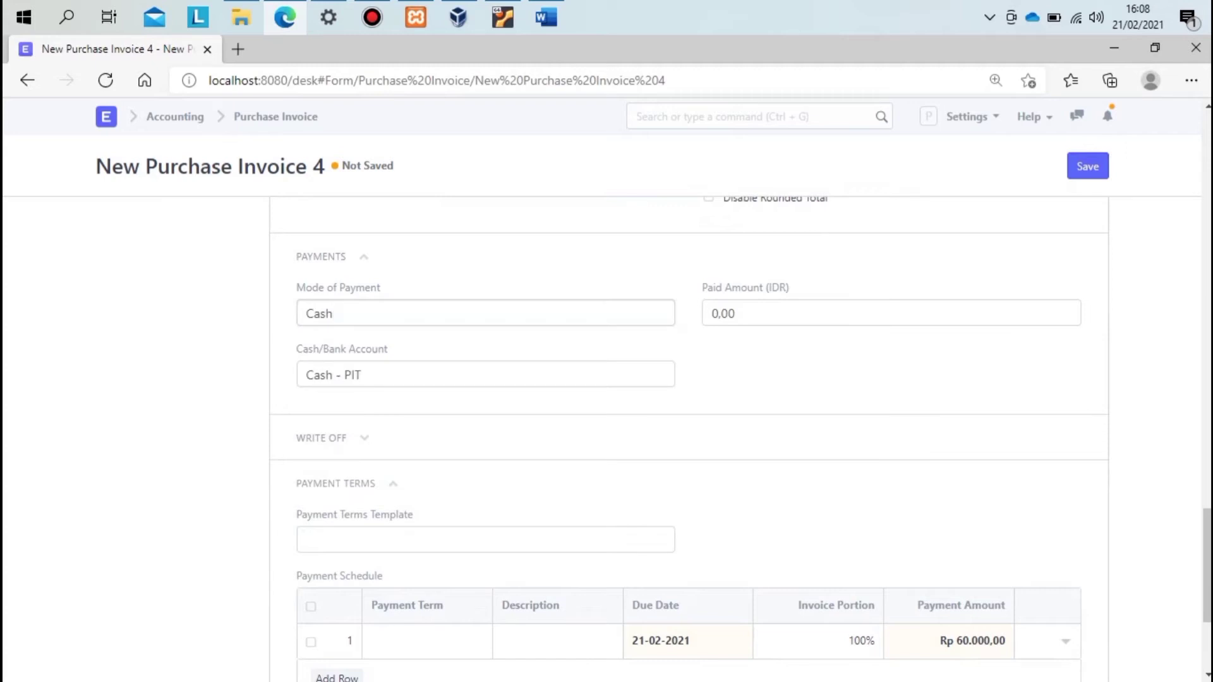
pyautogui.click(736, 313)
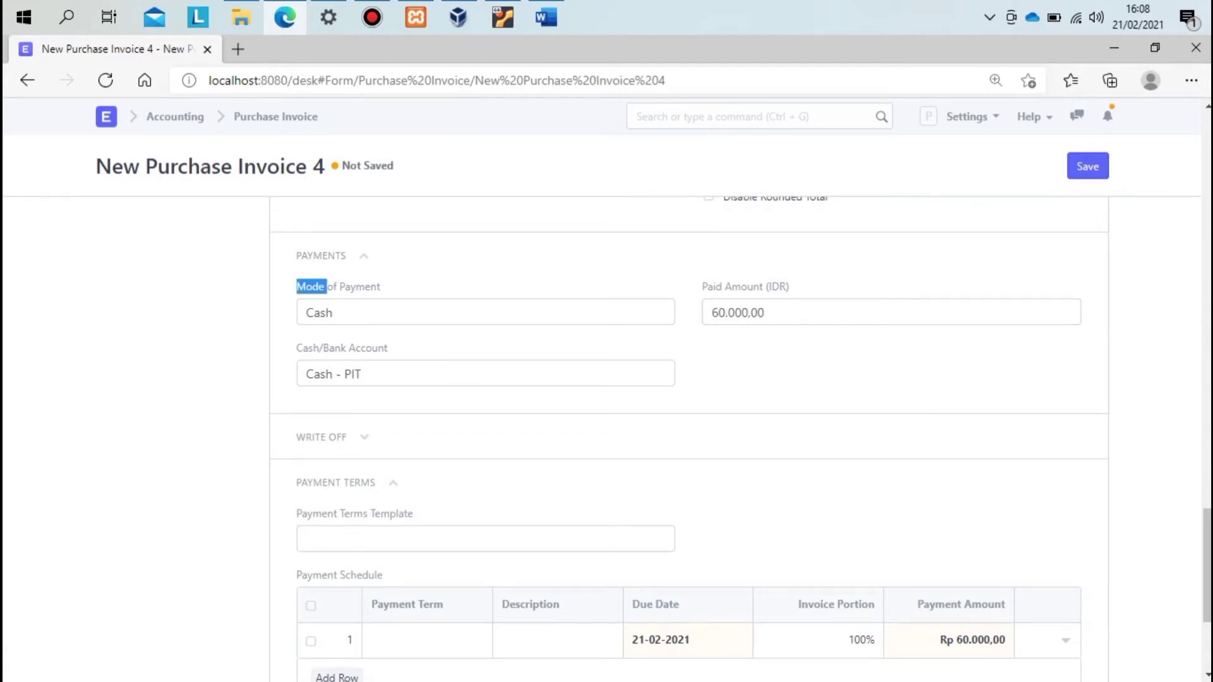
# Save the purchase invoice and submit it permanently
pyautogui.hotkey('ctrl', 's')
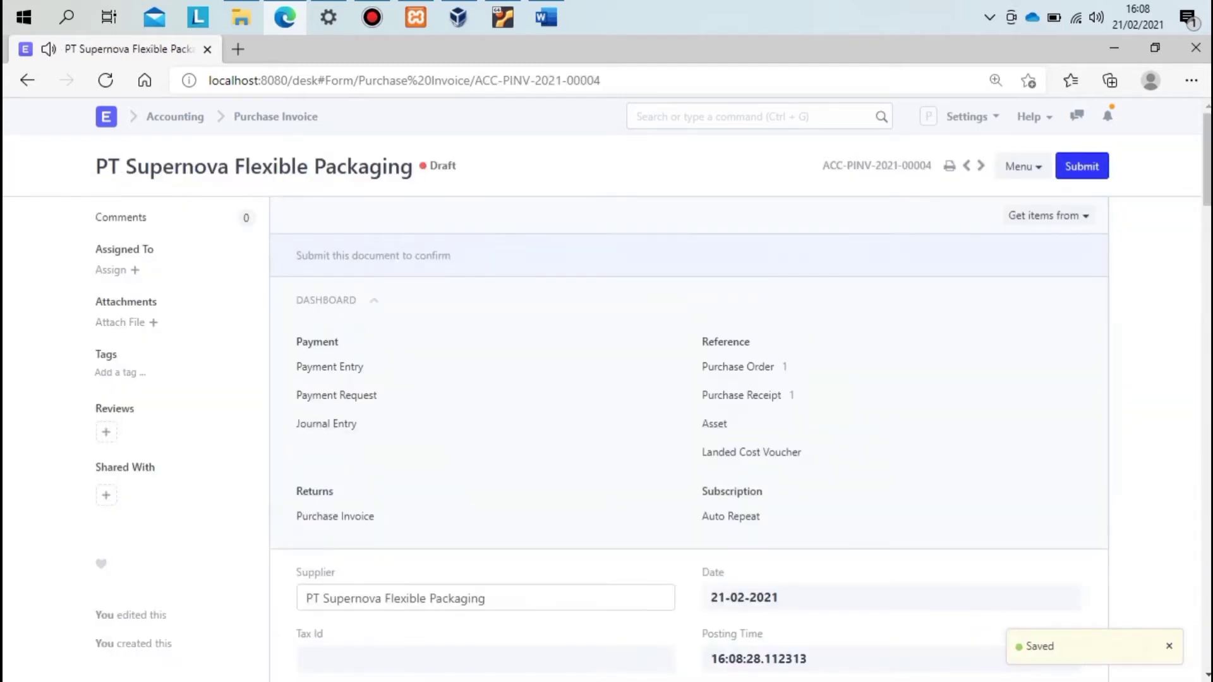
pyautogui.scroll(-10, 689, 436)
pyautogui.scroll(10, 689, 436)
pyautogui.click(1081, 166)
pyautogui.click(829, 147)
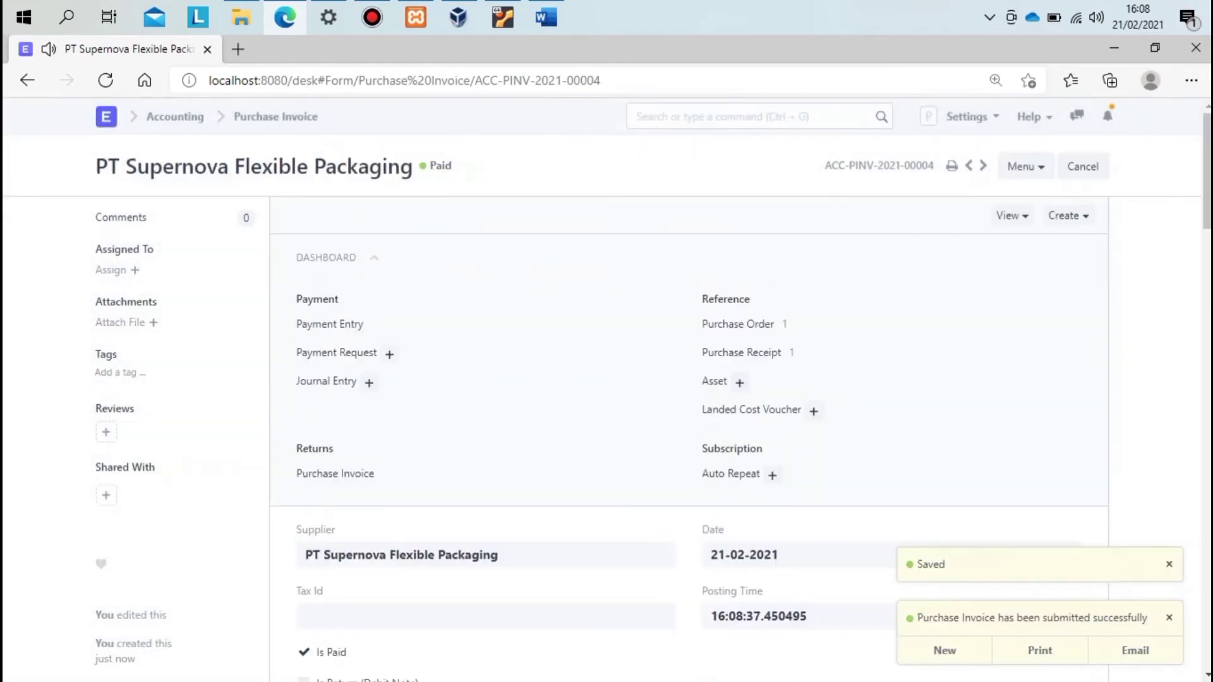
# Search for "item" to open the Item list, and view the record of the Kemasan item, RM-004
pyautogui.hotkey('ctrl', 'g')
pyautogui.write('ite')
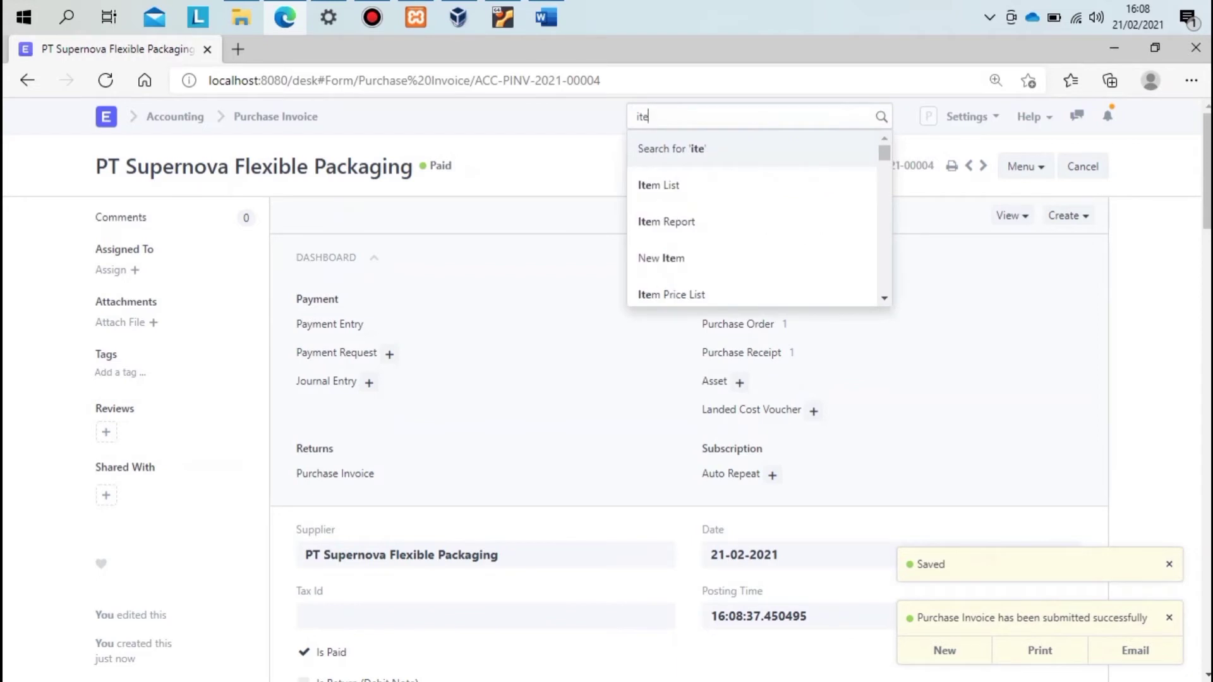
pyautogui.write('n')
pyautogui.press('BackSpace')
pyautogui.write('m')
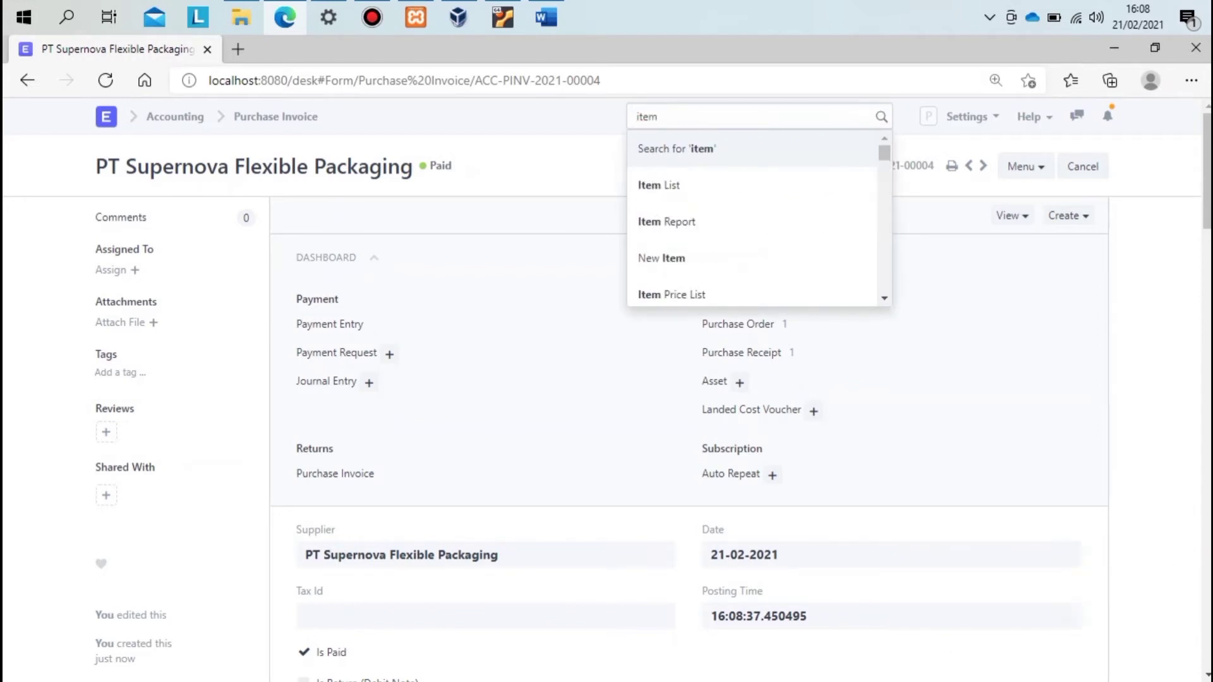
pyautogui.press('Down')
pyautogui.press('Return')
pyautogui.click(341, 407)
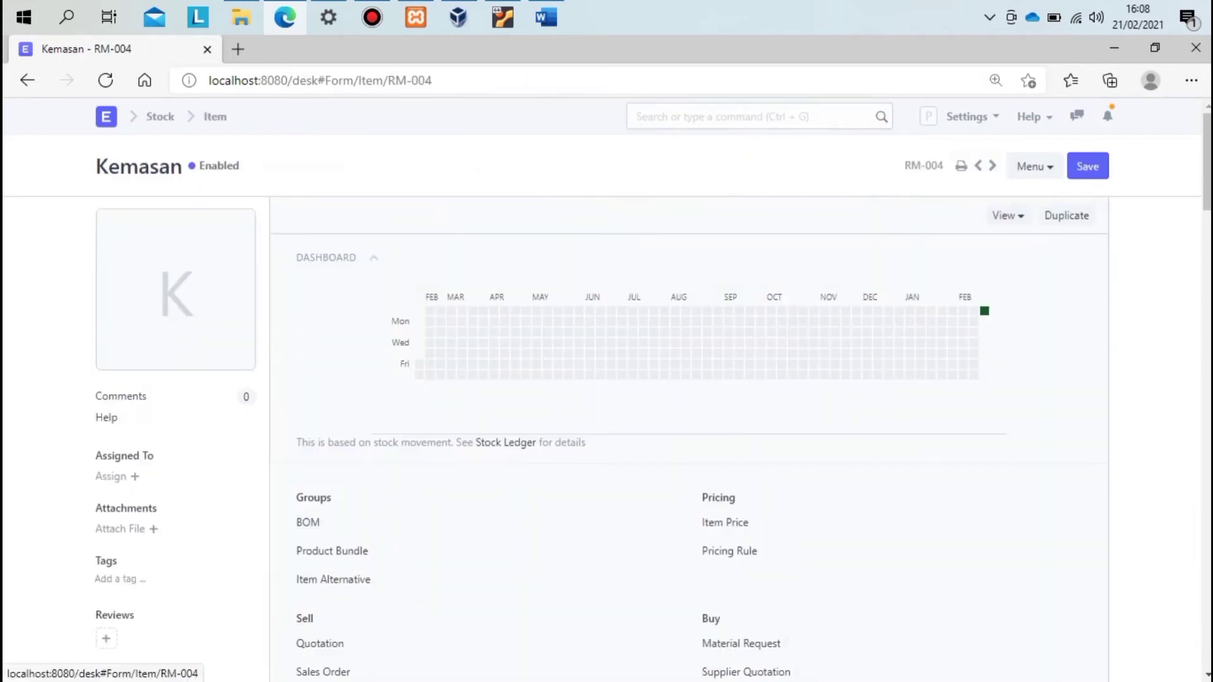
pyautogui.scroll(-12, 342, 407)
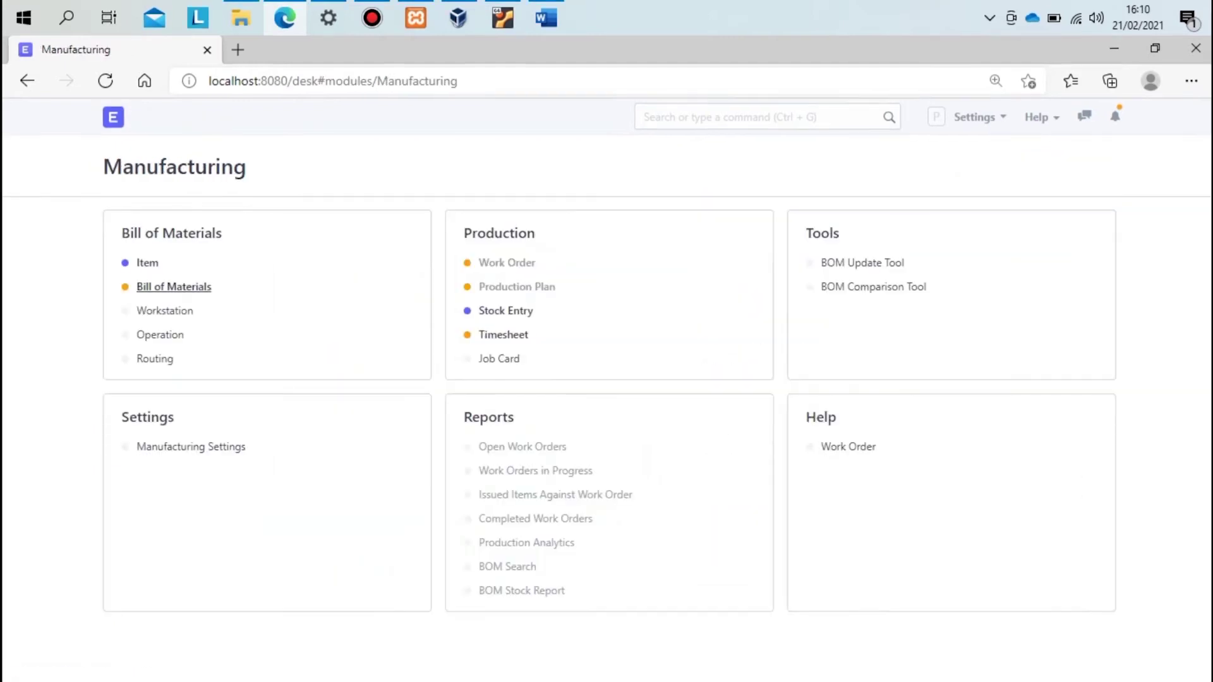
# Create a new bill of materials for the item IDM-GRG-001, Indomie Goreng Geprek
pyautogui.click(177, 282)
pyautogui.click(1088, 166)
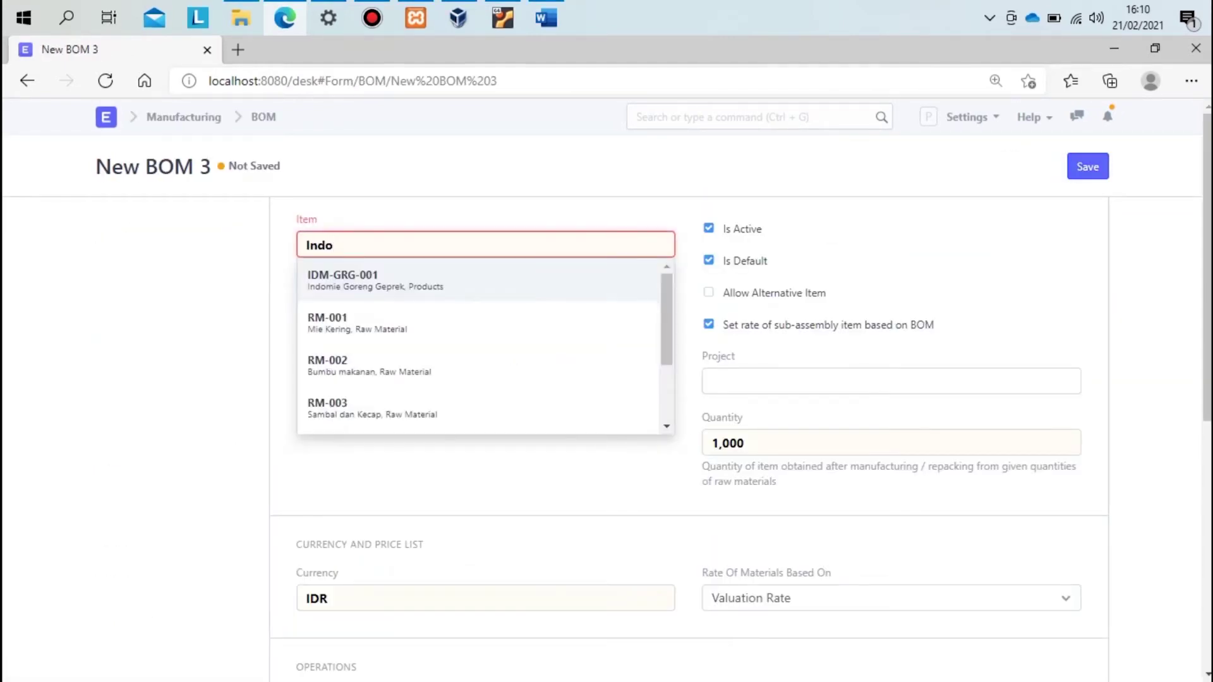
pyautogui.press('BackSpace')
pyautogui.press('Return')
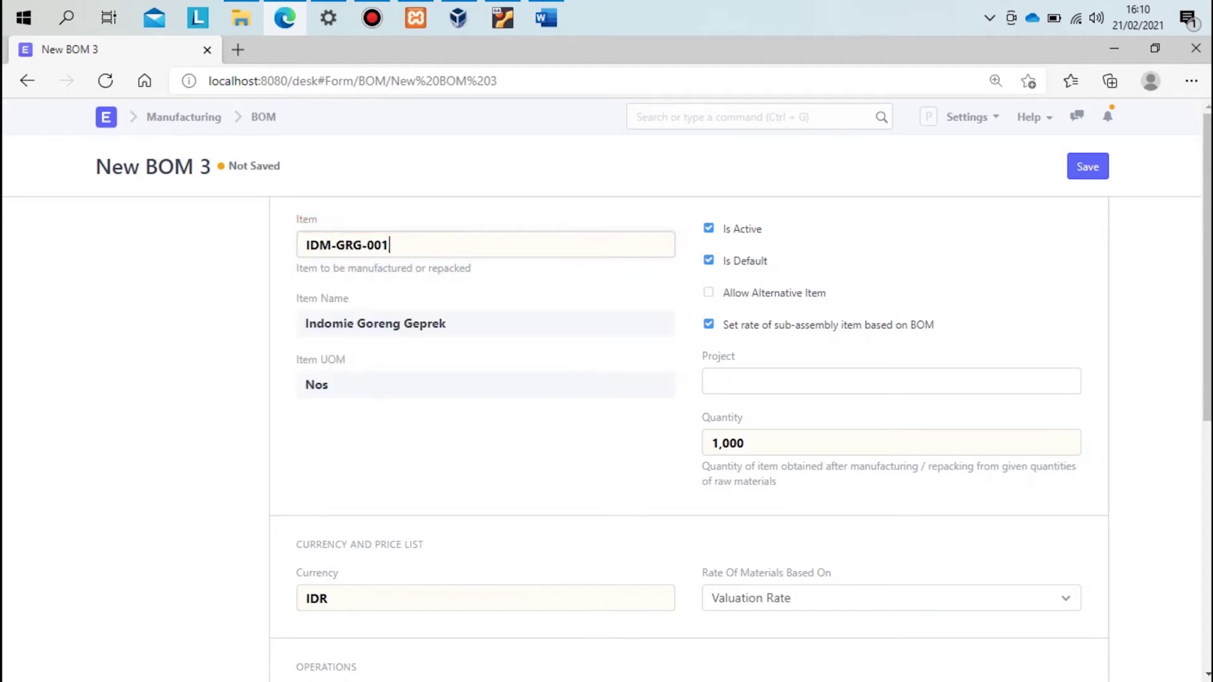
pyautogui.click(891, 443)
# Add RM-001: Mie Kering to the bill's materials with a quantity of 50
pyautogui.scroll(-5, 689, 443)
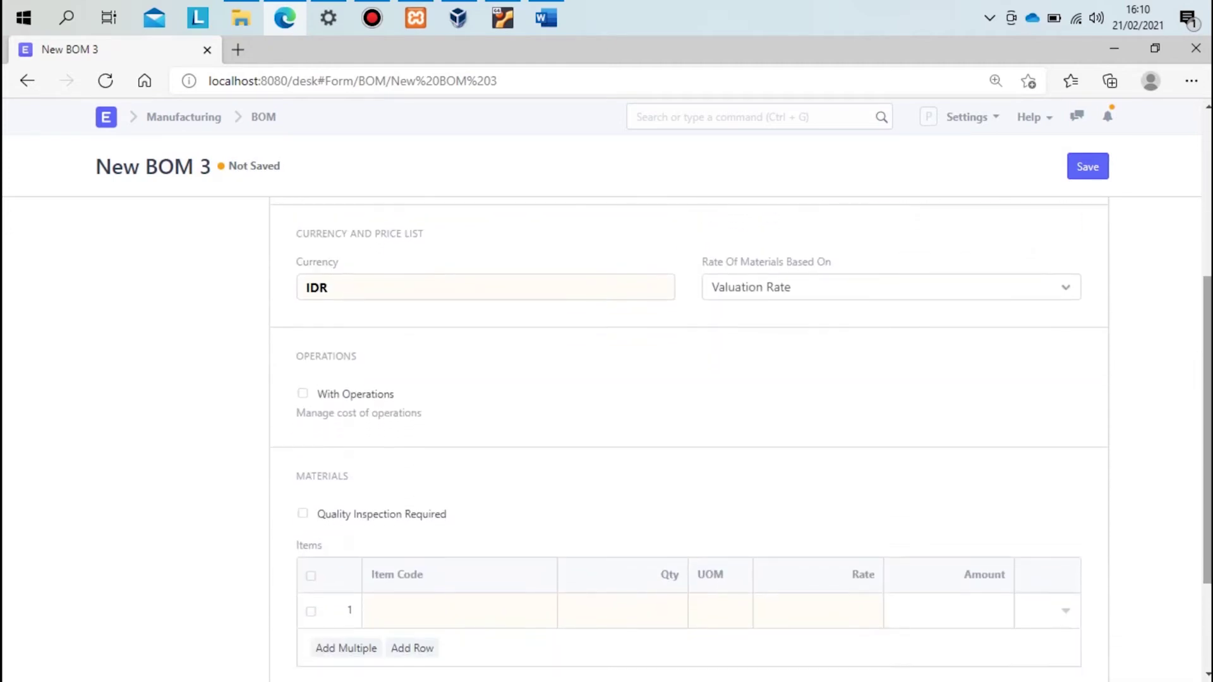
pyautogui.scroll(-2, 688, 442)
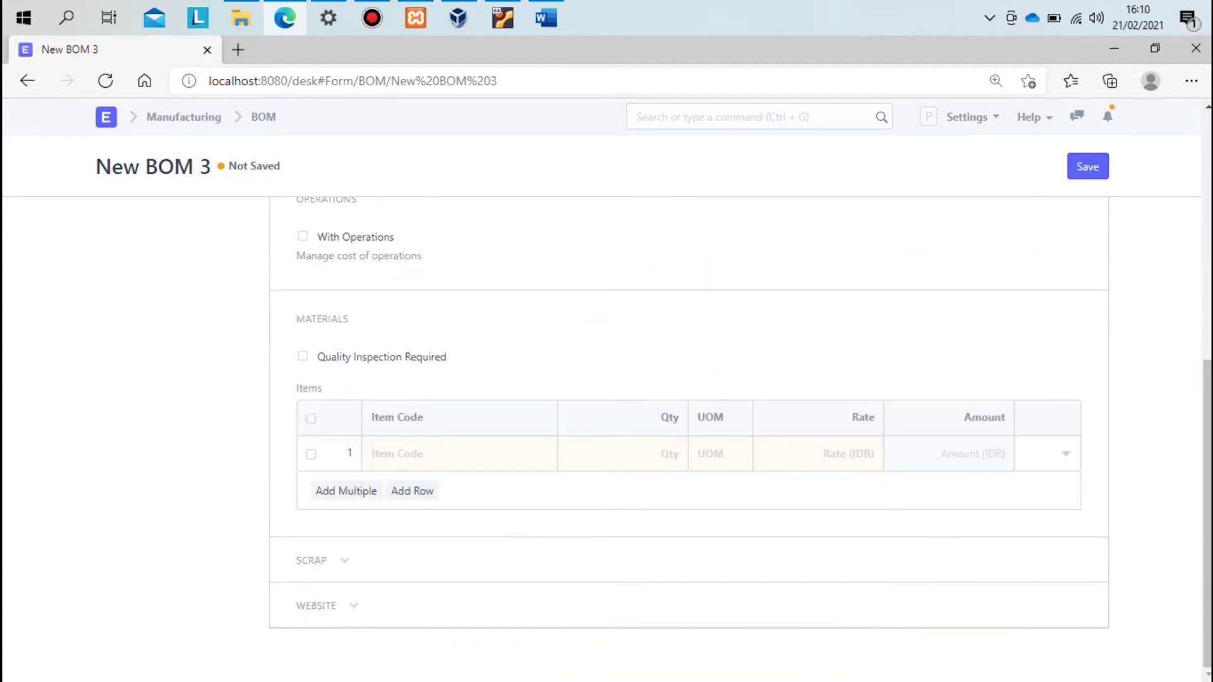
pyautogui.press('Return')
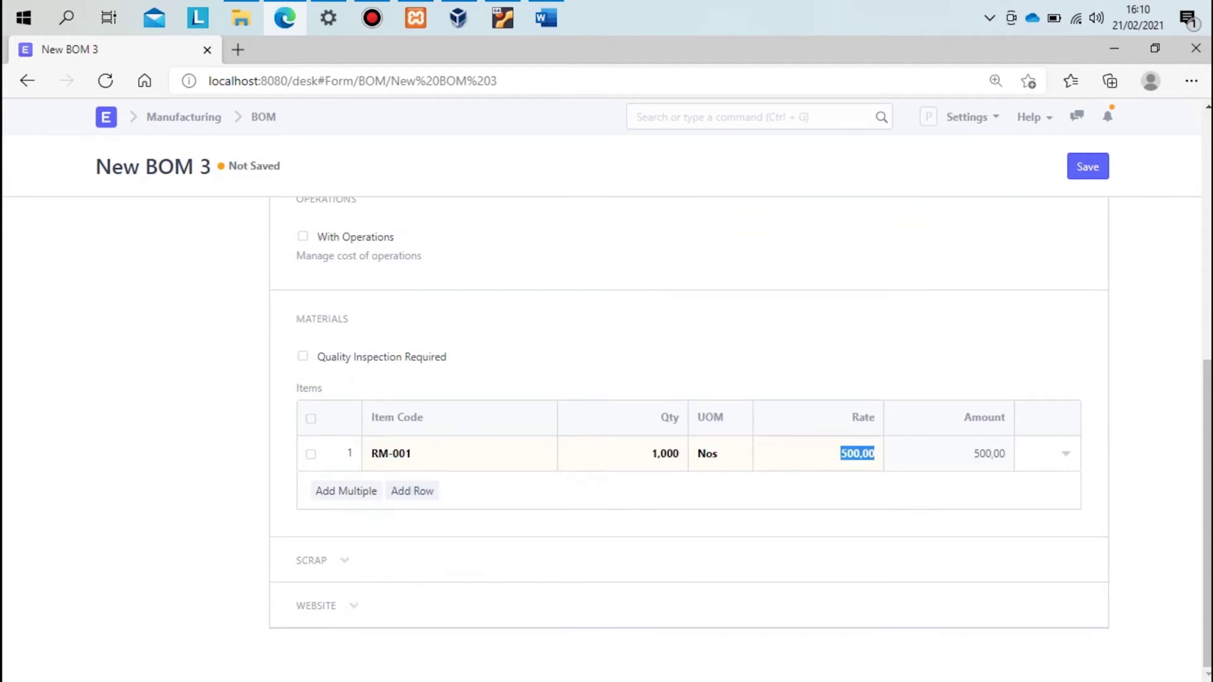
pyautogui.click(666, 453)
pyautogui.write('50')
# Add RM-002: Bumbu makanan, RM-003: Sambal dan Kecap and RM-004: Kemasan to the materials with a quantity of 50 each
pyautogui.click(412, 491)
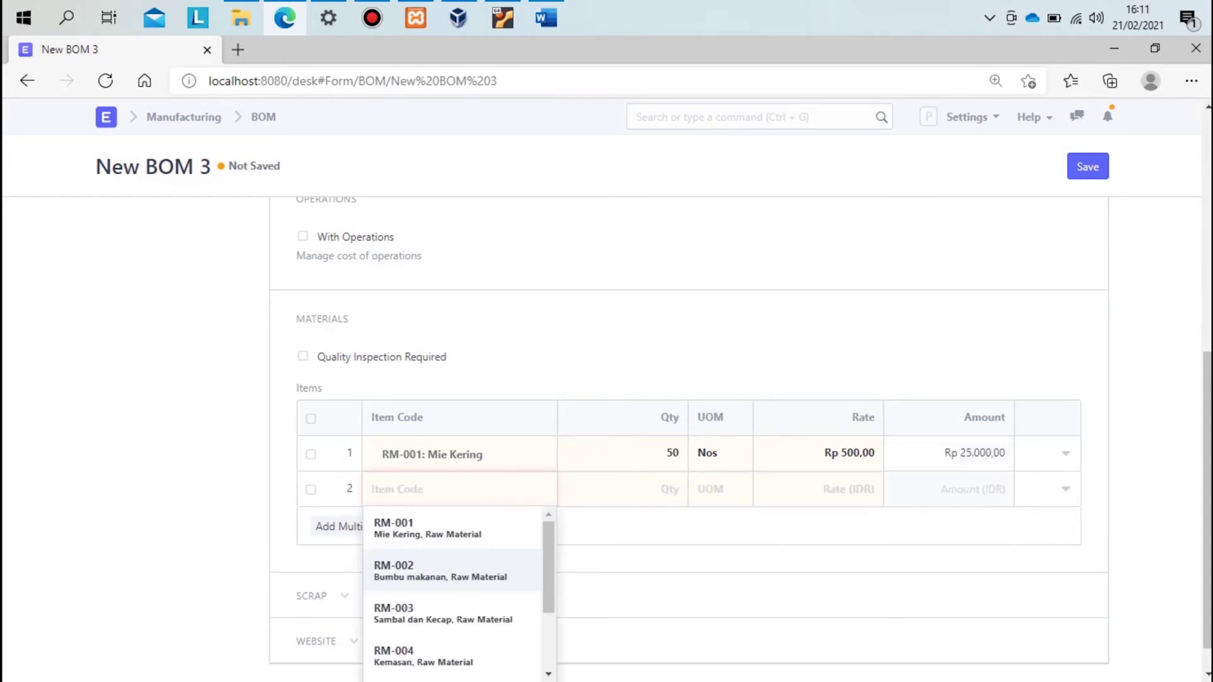
pyautogui.press('Return')
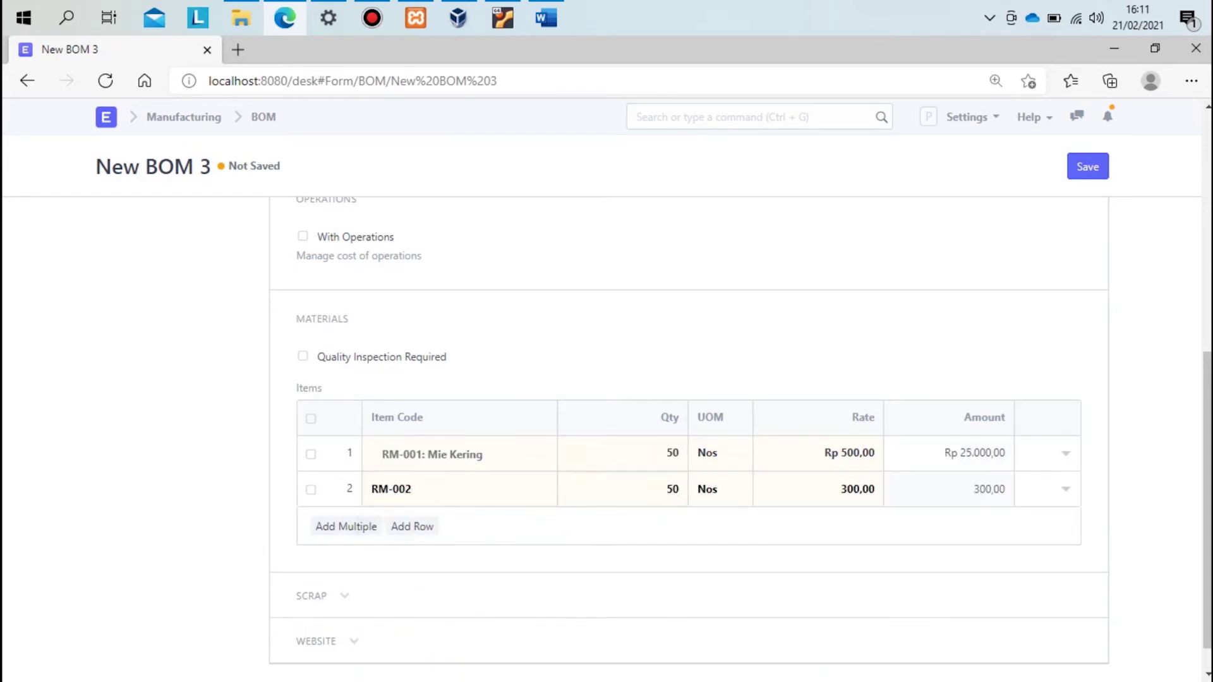
pyautogui.click(412, 527)
pyautogui.press('Return')
pyautogui.click(666, 525)
pyautogui.write('50')
pyautogui.scroll(-1, 411, 489)
pyautogui.click(412, 489)
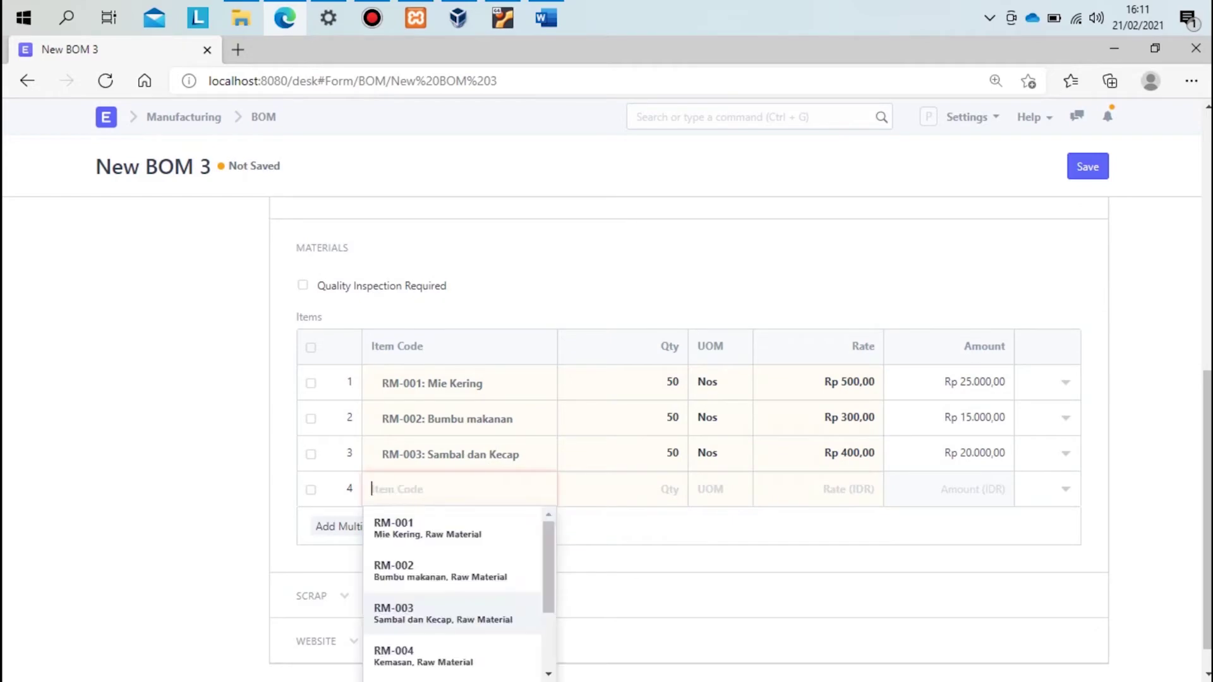
# Save the bill of materials and submit it permanently
pyautogui.click(1088, 166)
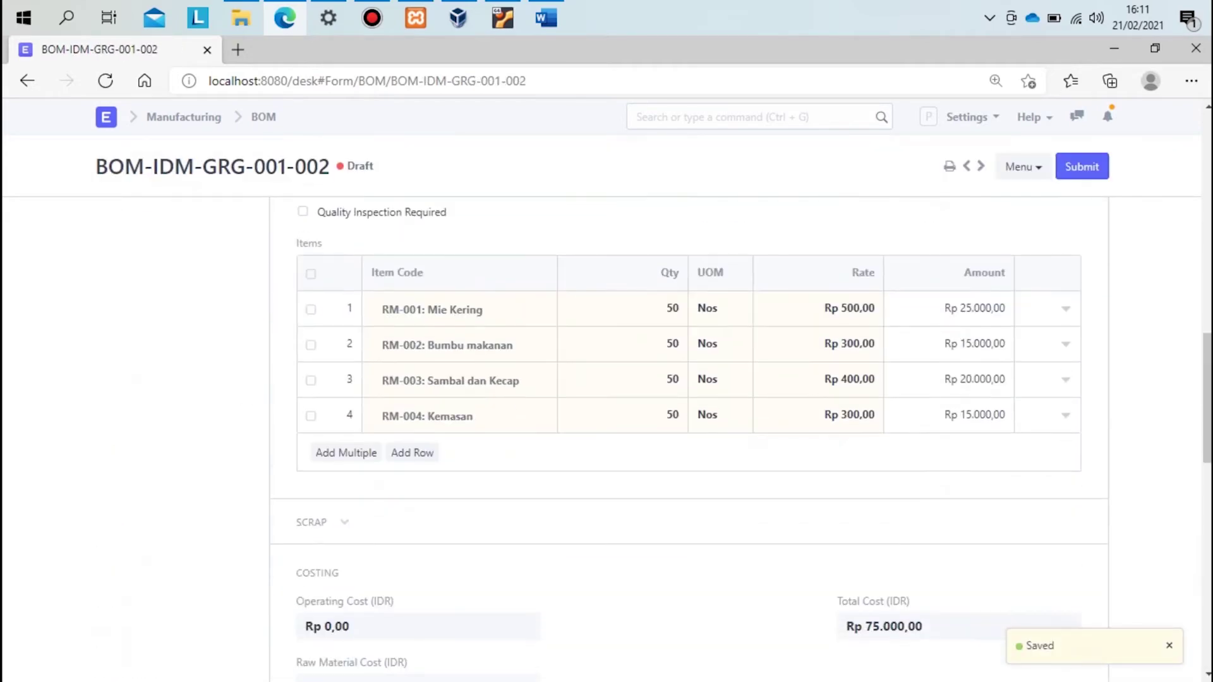
pyautogui.click(1082, 166)
pyautogui.click(829, 148)
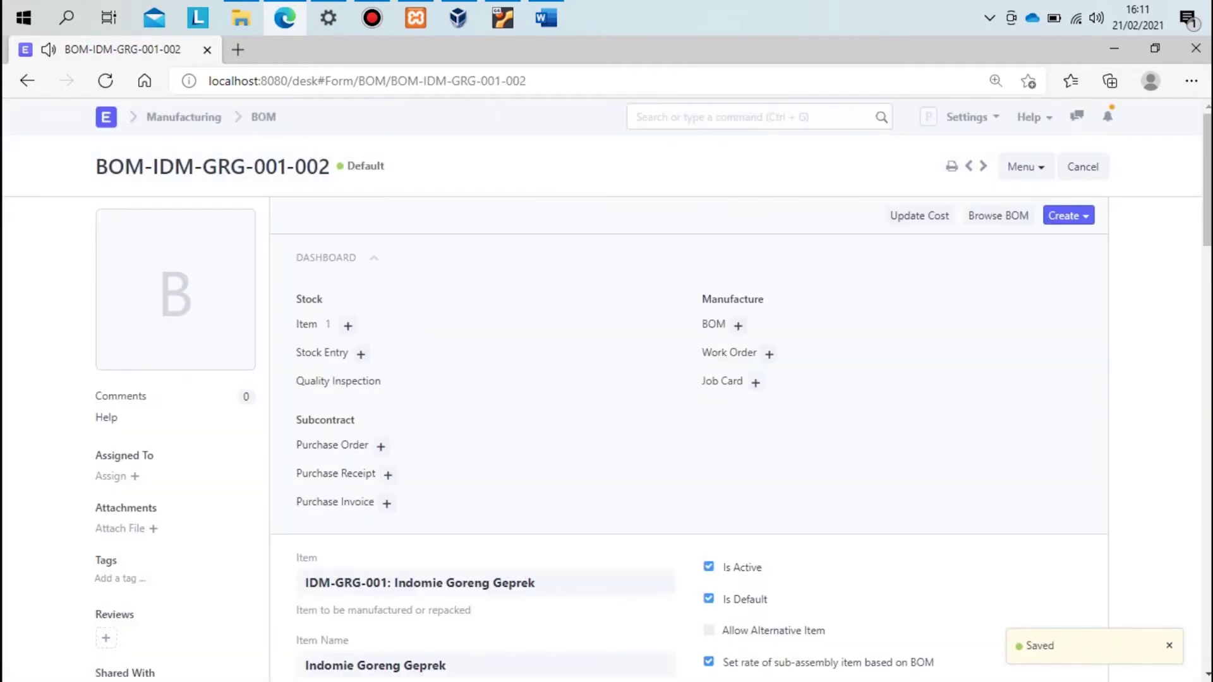
# Search for the Workstation list and create a workstation named Area Produksi Mie
pyautogui.hotkey('ctrl', 'g')
pyautogui.write('workst')
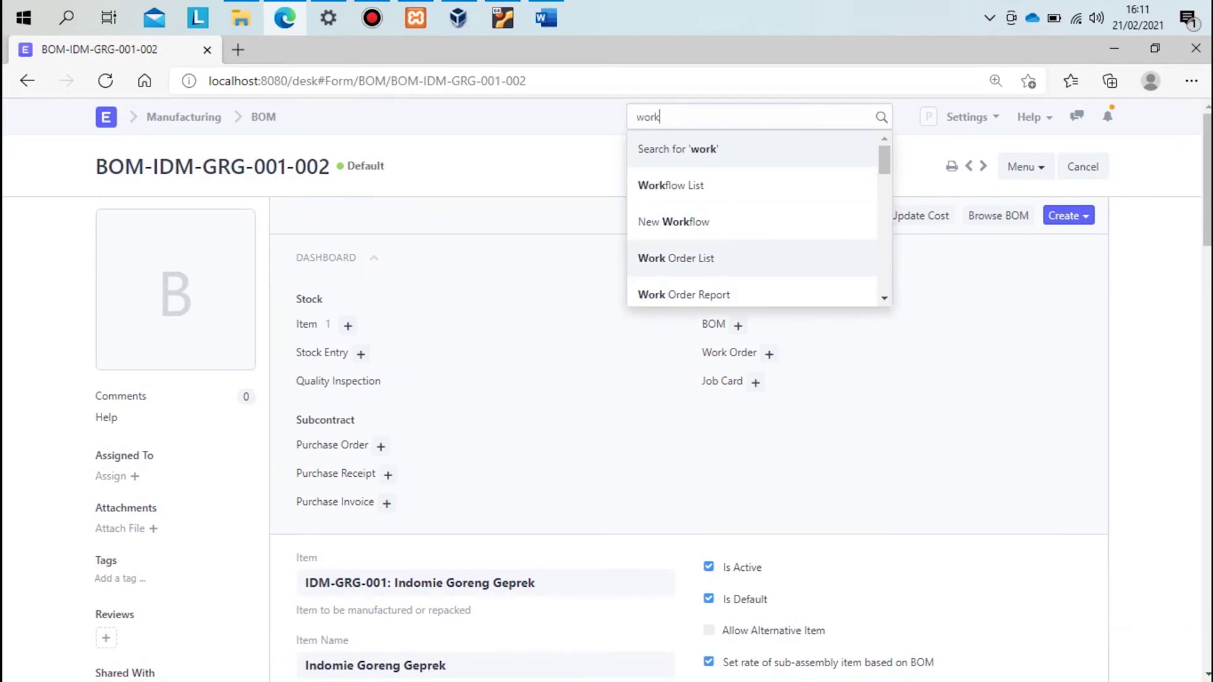
pyautogui.press('Up')
pyautogui.press('Up')
pyautogui.press('Return')
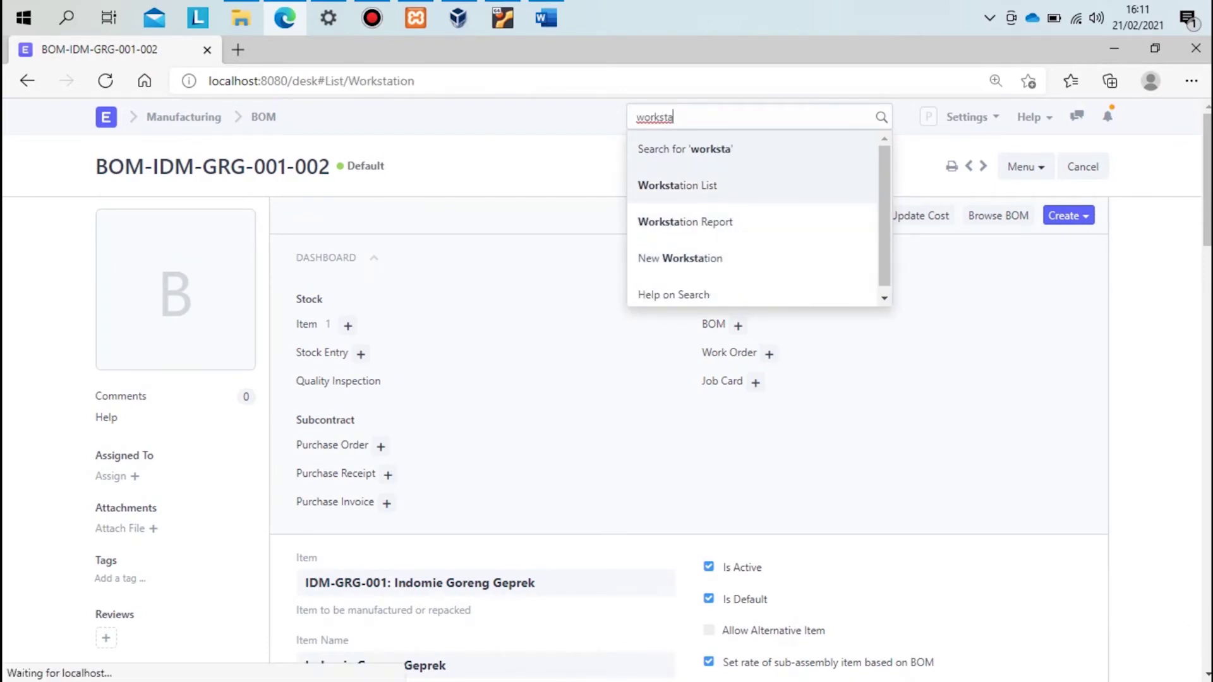
pyautogui.click(1088, 167)
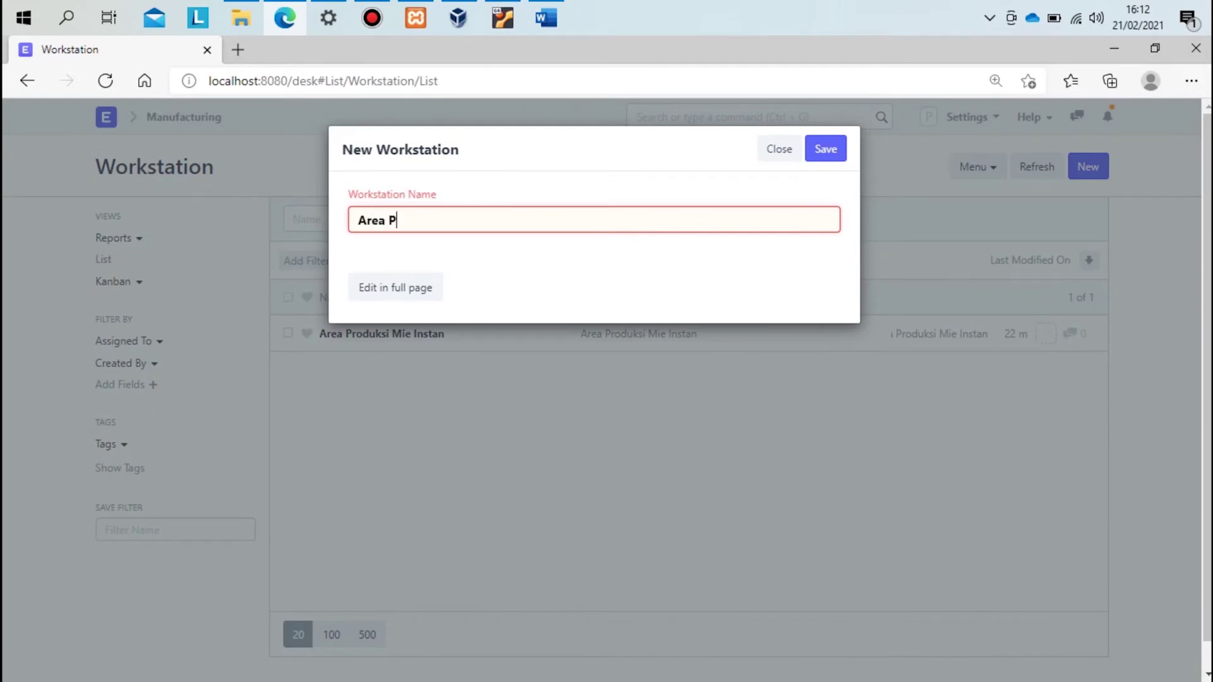
pyautogui.click(779, 149)
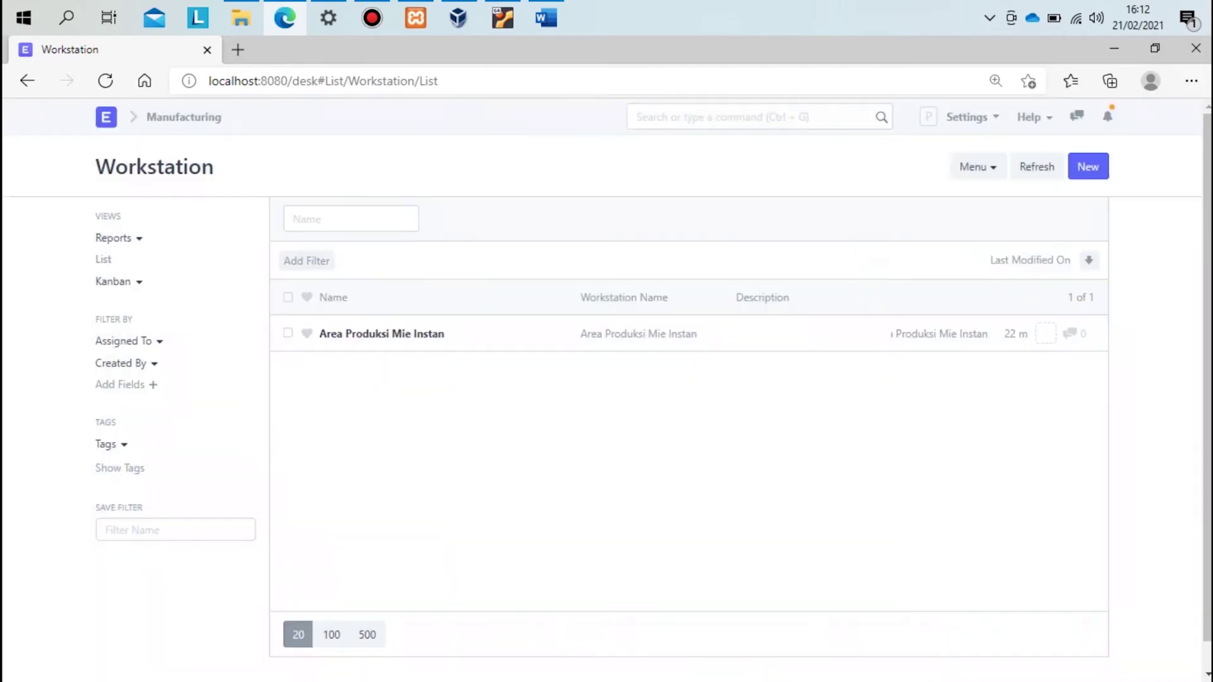
# Search for "operat" and open the Operation list
pyautogui.hotkey('ctrl', 'g')
pyautogui.write('operat')
pyautogui.press('Down')
pyautogui.press('Down')
pyautogui.press('Down')
pyautogui.press('Return')
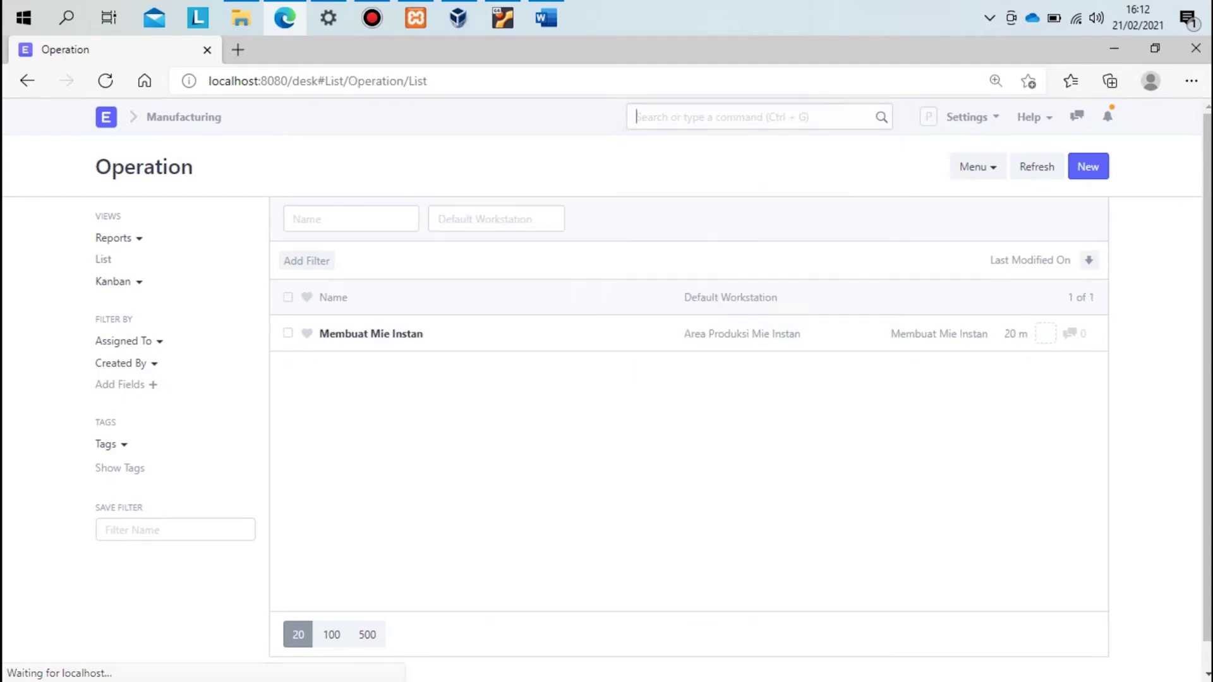
# Start a new operation named Produksi Mie and open its full-page form
pyautogui.click(1088, 166)
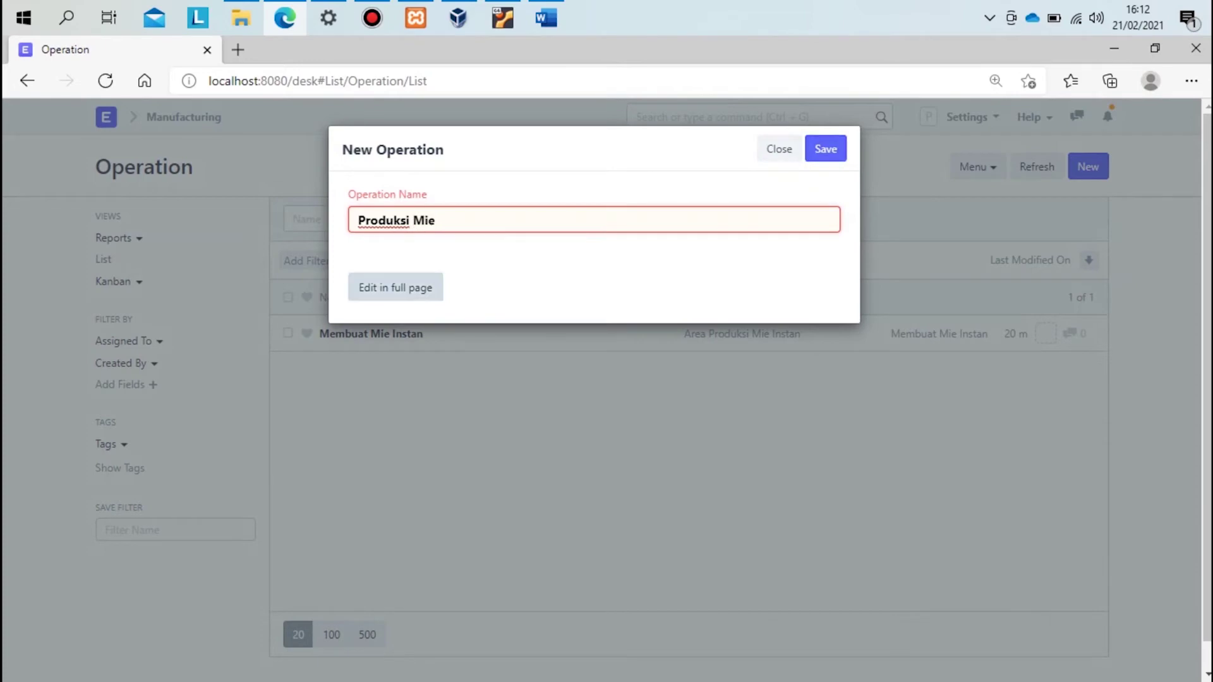
pyautogui.hotkey('ctrl', 'a')
pyautogui.press('BackSpace')
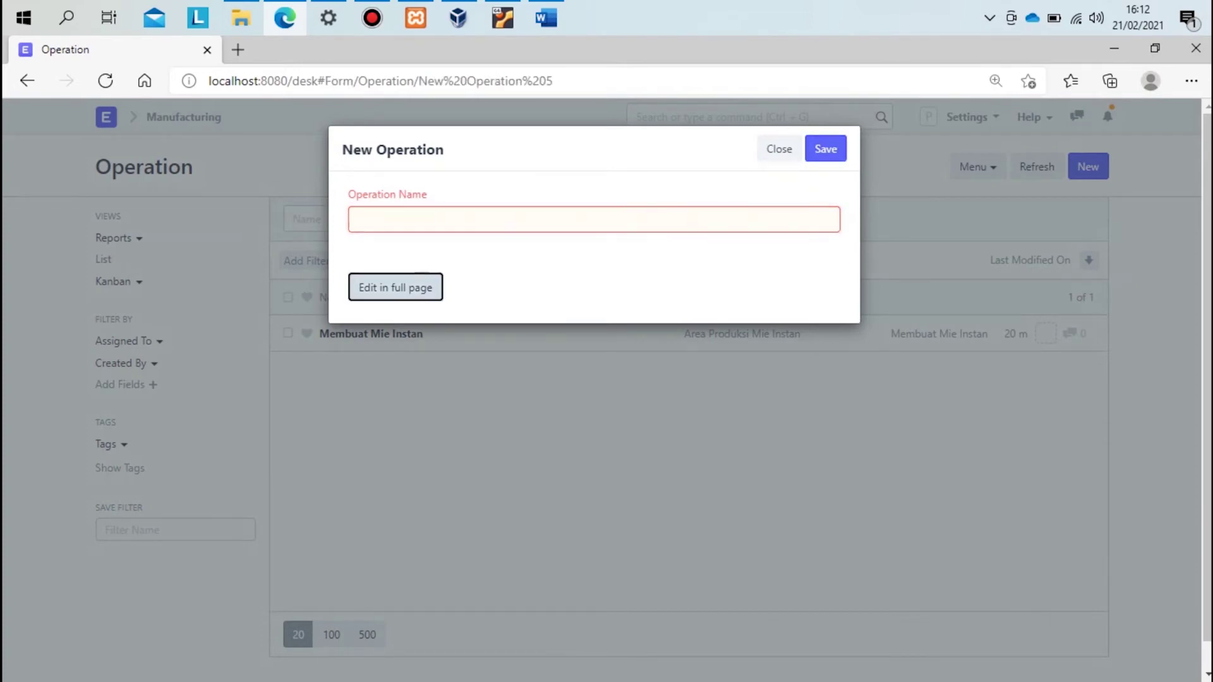
pyautogui.click(395, 287)
# Set the operation's default workstation to Area Produksi Mie
pyautogui.click(405, 306)
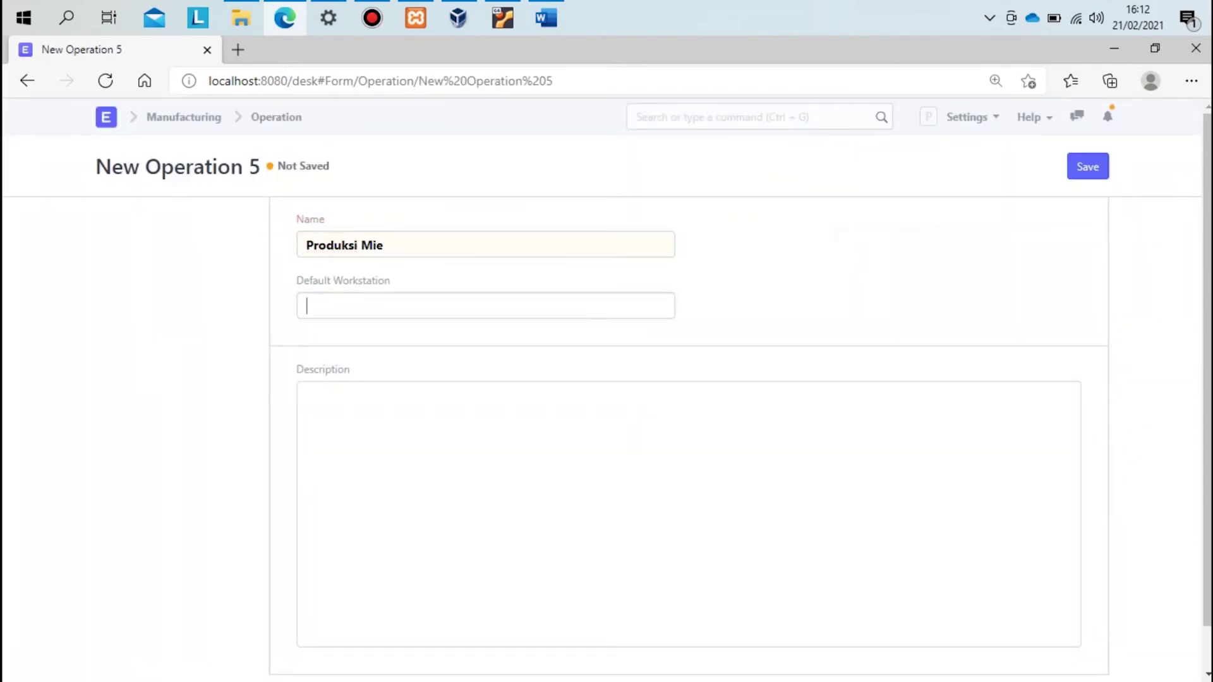
pyautogui.press('Return')
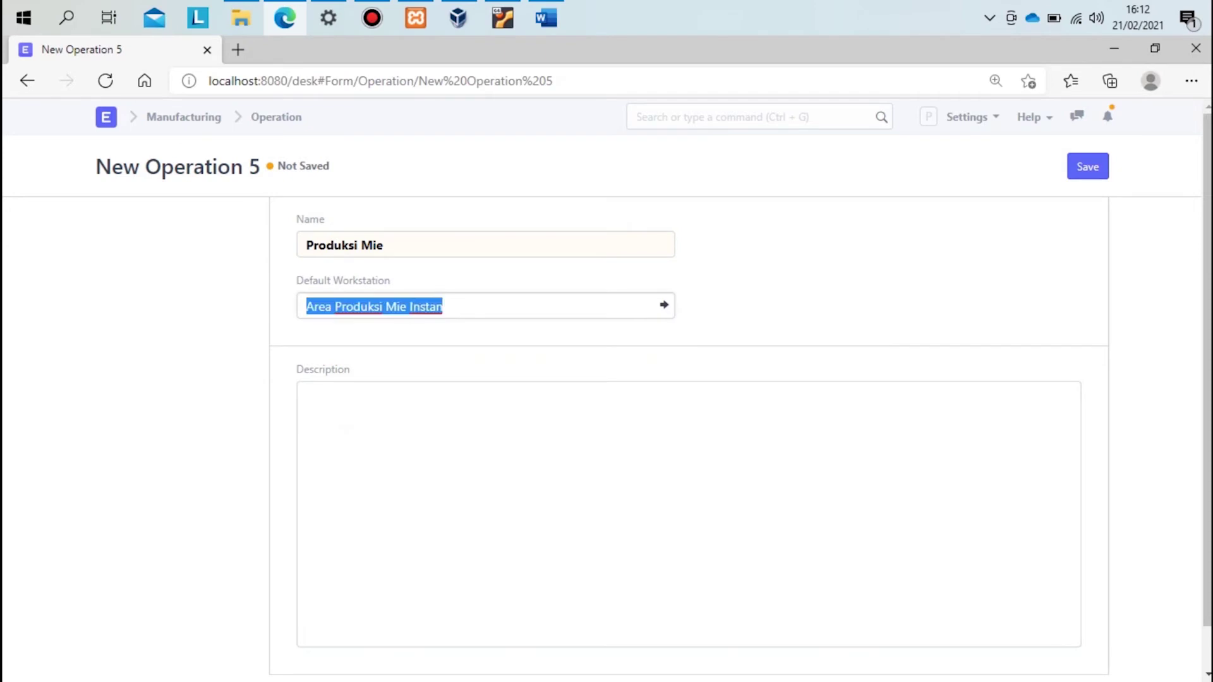
pyautogui.hotkey('ctrl', 'a')
pyautogui.press('BackSpace')
pyautogui.press('Down')
pyautogui.press('Return')
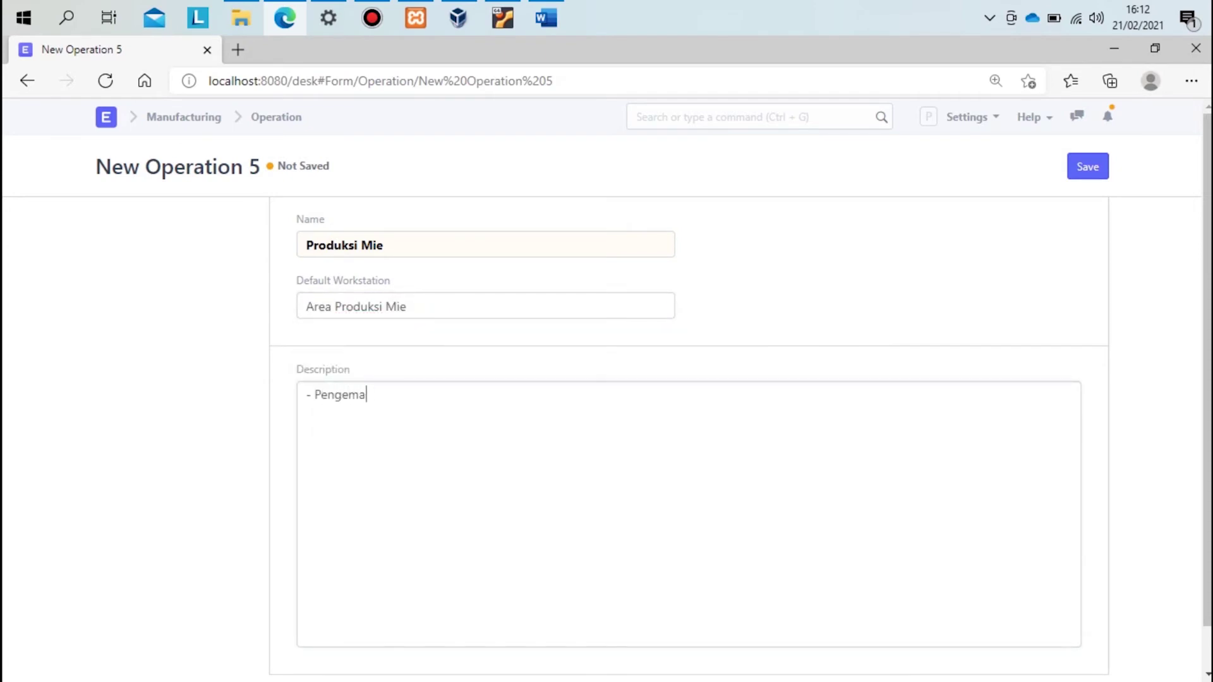
# Describe the operation with the lines Pengemasan Bumbu, Pengemasan Saos kecap, Pengemasan Mie and Pengemasan Final, and save it
pyautogui.hotkey('ctrl', 'a')
pyautogui.press('Right')
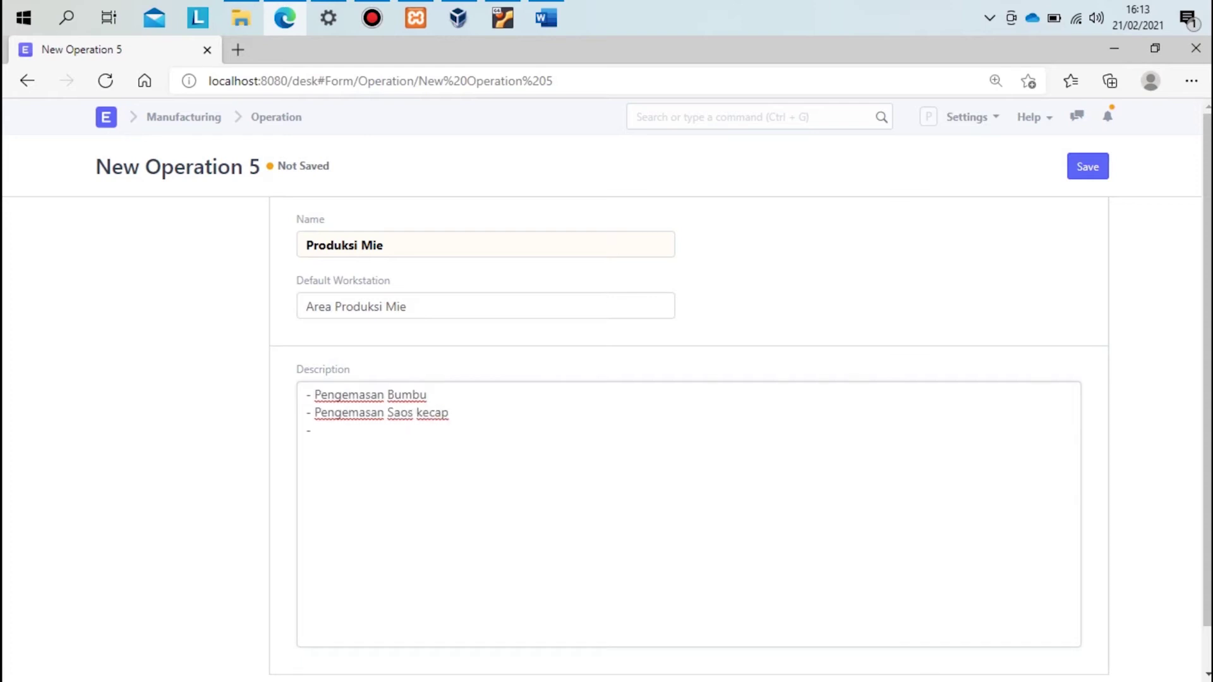
pyautogui.write('Pengemasan Mie')
pyautogui.press('Return')
pyautogui.write('- Pengemasan Final')
pyautogui.hotkey('ctrl', 's')
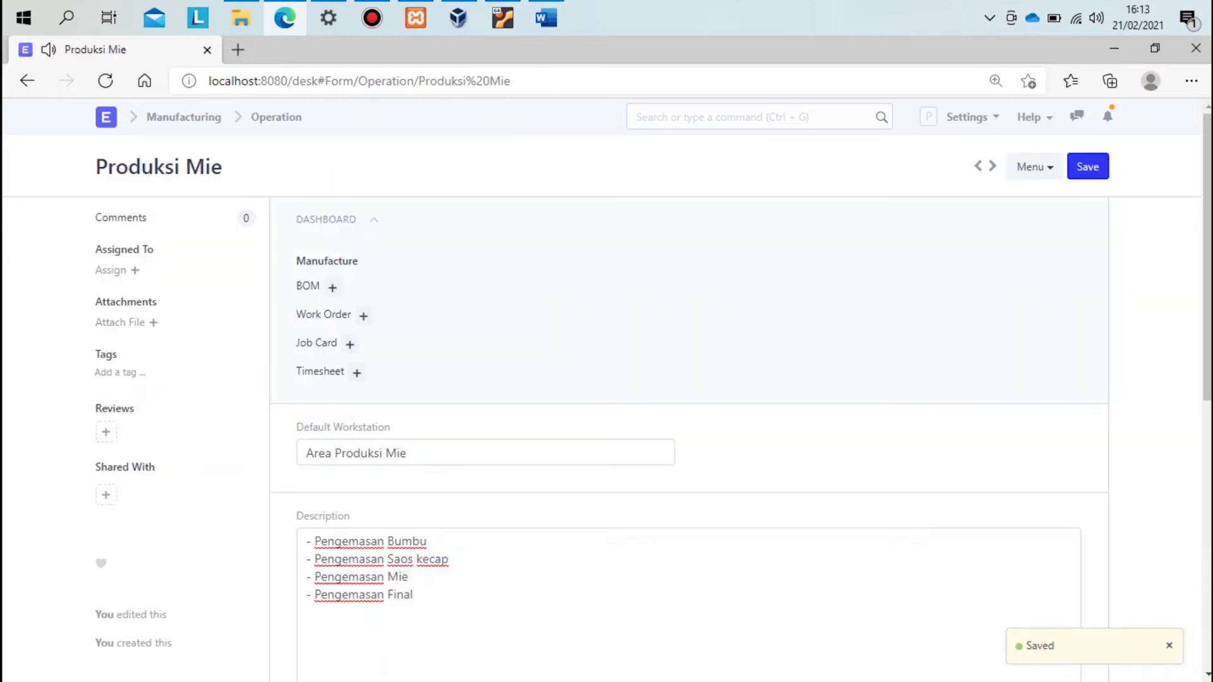
# Search for "produ" and start a new production plan
pyautogui.hotkey('ctrl', 'g')
pyautogui.write('produ')
pyautogui.press('Up')
pyautogui.press('Up')
pyautogui.press('Up')
pyautogui.press('Up')
pyautogui.press('Up')
pyautogui.press('Up')
pyautogui.press('Down')
pyautogui.press('Return')
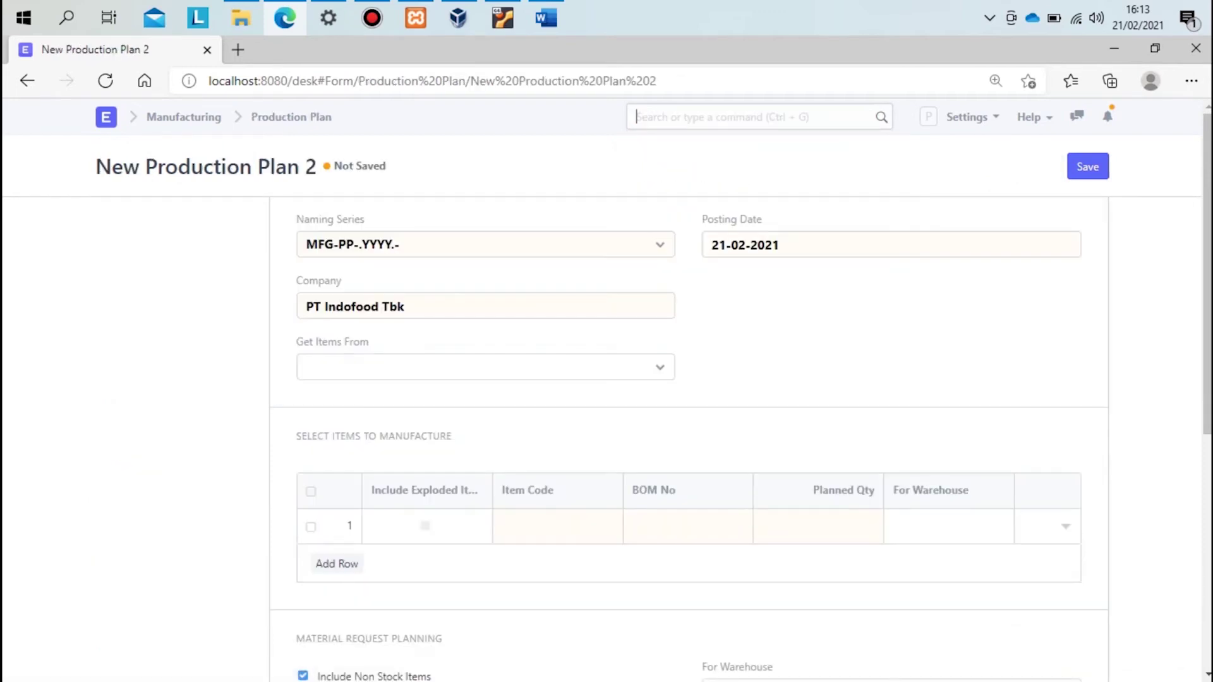
# Plan the manufacture of IDM-GRG-001 with a planned quantity of 50 for the warehouse Finished Goods - PIT
pyautogui.moveTo(1207, 274); pyautogui.dragTo(1207, 315)
pyautogui.click(486, 323)
pyautogui.press('Escape')
pyautogui.click(557, 451)
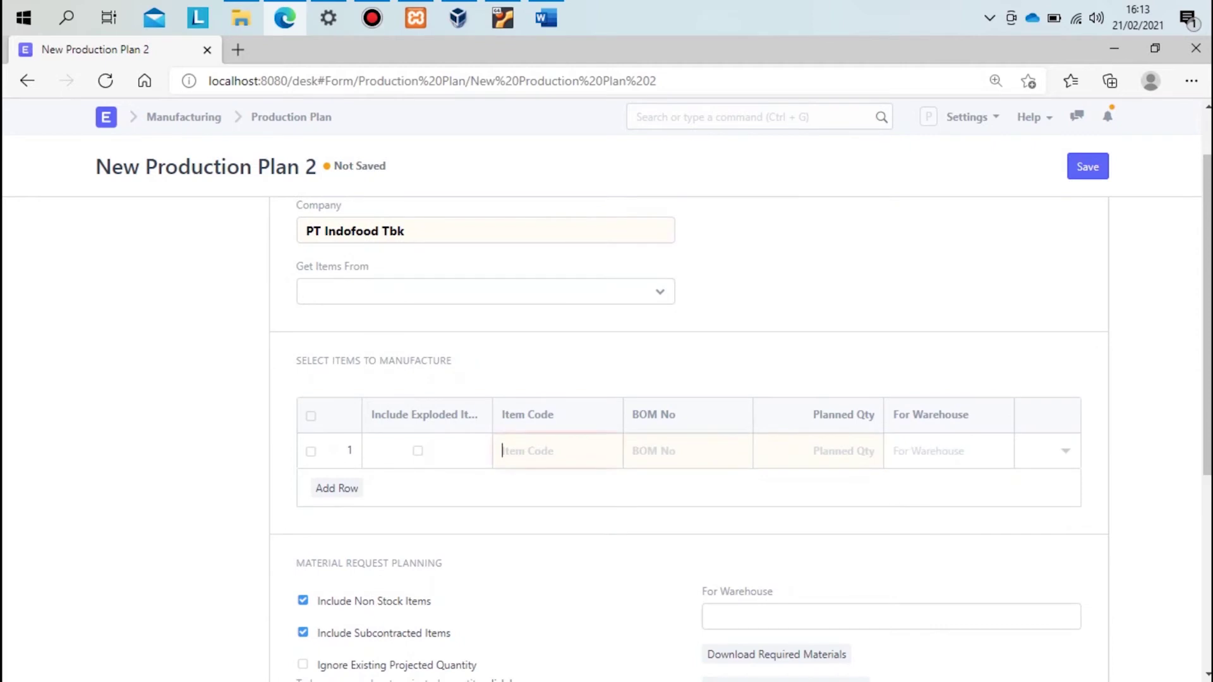
pyautogui.press('Return')
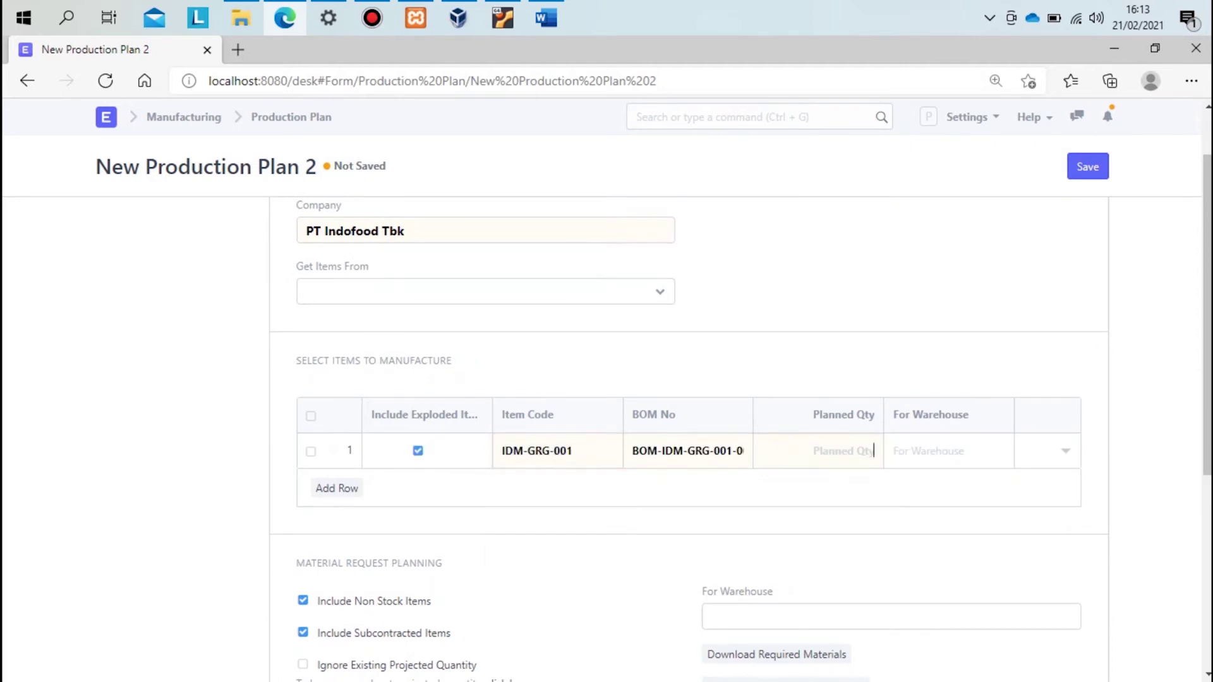
pyautogui.write('50,000')
pyautogui.press('Tab')
pyautogui.press('Down')
pyautogui.press('Return')
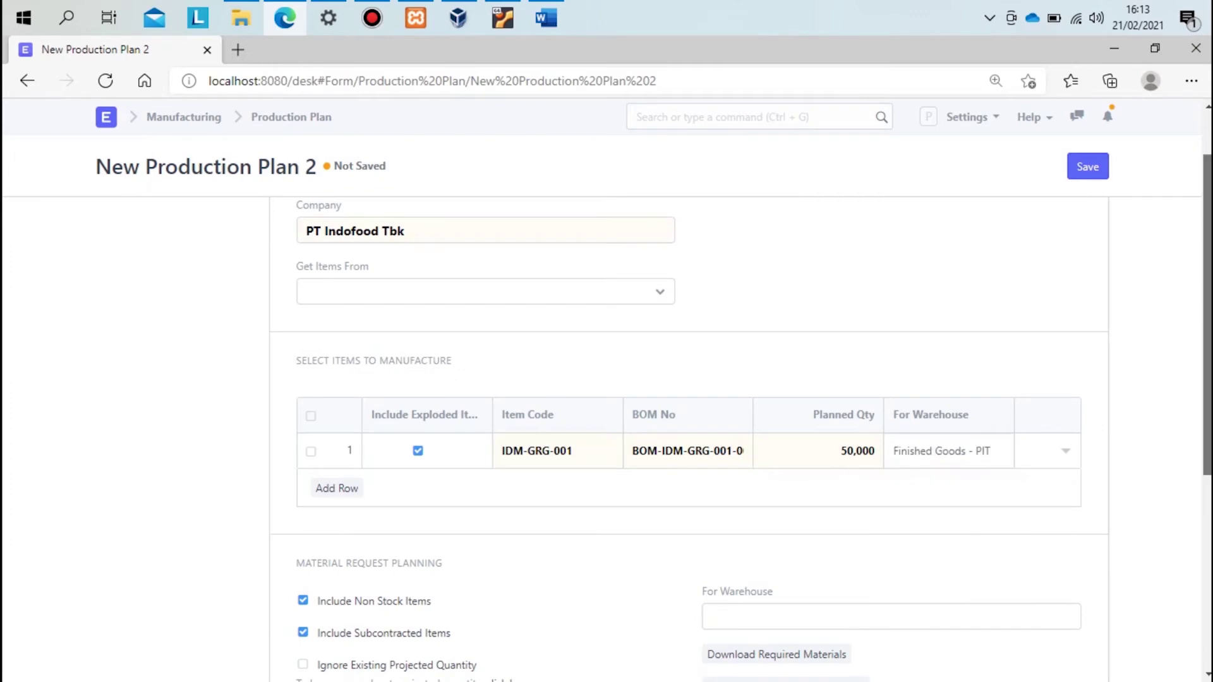
# Save the production plan and submit it permanently
pyautogui.hotkey('ctrl', 's')
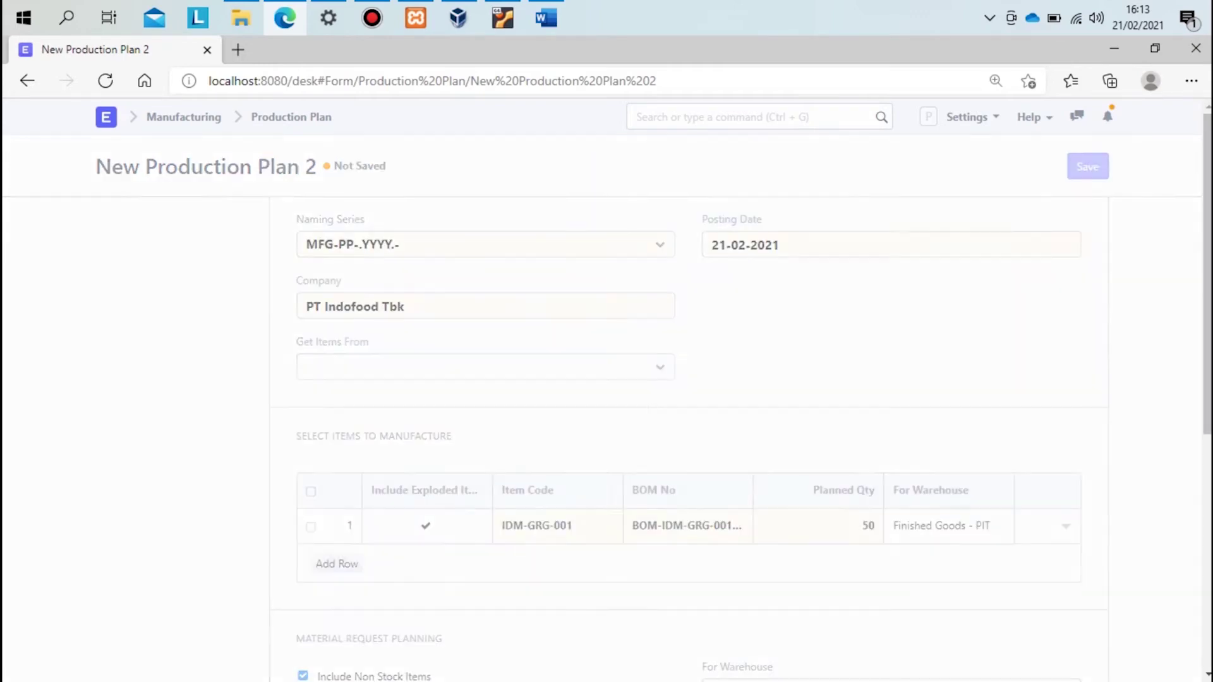
pyautogui.scroll(-5, 688, 442)
pyautogui.scroll(5, 689, 442)
pyautogui.click(1081, 167)
pyautogui.click(830, 149)
# Create a work order from the submitted production plan and open it
pyautogui.click(1068, 216)
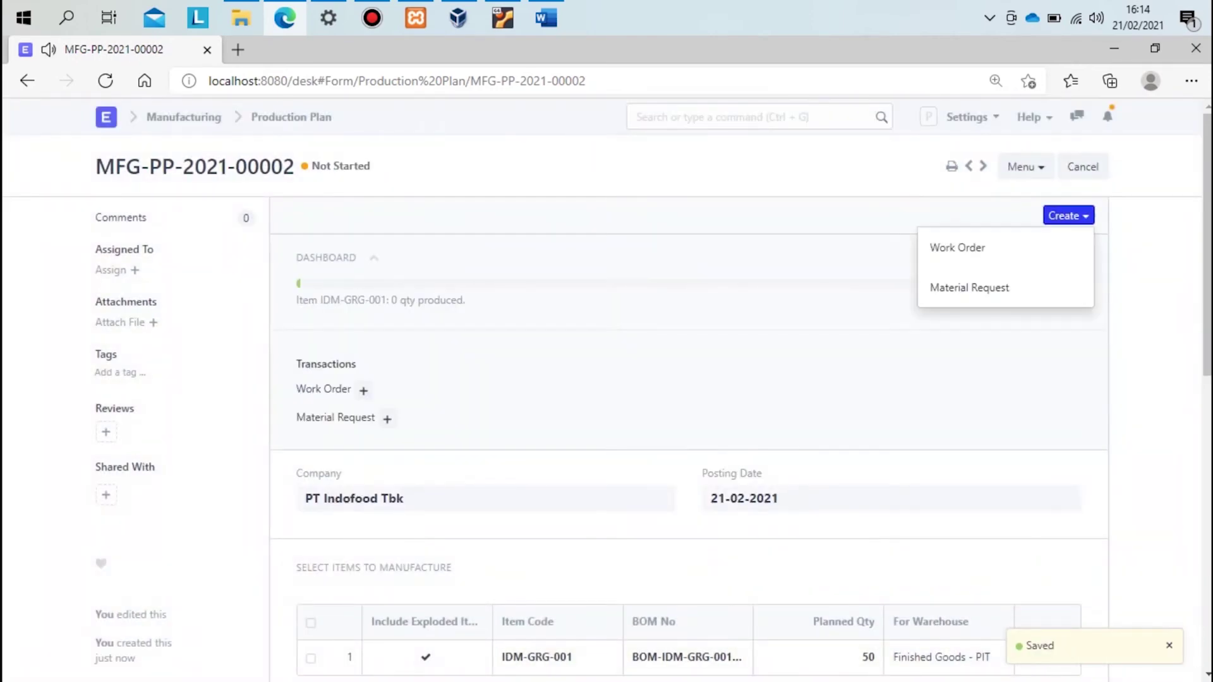
pyautogui.click(958, 247)
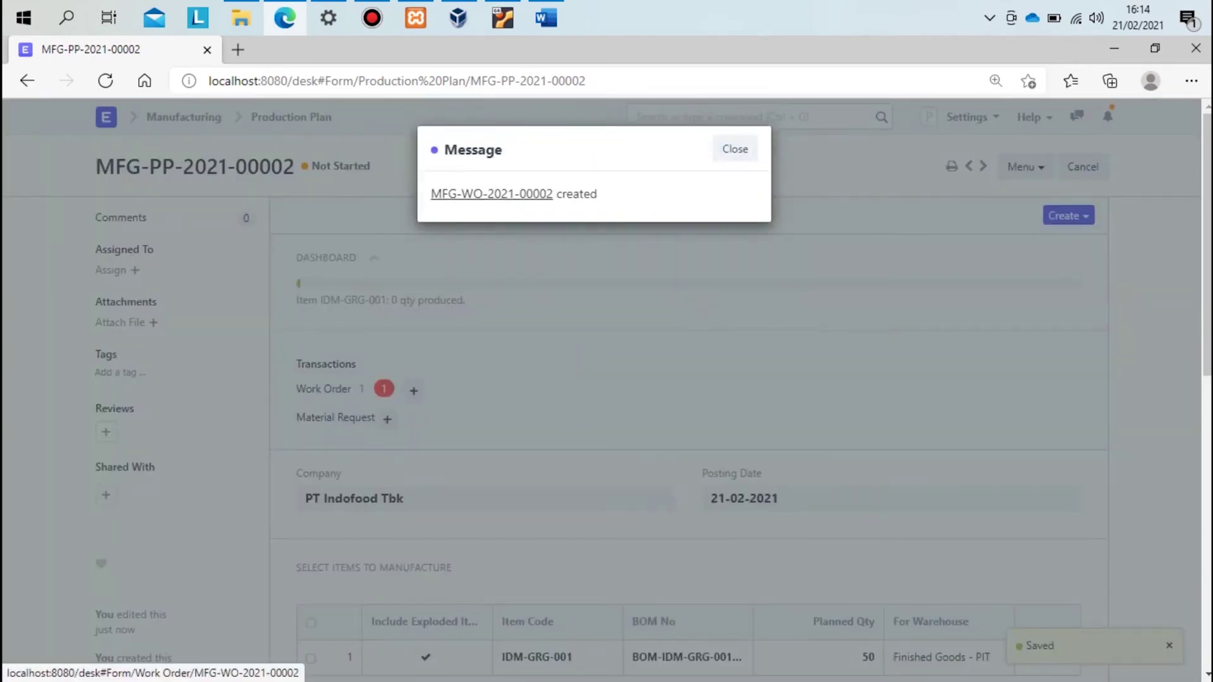
pyautogui.click(492, 194)
# Set the work order's work-in-progress warehouse to Work In Progress - PIT
pyautogui.scroll(-3, 492, 379)
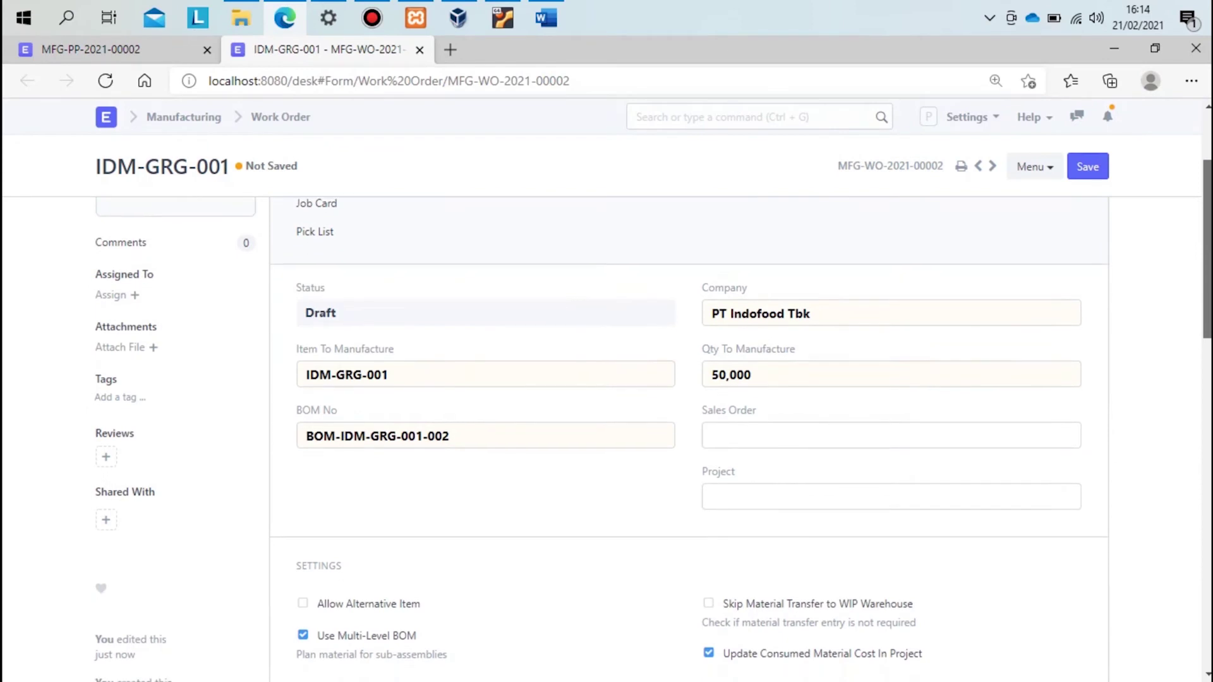
pyautogui.scroll(-6, 485, 436)
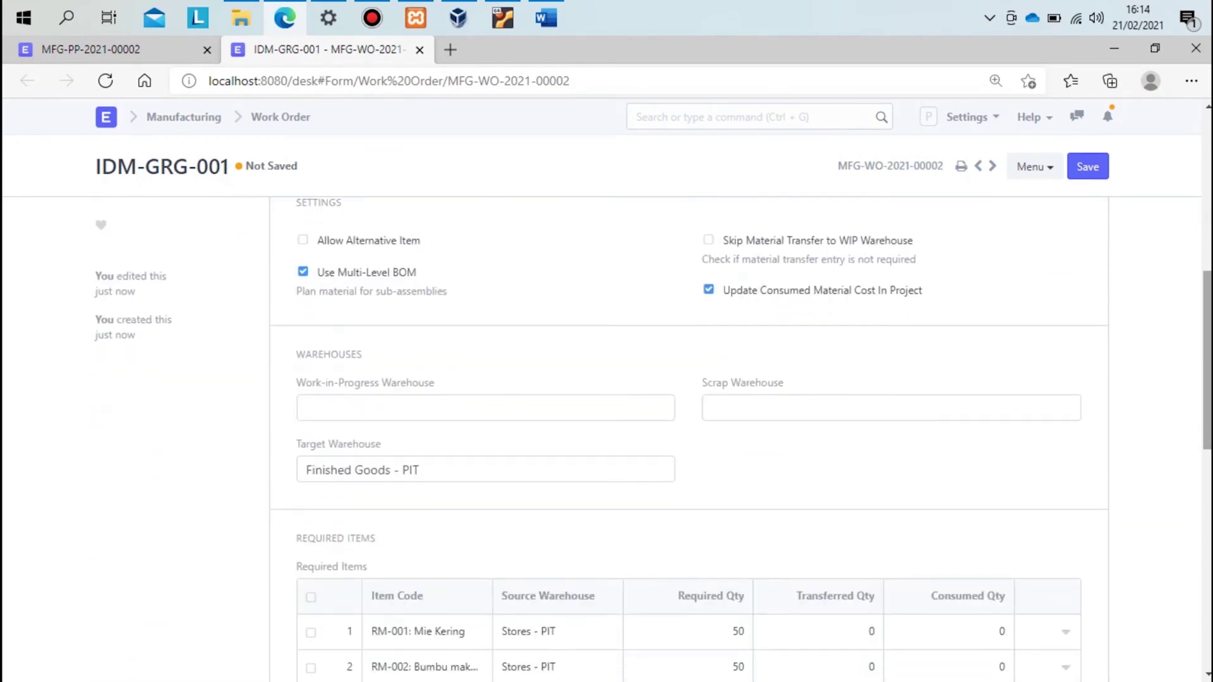
pyautogui.click(404, 316)
pyautogui.write('work')
pyautogui.press('Return')
# Save the work order and submit it
pyautogui.scroll(-3, 689, 436)
pyautogui.scroll(-2, 688, 436)
pyautogui.hotkey('ctrl', 's')
pyautogui.scroll(-3, 653, 436)
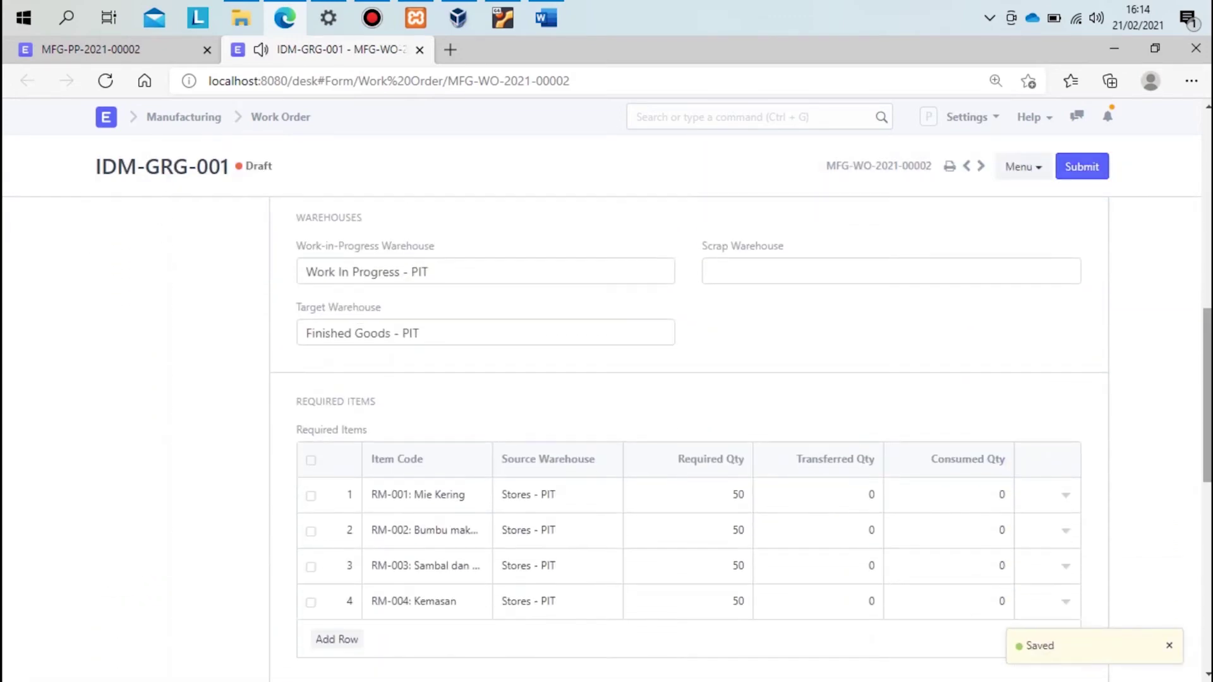
pyautogui.hotkey('ctrl', 's')
pyautogui.hotkey('ctrl', 's')
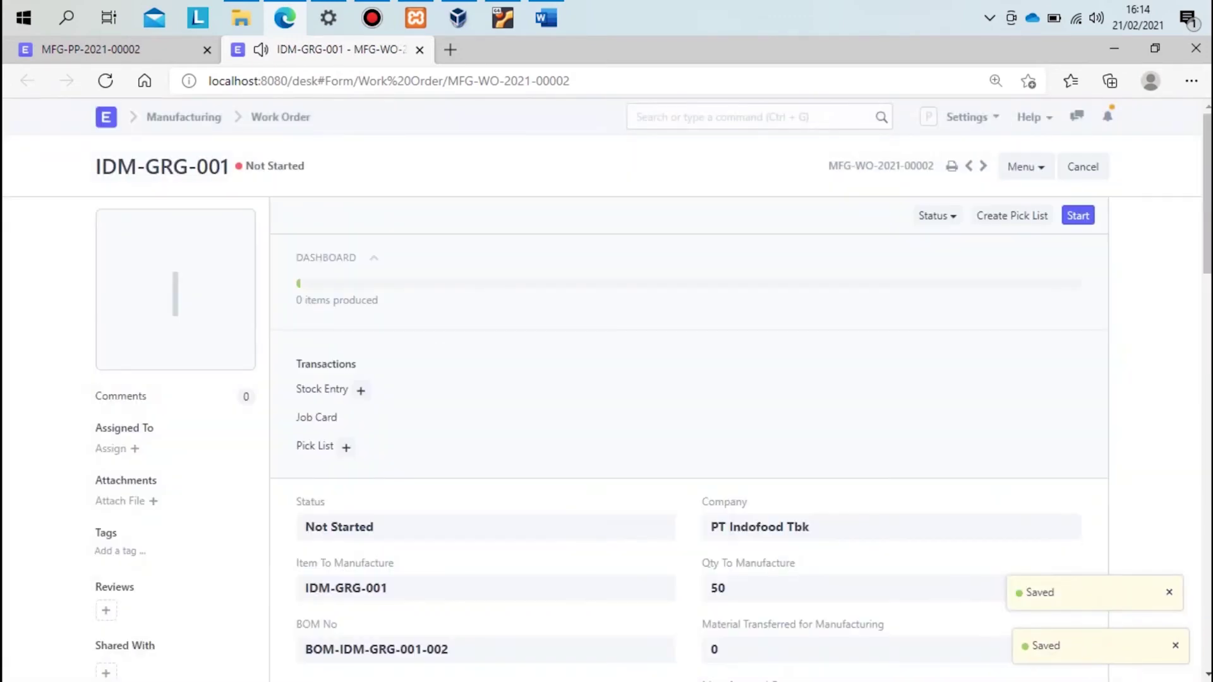
# Start the work order with a material transfer for a quantity of 50, and save the resulting stock entry
pyautogui.click(1078, 216)
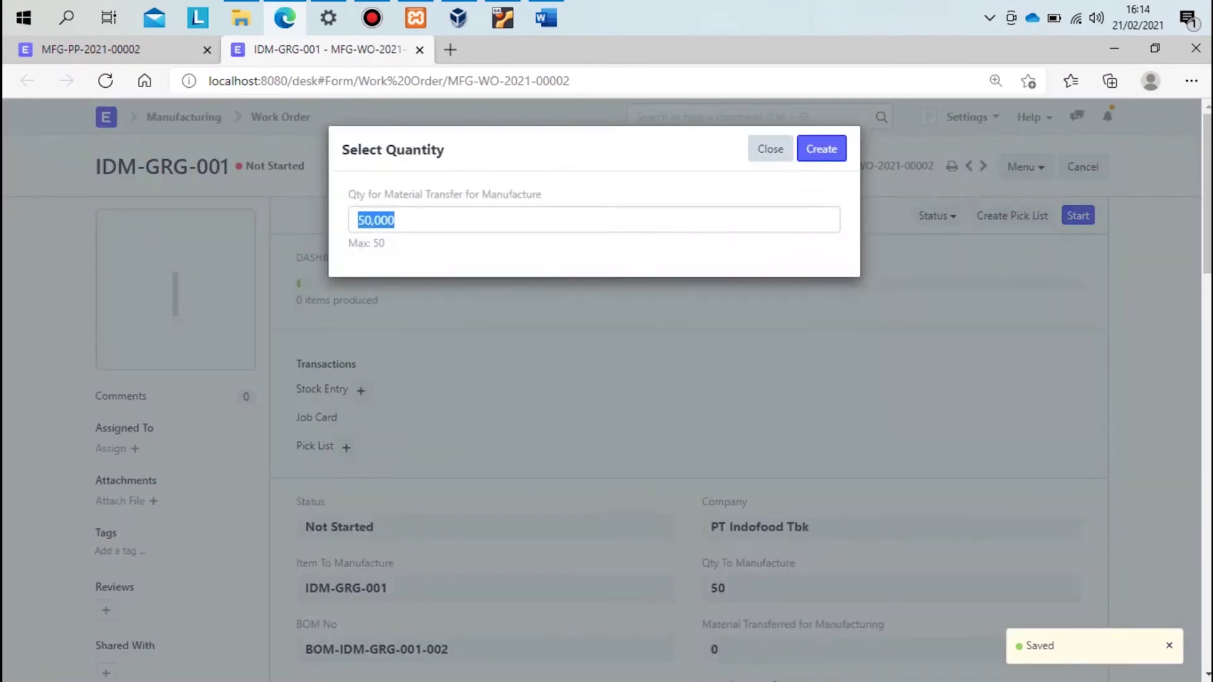
pyautogui.click(821, 149)
pyautogui.moveTo(1208, 184); pyautogui.dragTo(1208, 227)
pyautogui.click(1088, 166)
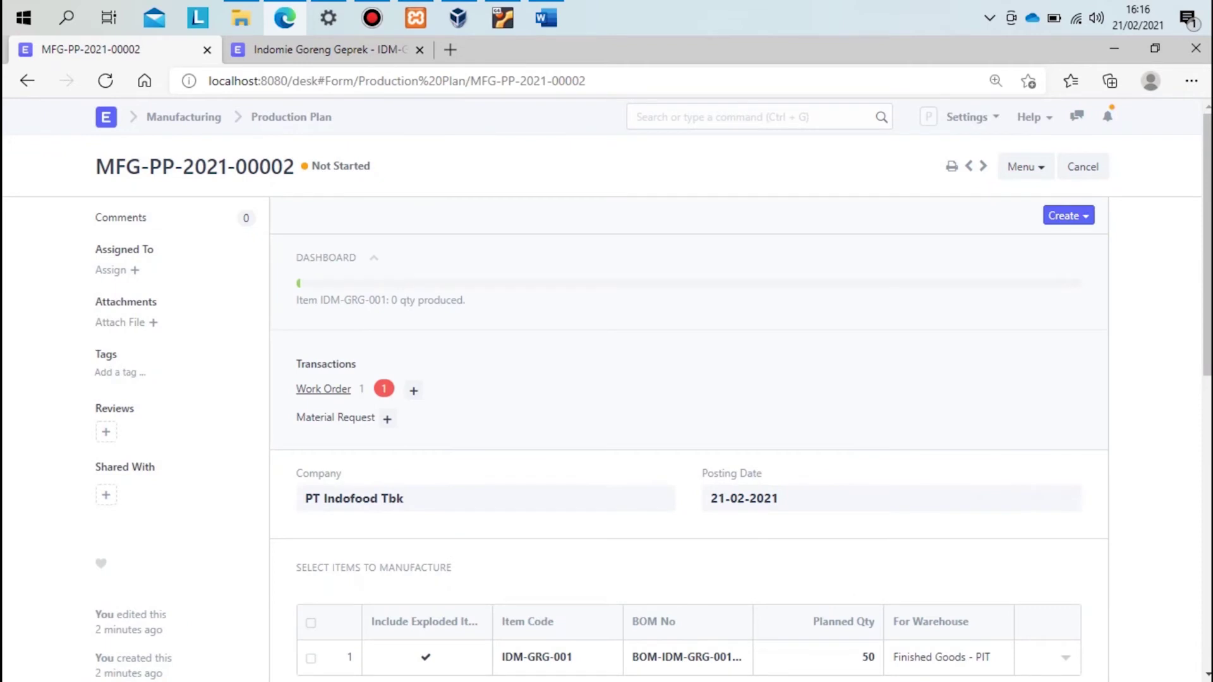
# Open the work order linked to the production plan, finish it for a quantity of 50, and save the manufacture stock entry
pyautogui.click(323, 388)
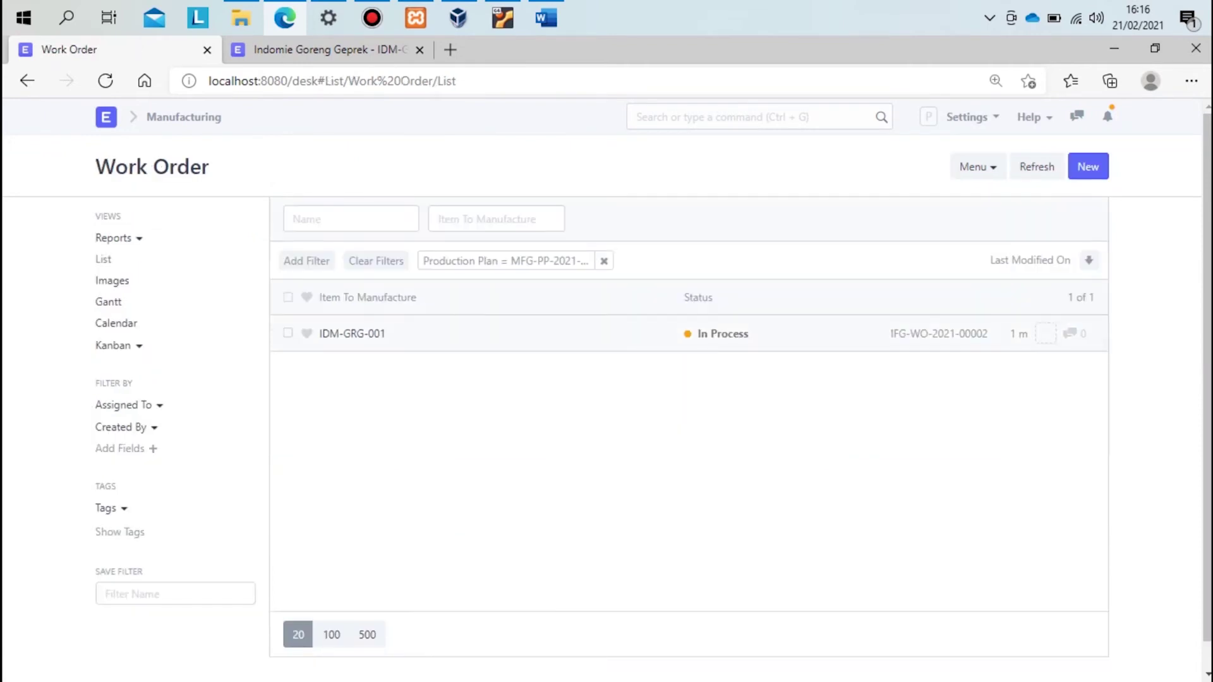
pyautogui.click(352, 333)
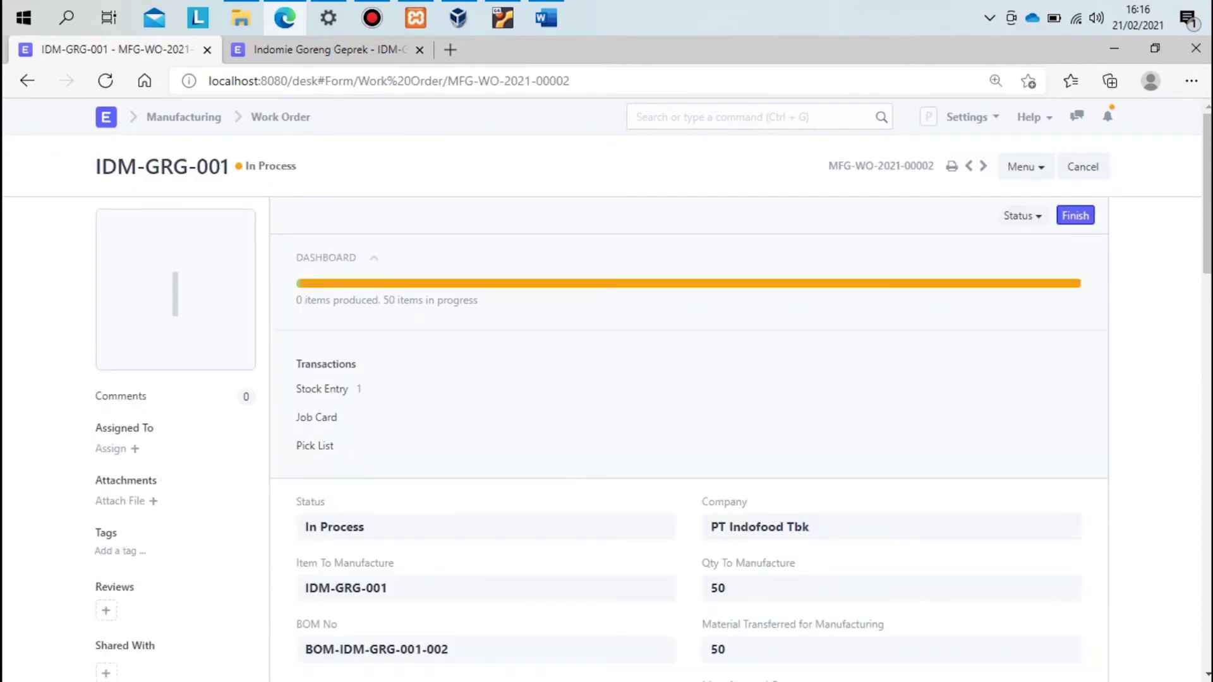
pyautogui.press('Return')
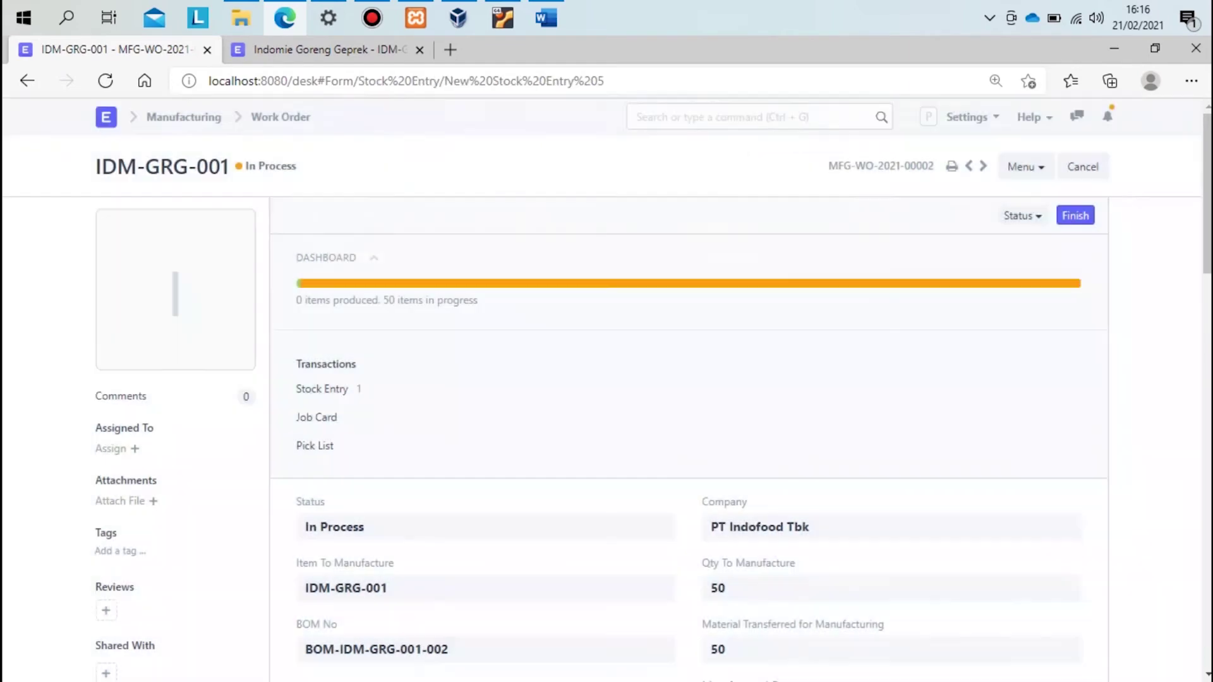
pyautogui.hotkey('ctrl', 's')
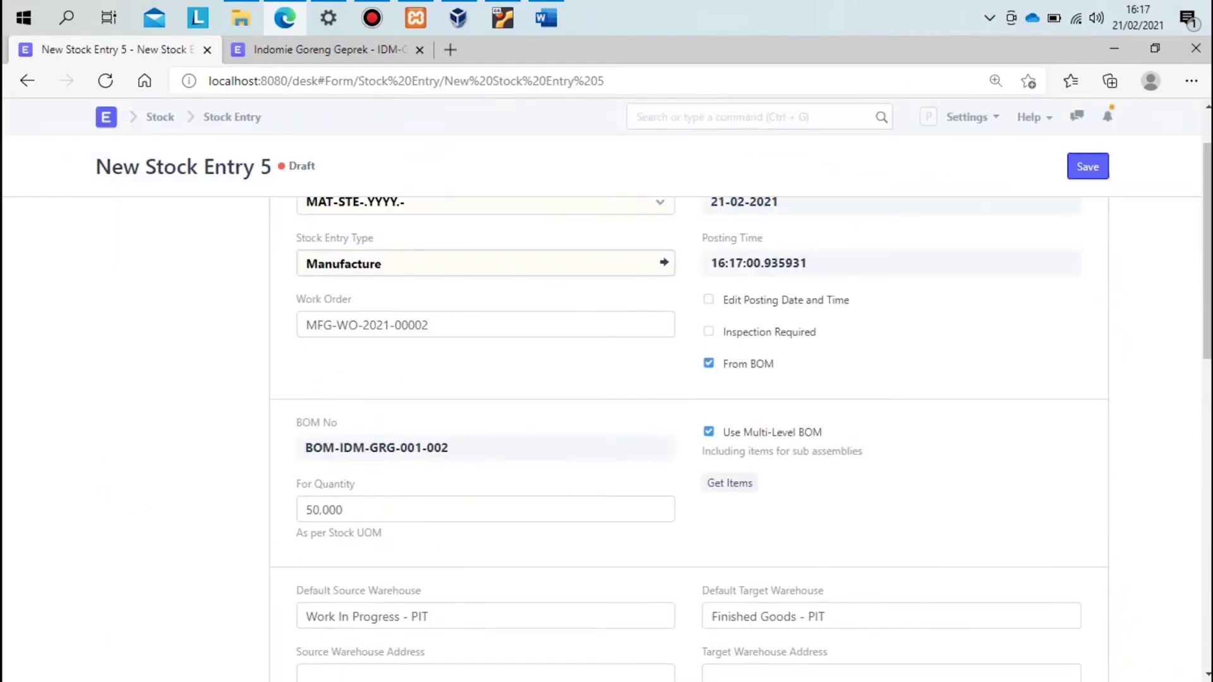
# Submit the manufacture stock entry and review its contents
pyautogui.click(1082, 167)
pyautogui.click(828, 150)
pyautogui.scroll(-12, 688, 405)
pyautogui.scroll(12, 689, 405)
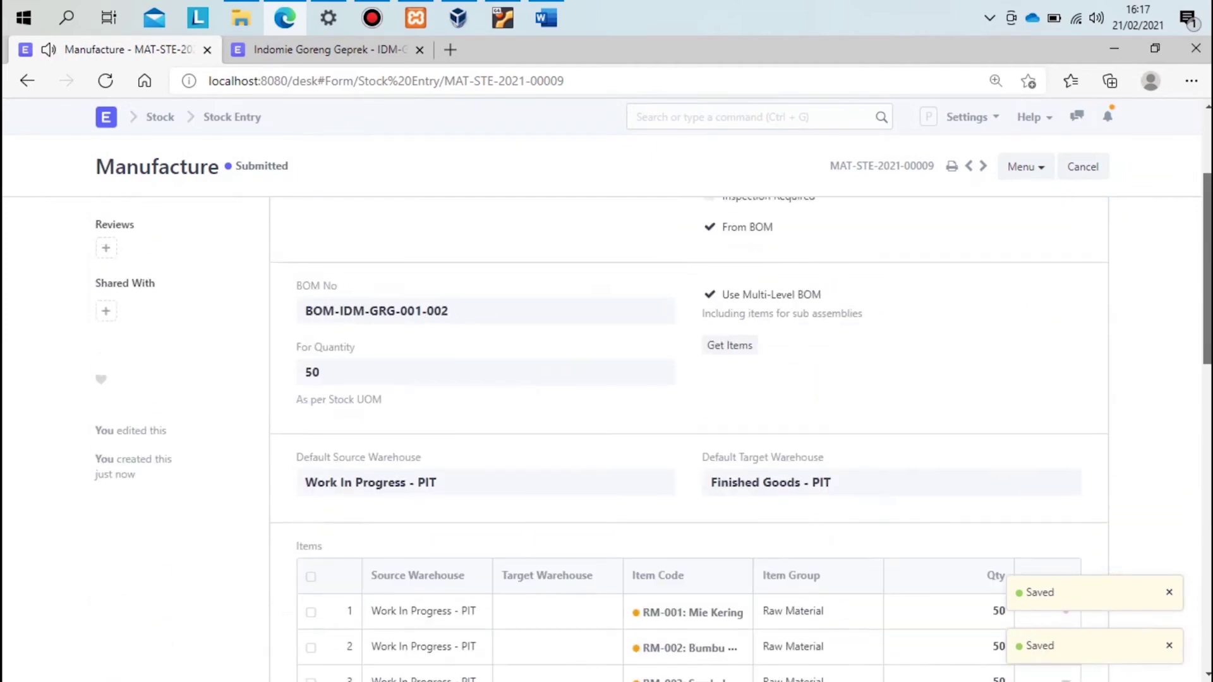
# Find the item list and open Indomie Goreng Geprek to examine its record
pyautogui.click(752, 117)
pyautogui.write('item')
pyautogui.press('Down')
pyautogui.press('Return')
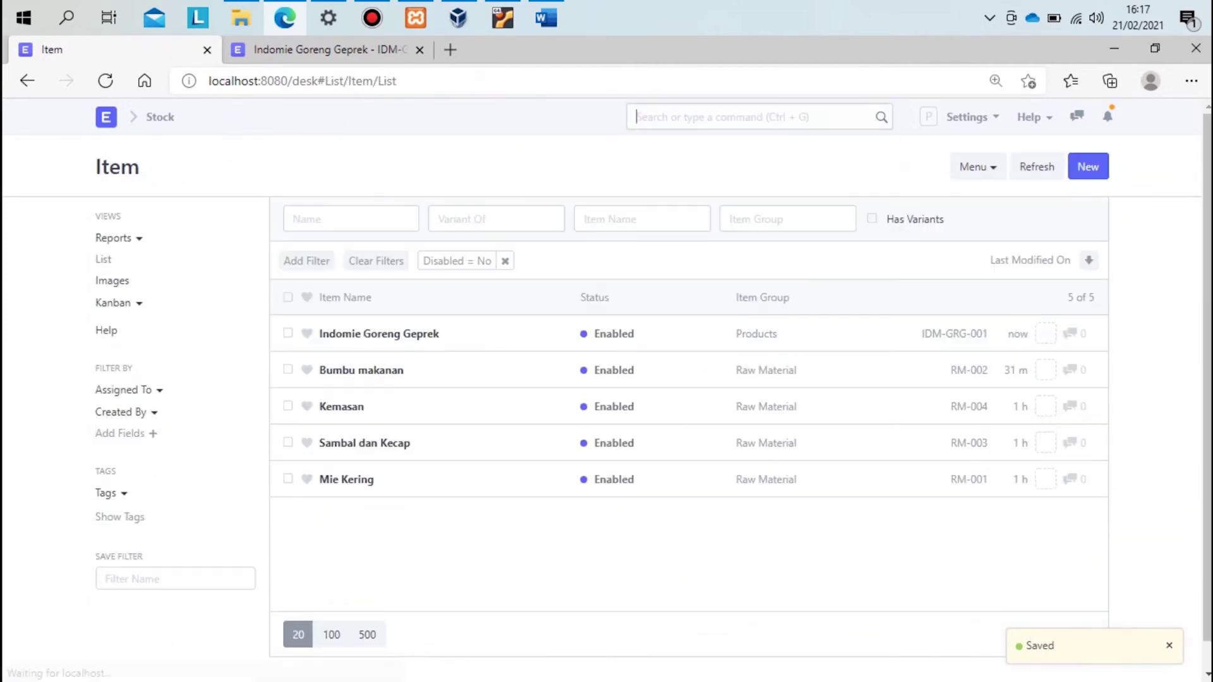
pyautogui.click(354, 334)
pyautogui.scroll(-10, 688, 442)
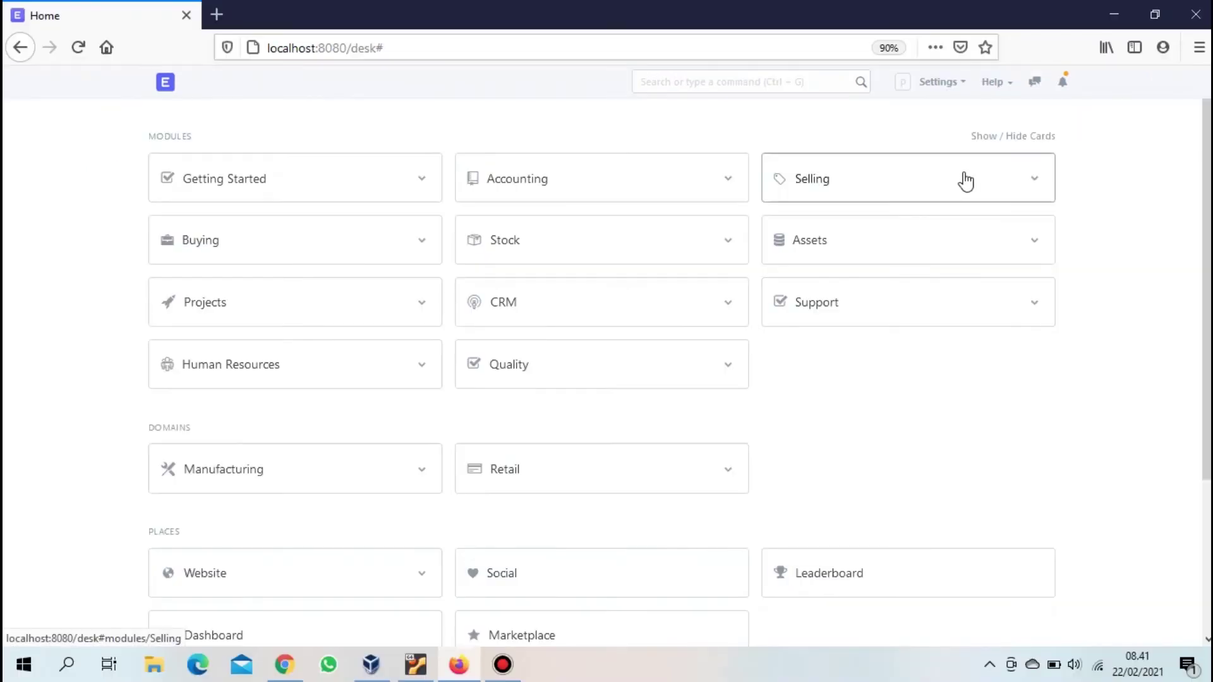
# Create a sales order for customer PT Indomarco Prismatama with delivery date 23-02-2021
pyautogui.click(965, 182)
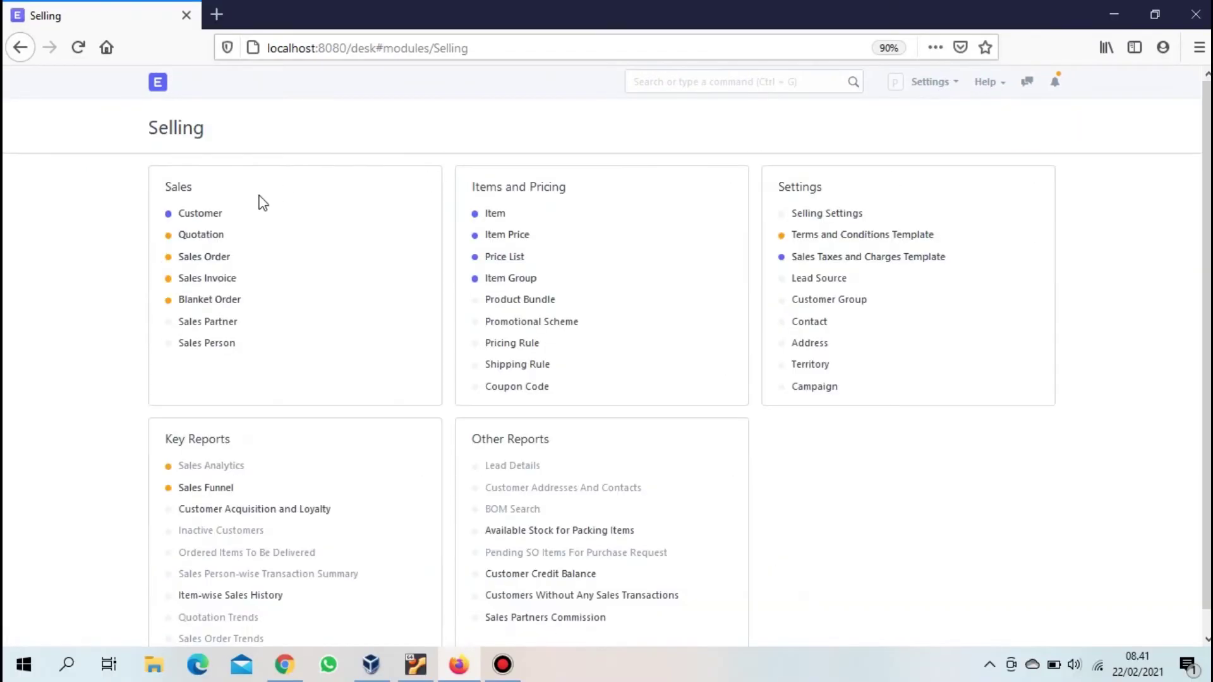
pyautogui.click(208, 257)
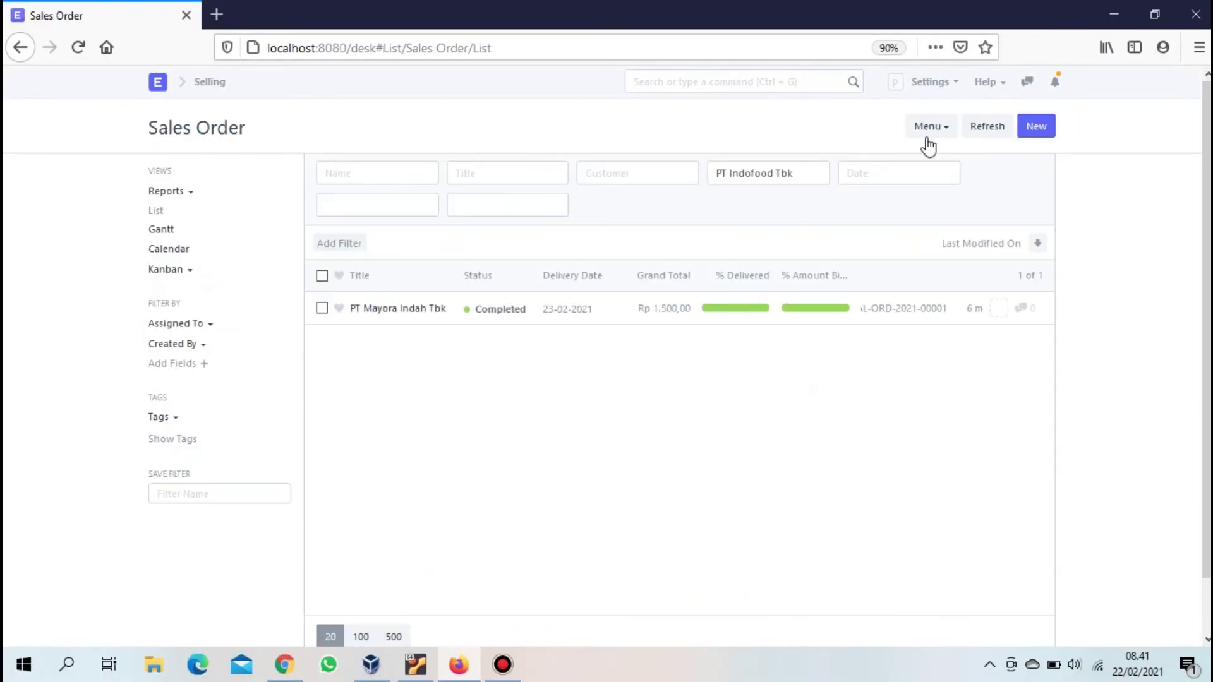
pyautogui.click(1039, 128)
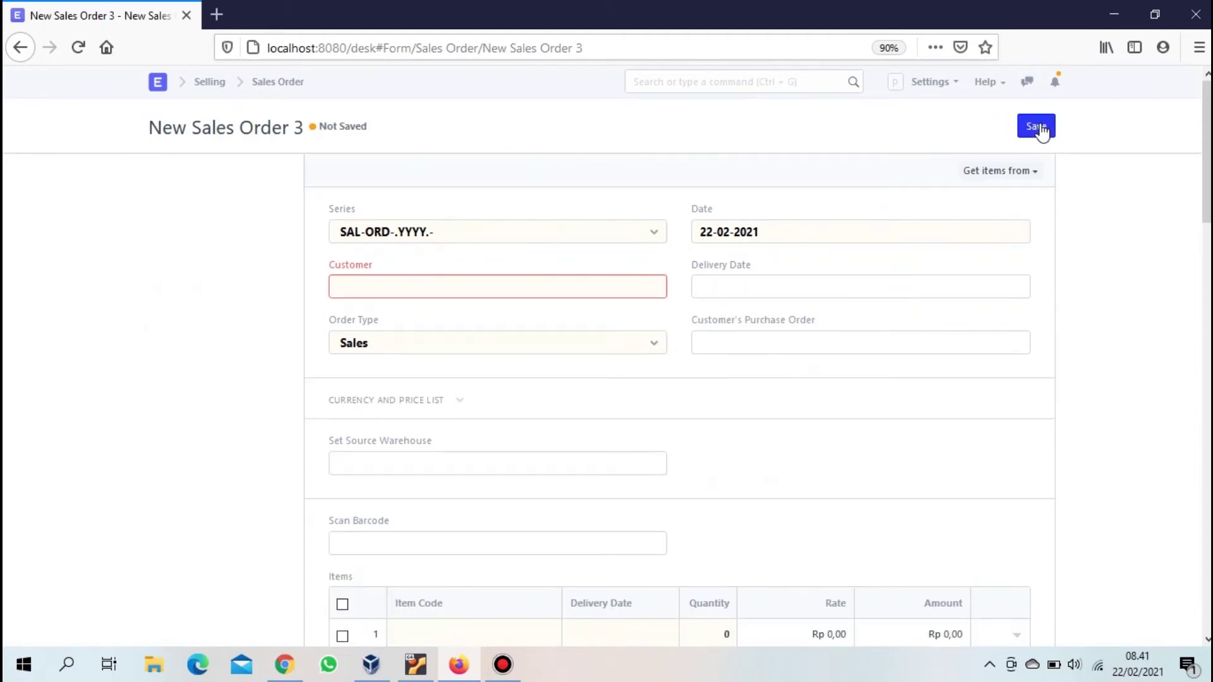
pyautogui.click(592, 290)
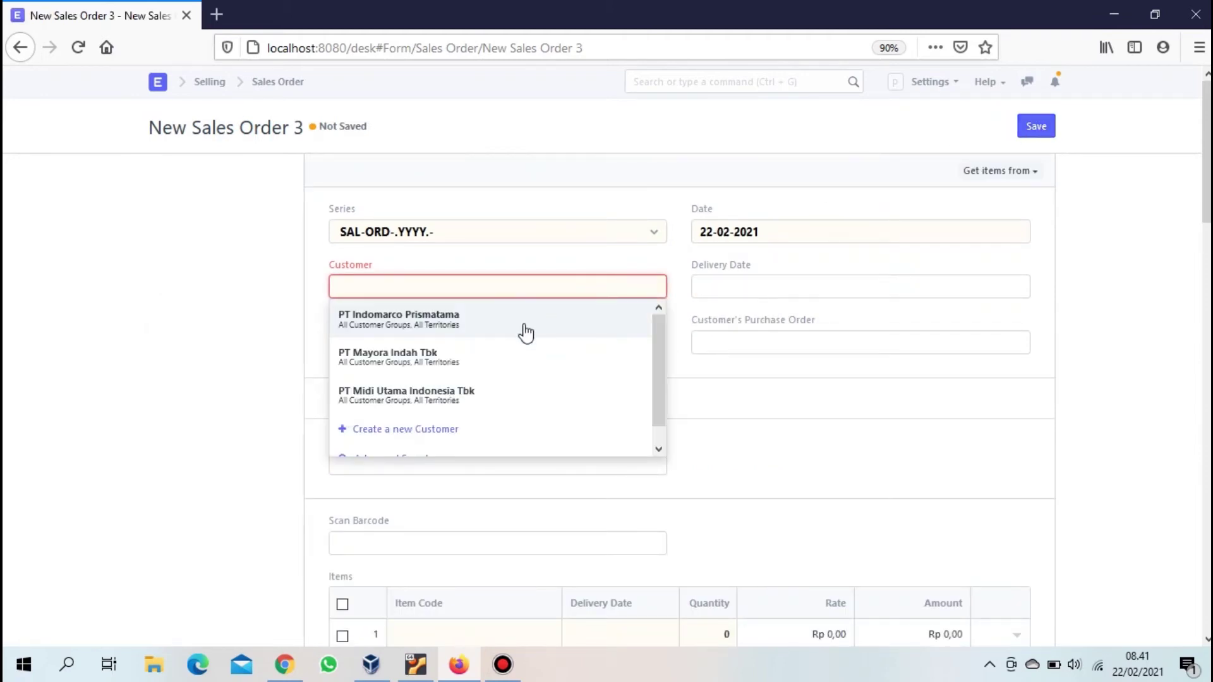
pyautogui.click(527, 331)
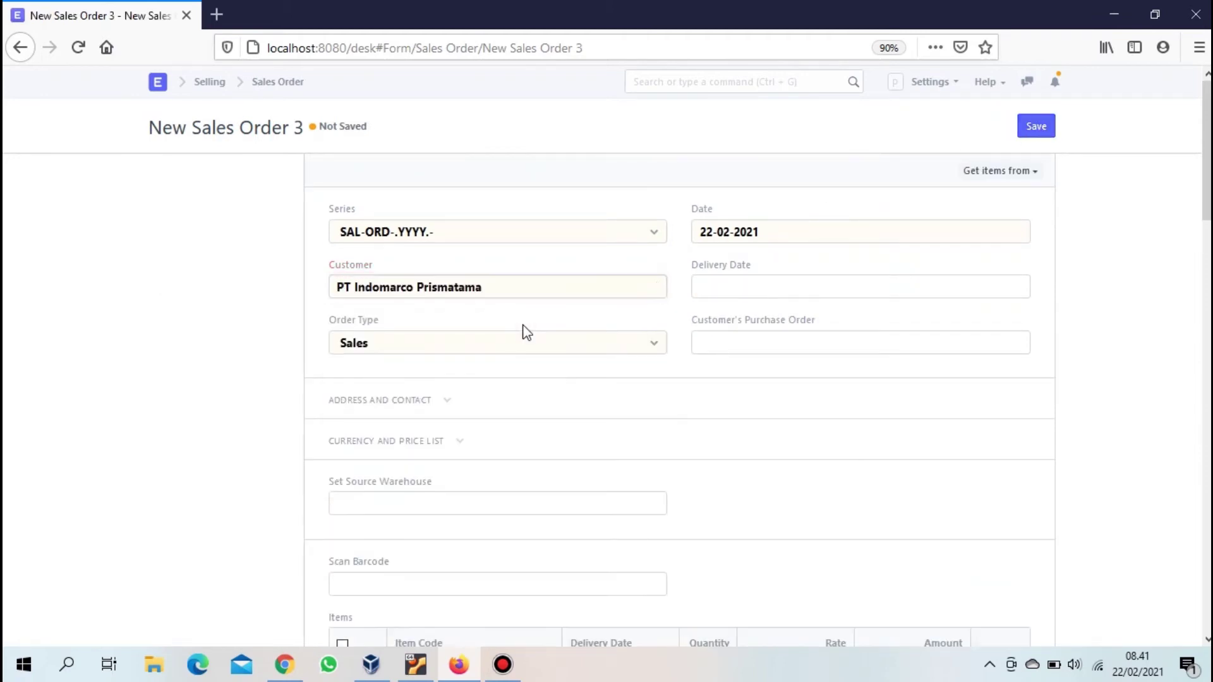
pyautogui.click(757, 279)
pyautogui.click(765, 461)
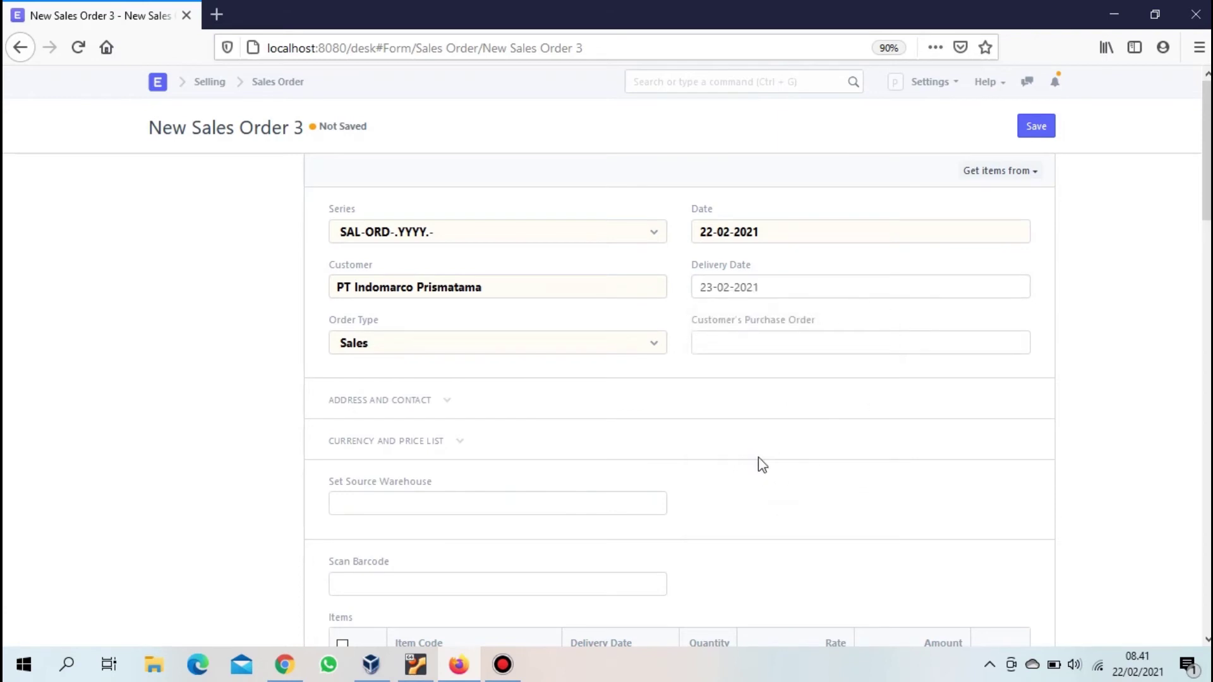
# Set the sales order's source warehouse to Stores - PIT and add item RW-001 with a quantity of 20
pyautogui.click(496, 508)
pyautogui.click(411, 612)
pyautogui.scroll(-5, 538, 300)
pyautogui.click(467, 316)
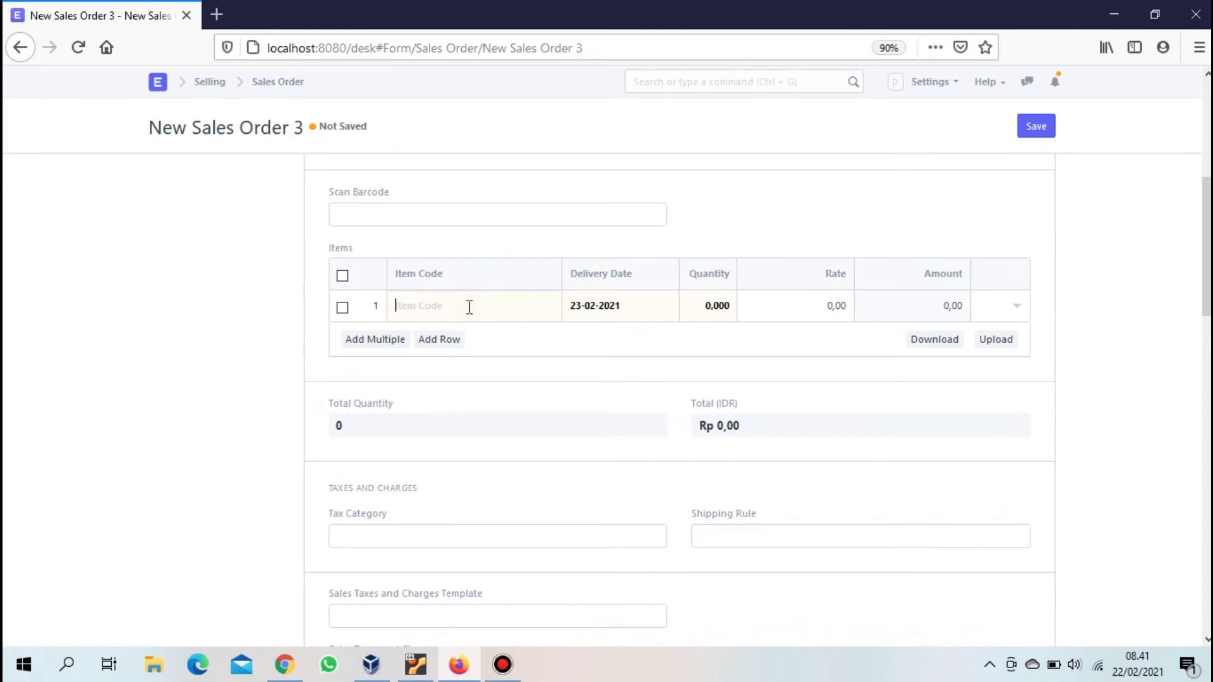
pyautogui.click(487, 346)
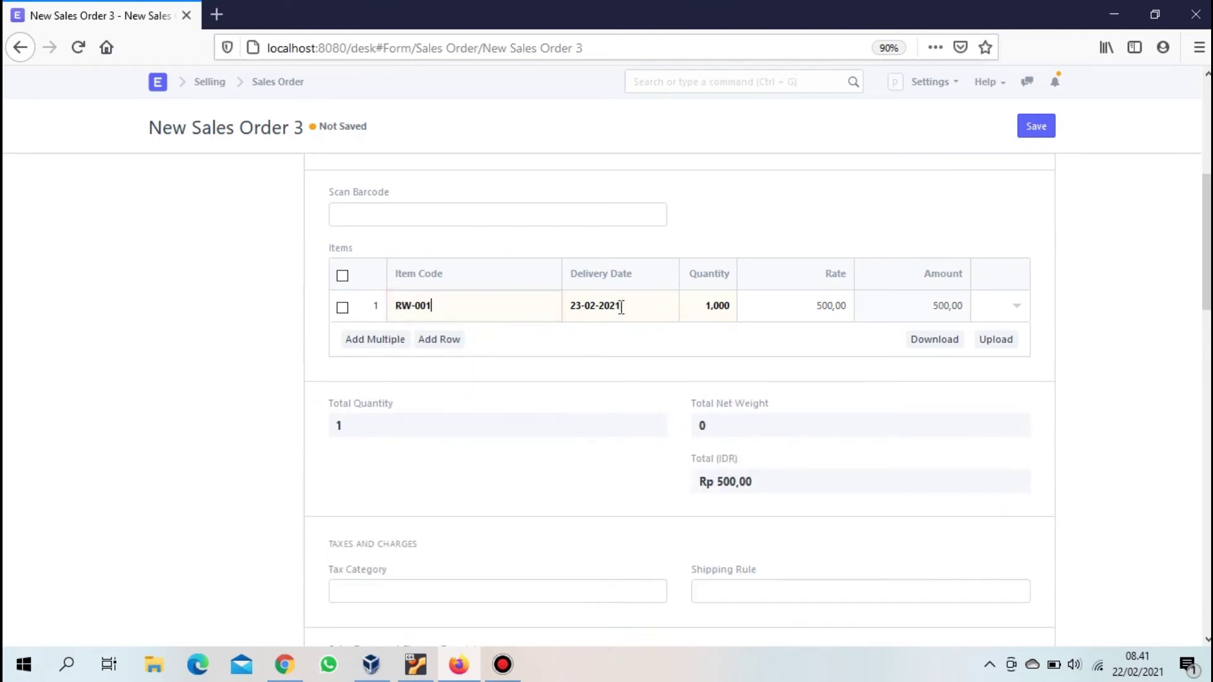
pyautogui.click(711, 308)
pyautogui.write('20')
pyautogui.click(707, 346)
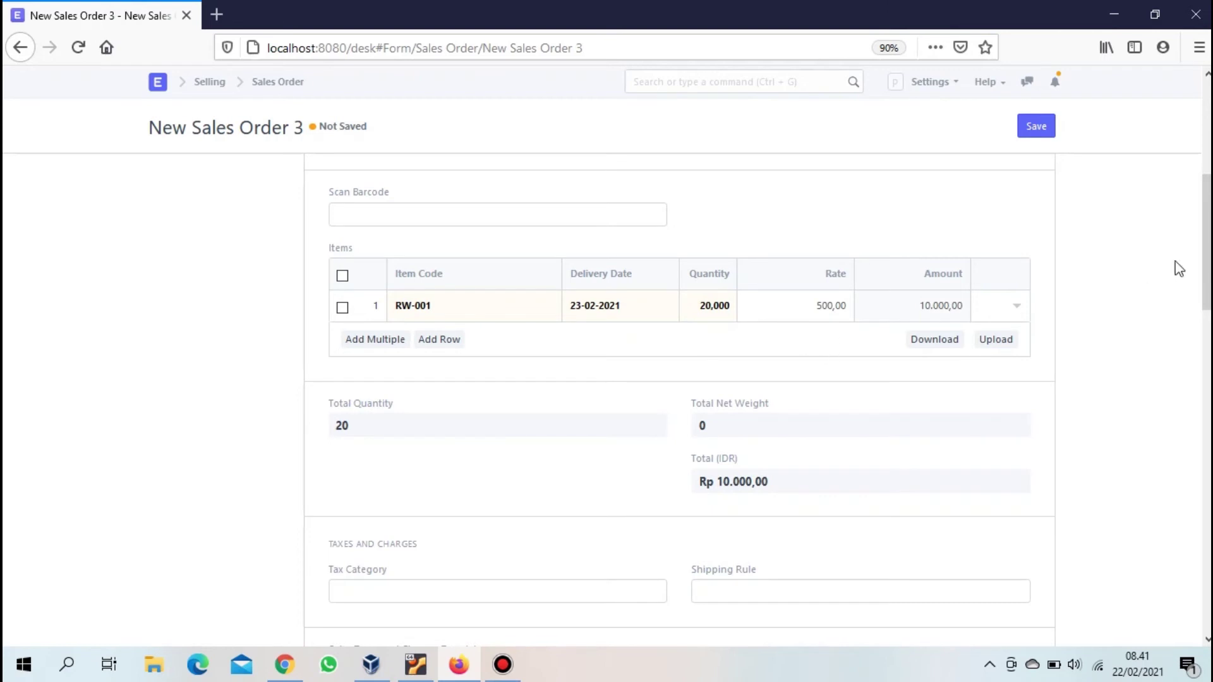
# Save the sales order for PT Indomarco Prismatama and submit it
pyautogui.moveTo(1206, 261); pyautogui.dragTo(1209, 164)
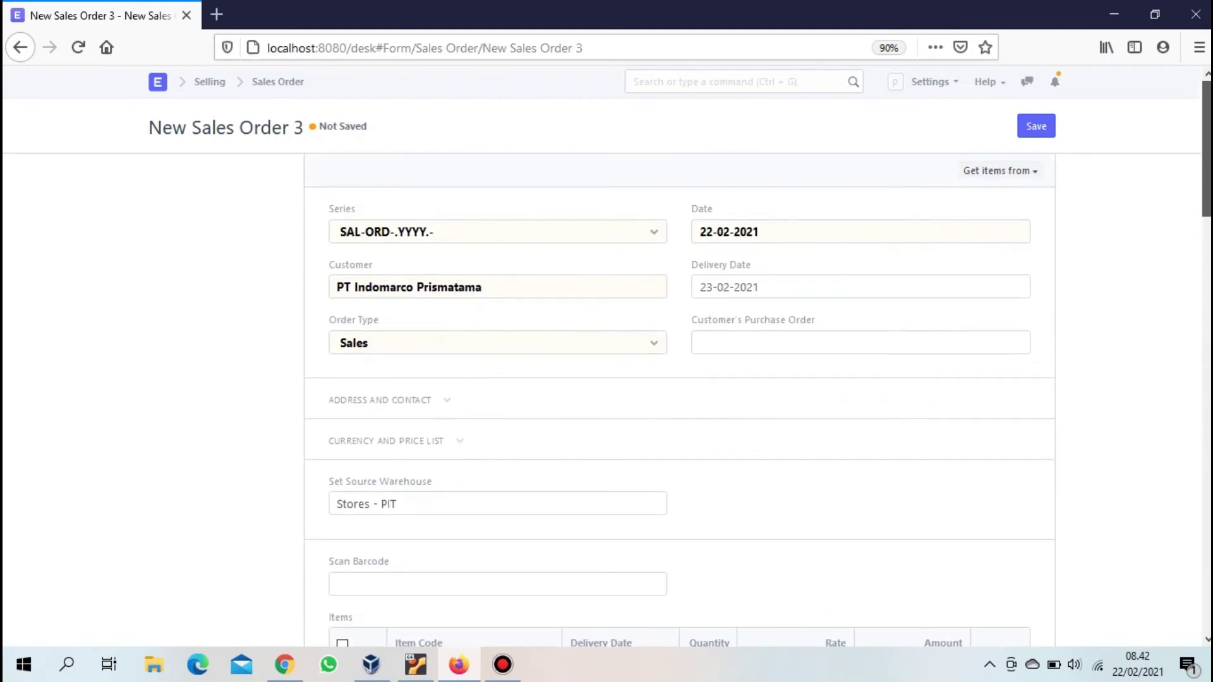
pyautogui.click(1036, 126)
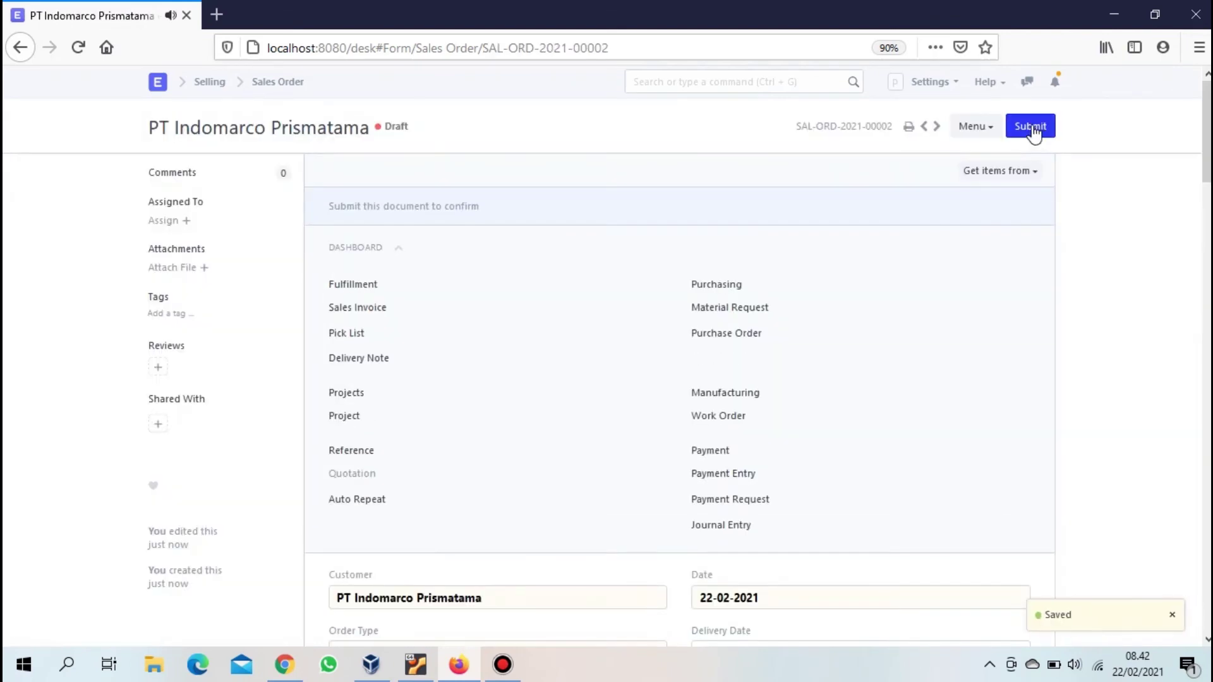
pyautogui.click(1034, 129)
pyautogui.click(807, 110)
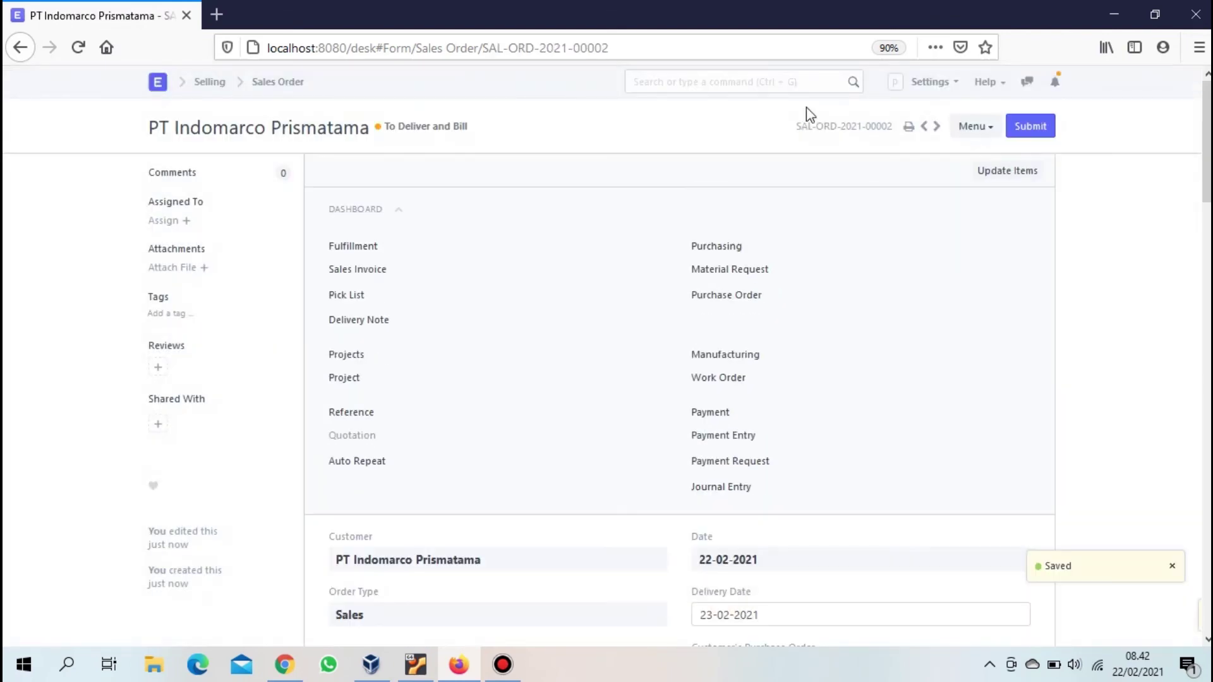
# Create a delivery note from the submitted sales order, then save and submit it
pyautogui.click(1015, 172)
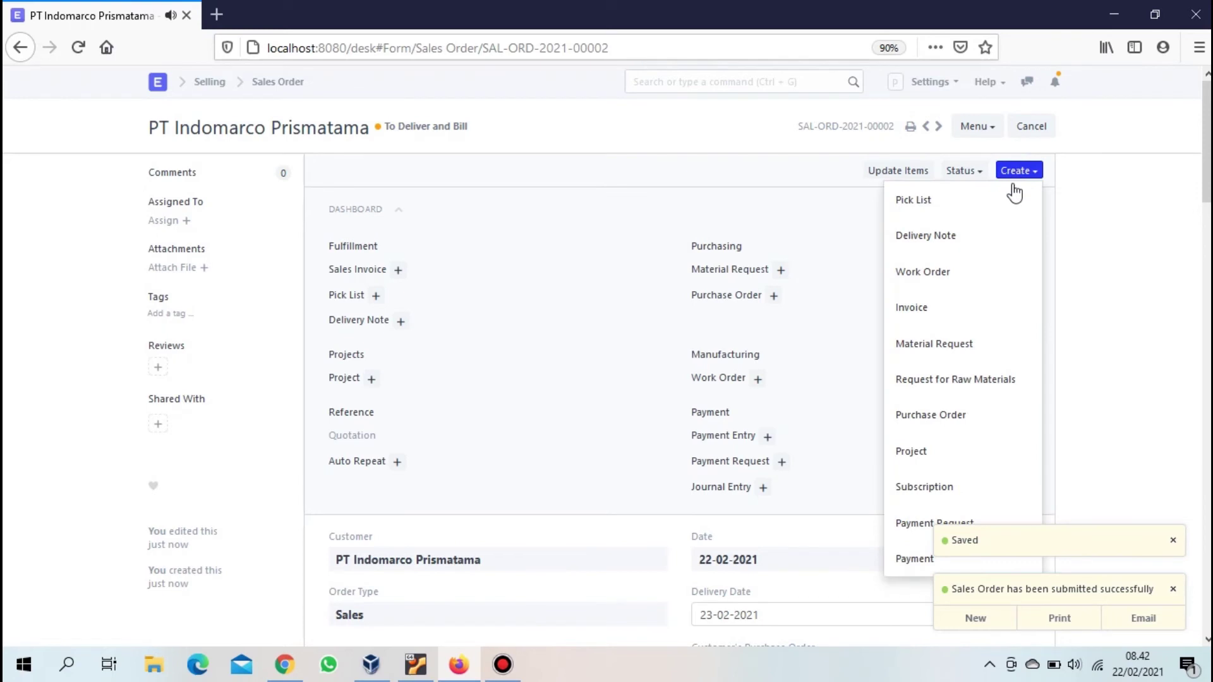
pyautogui.click(1001, 243)
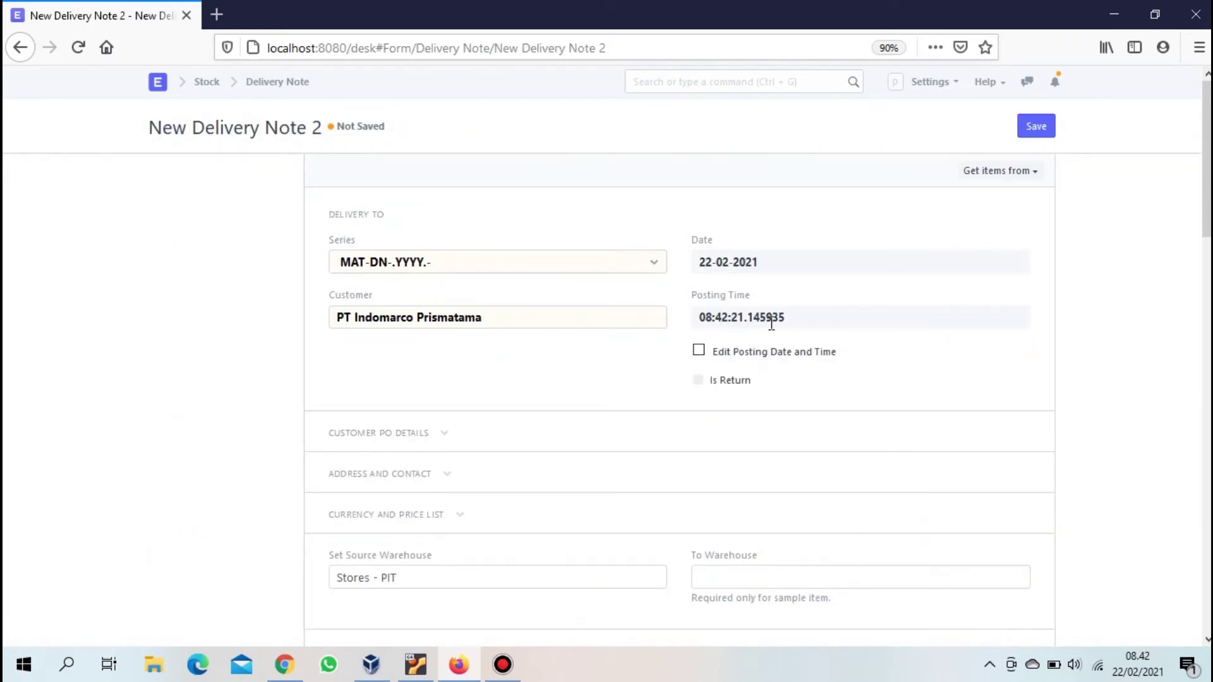
pyautogui.moveTo(1207, 202)
pyautogui.mouseDown()
pyautogui.moveTo(1208, 564)
pyautogui.moveTo(1205, 196)
pyautogui.mouseUp()
pyautogui.click(1042, 126)
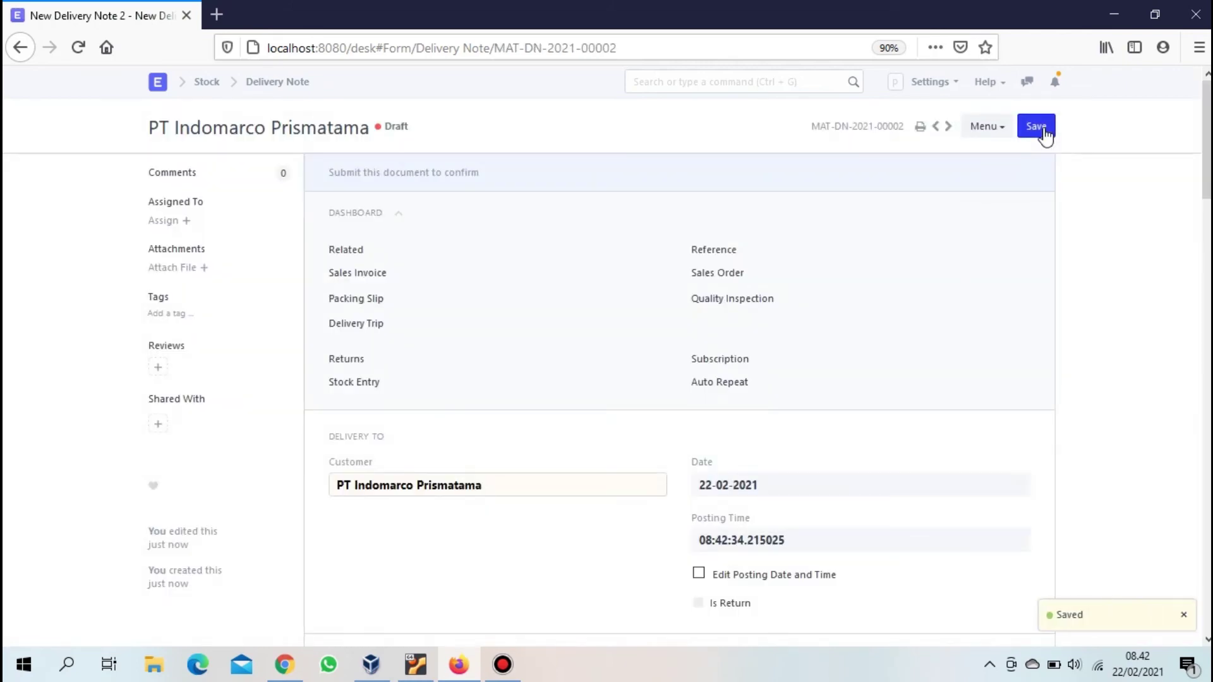
pyautogui.click(1041, 127)
pyautogui.click(804, 111)
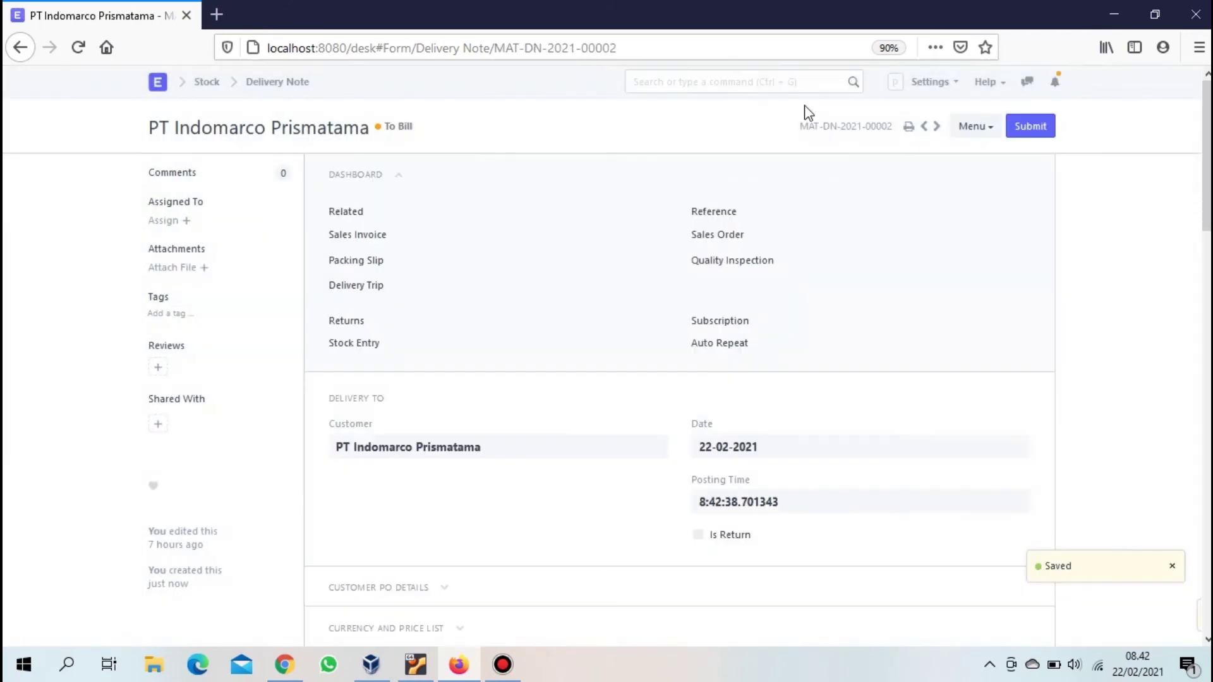
# Create a sales invoice from the delivery note and enable Include Payment (POS)
pyautogui.click(921, 172)
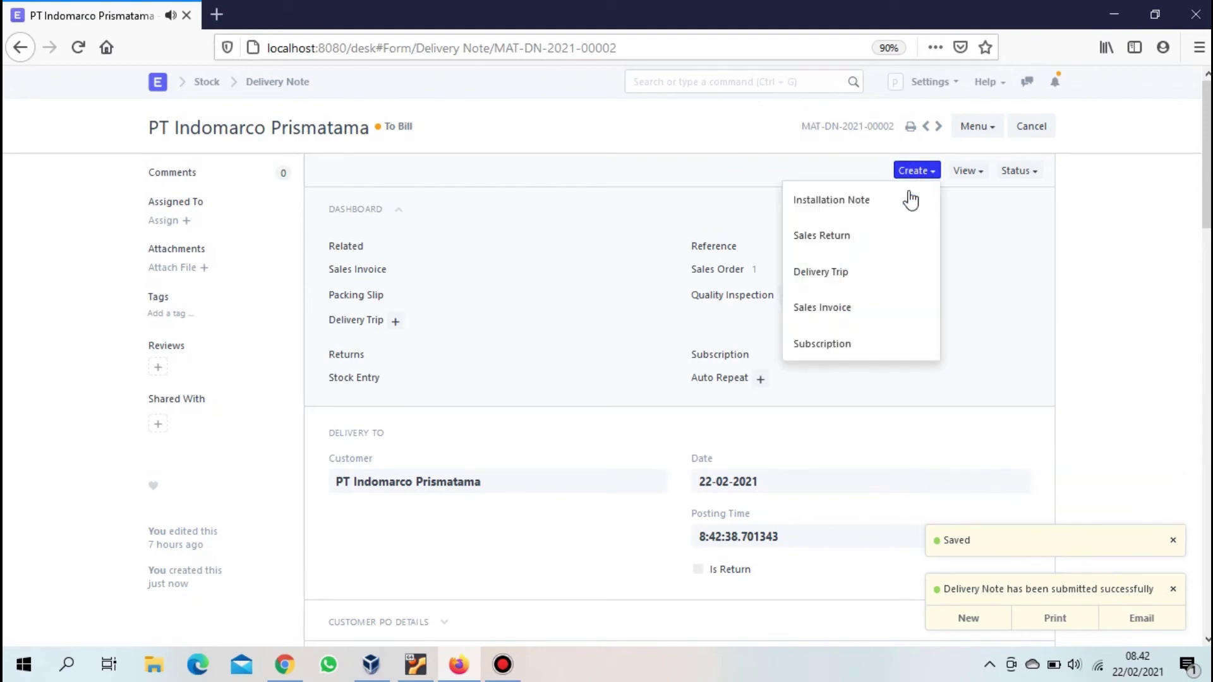
pyautogui.click(820, 308)
pyautogui.click(341, 321)
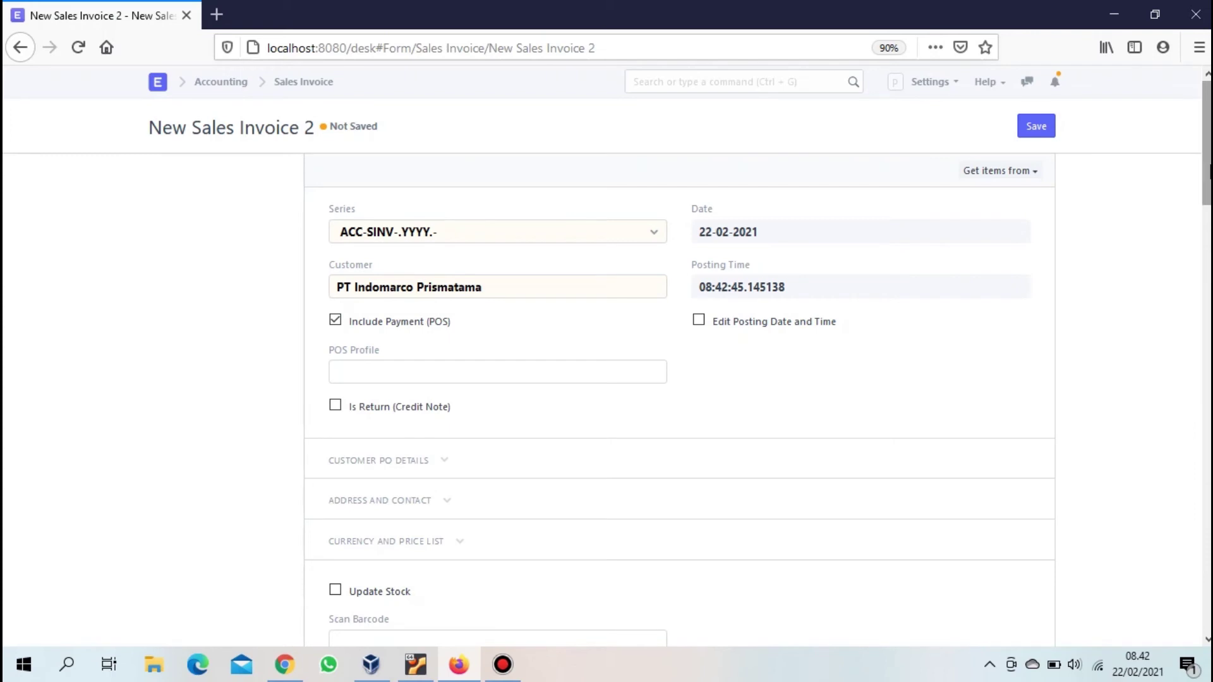
pyautogui.moveTo(1208, 178); pyautogui.dragTo(1206, 147)
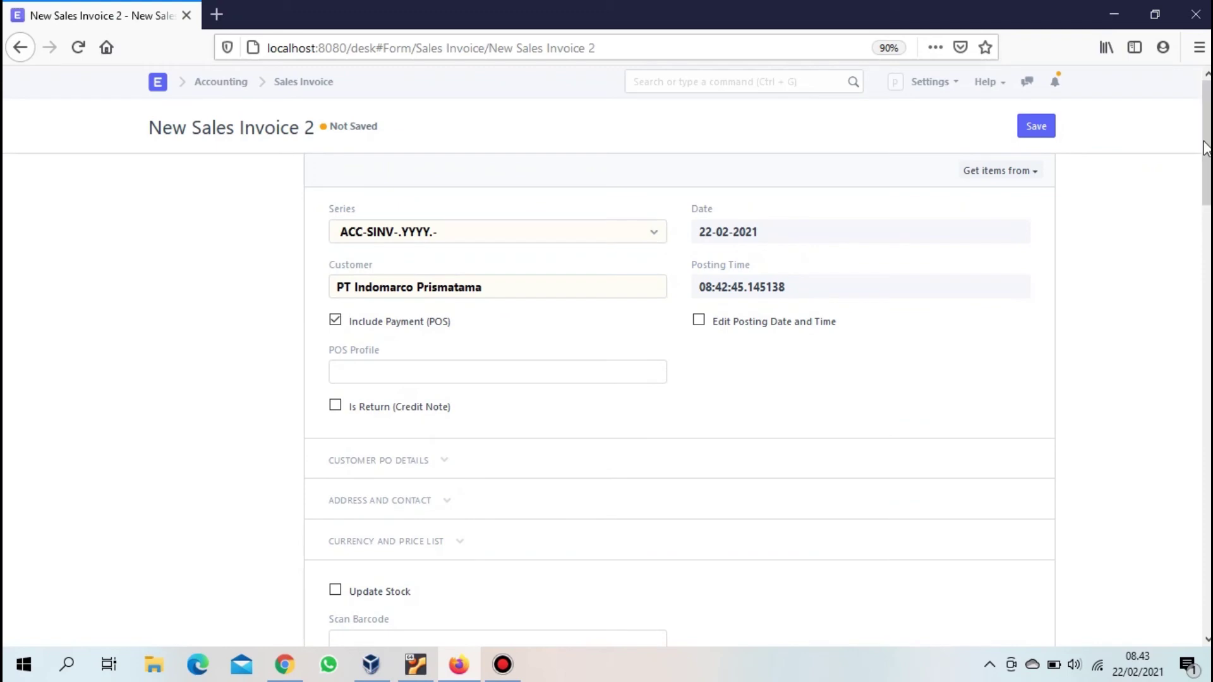
# Save the sales invoice and submit it
pyautogui.click(1036, 128)
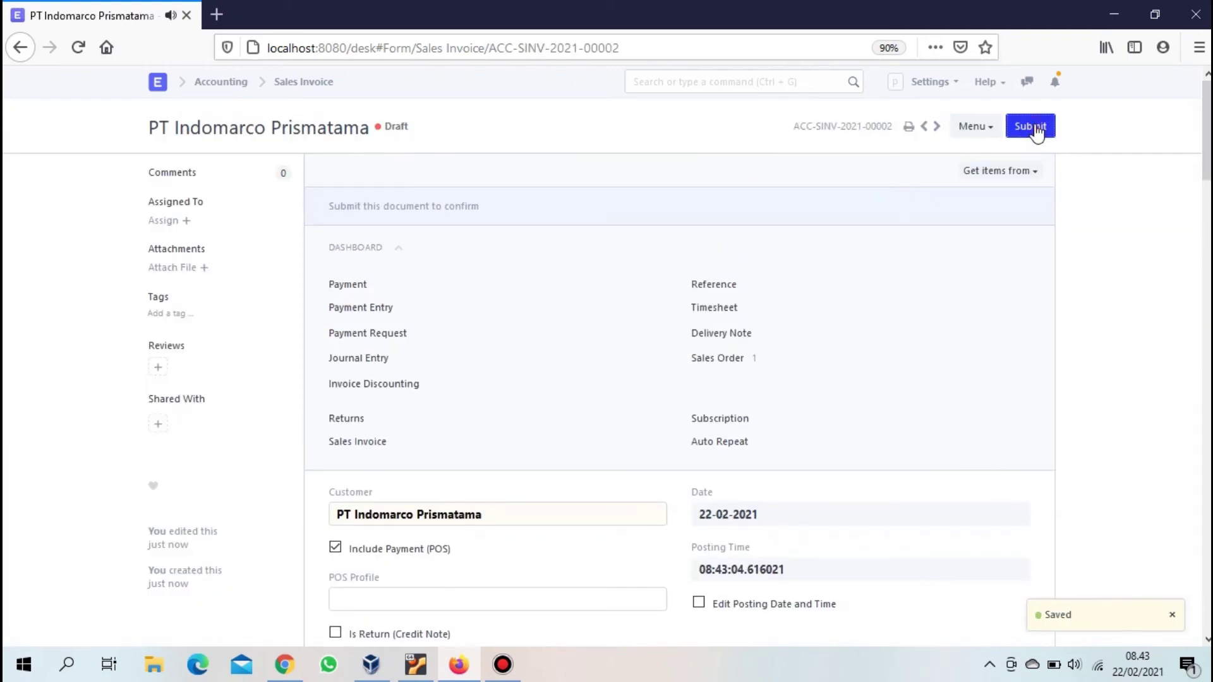
pyautogui.click(1035, 128)
pyautogui.click(805, 114)
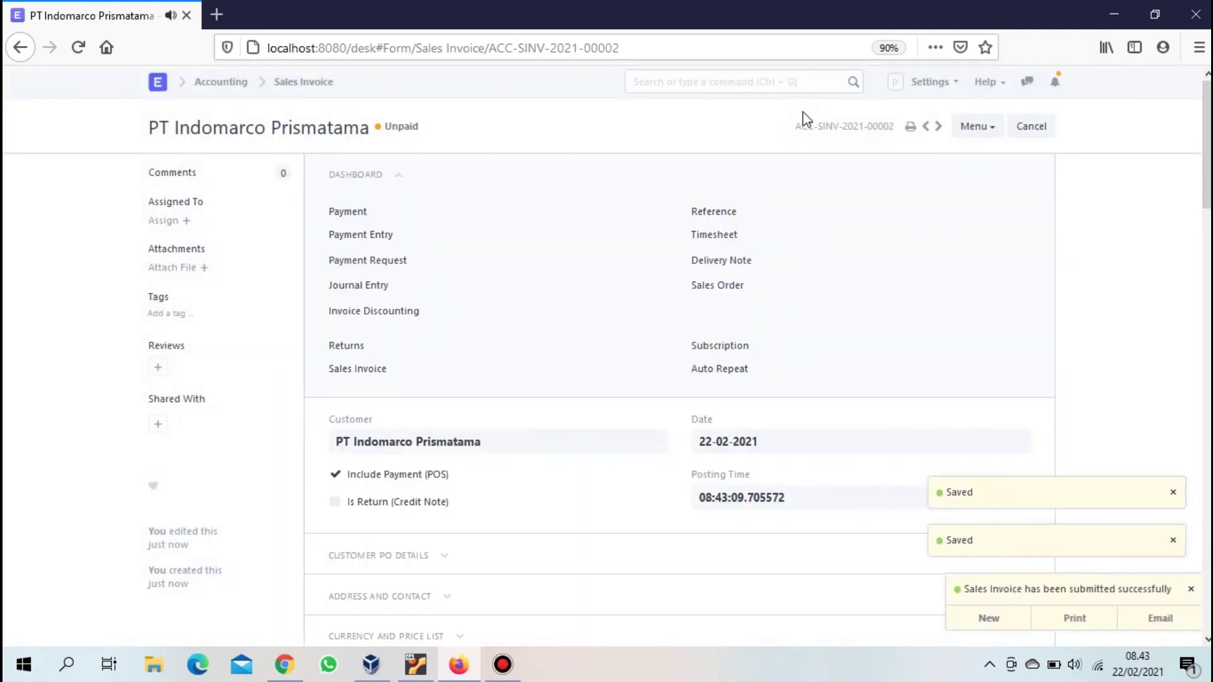
# Preview the print layout of the submitted sales invoice, check its contents, and return to the form
pyautogui.click(924, 127)
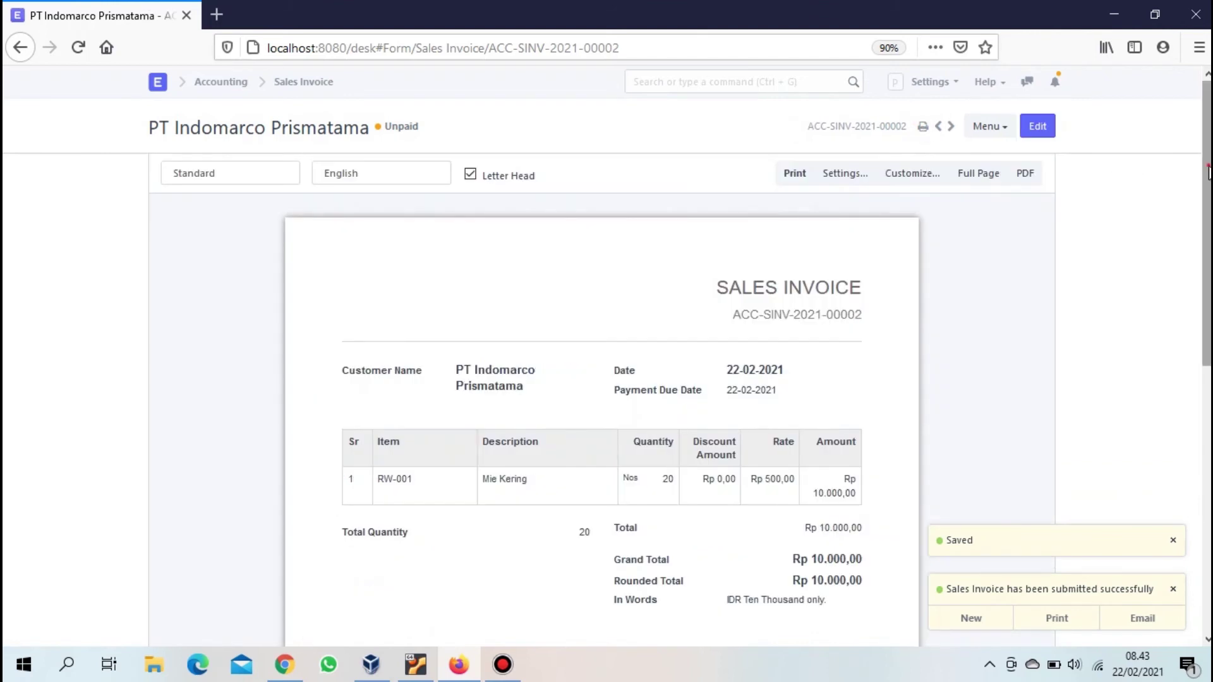
pyautogui.scroll(-3, 1206, 172)
pyautogui.scroll(3, 1128, 148)
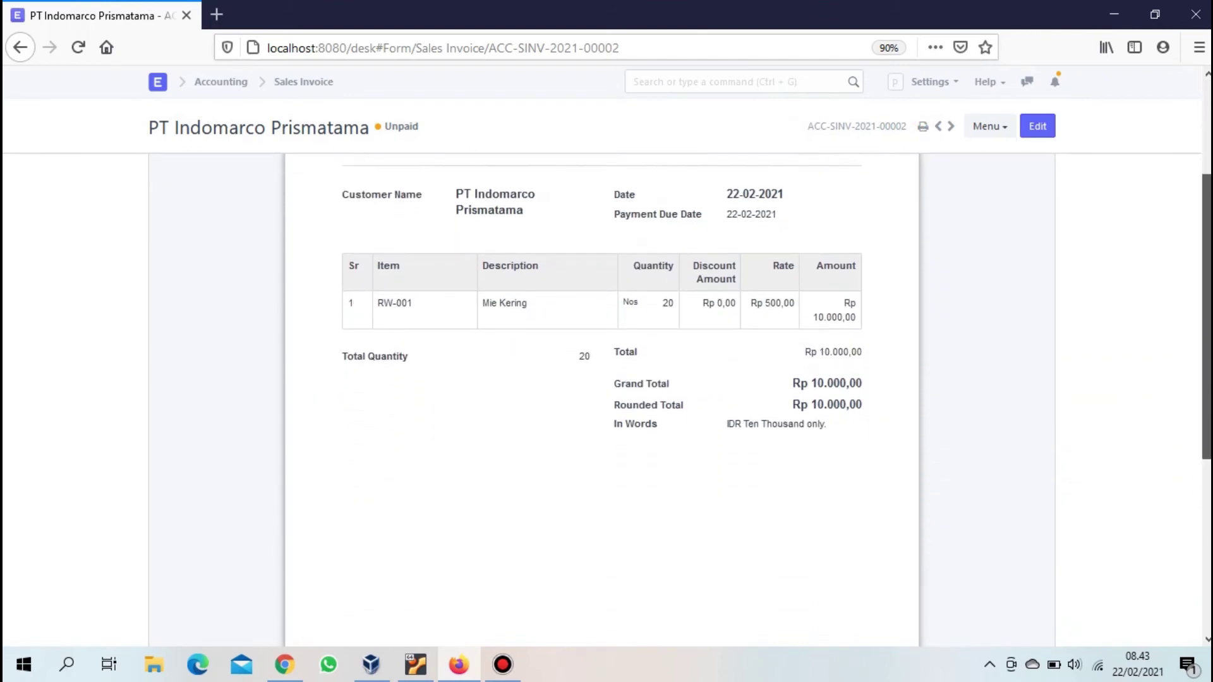
pyautogui.click(922, 129)
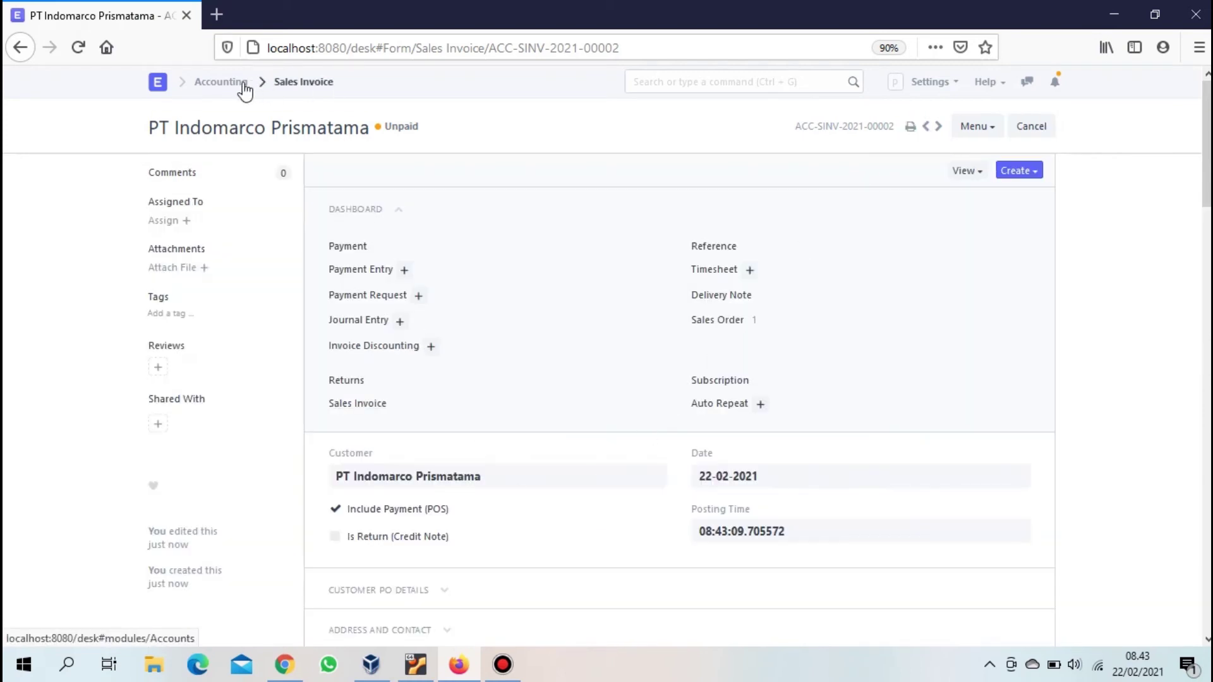
# Check the status of the entries in the Sales Invoice list and in the Sales Order list
pyautogui.click(158, 81)
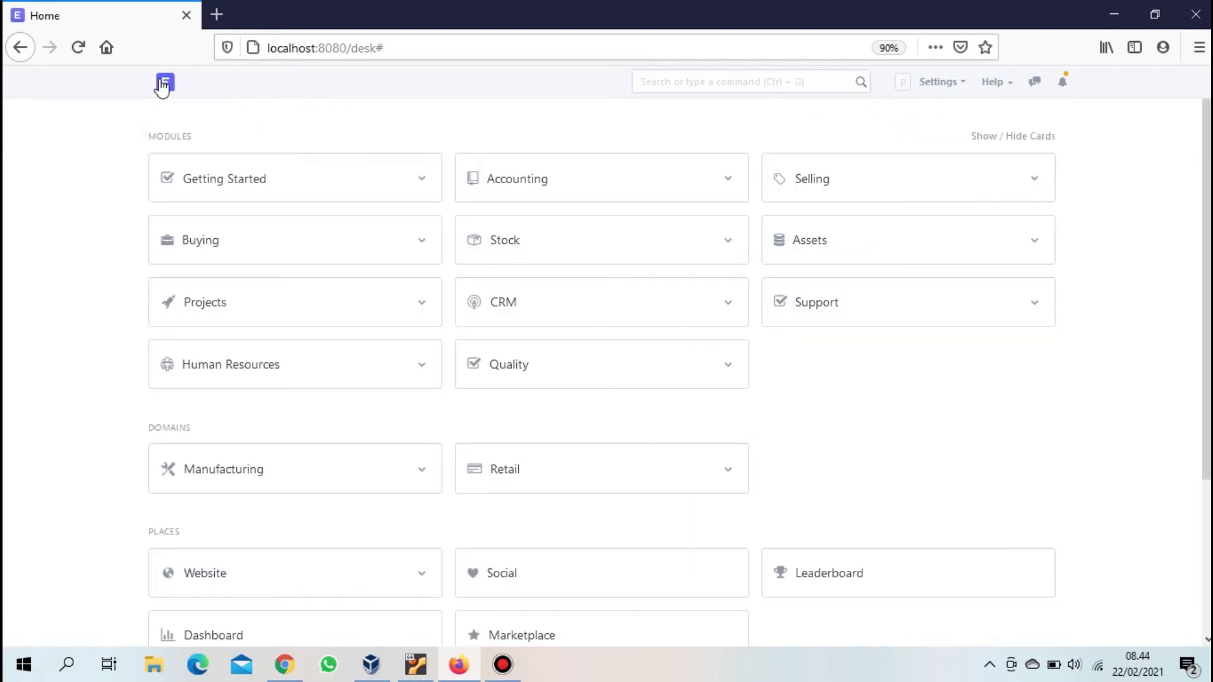
pyautogui.click(800, 184)
pyautogui.click(207, 278)
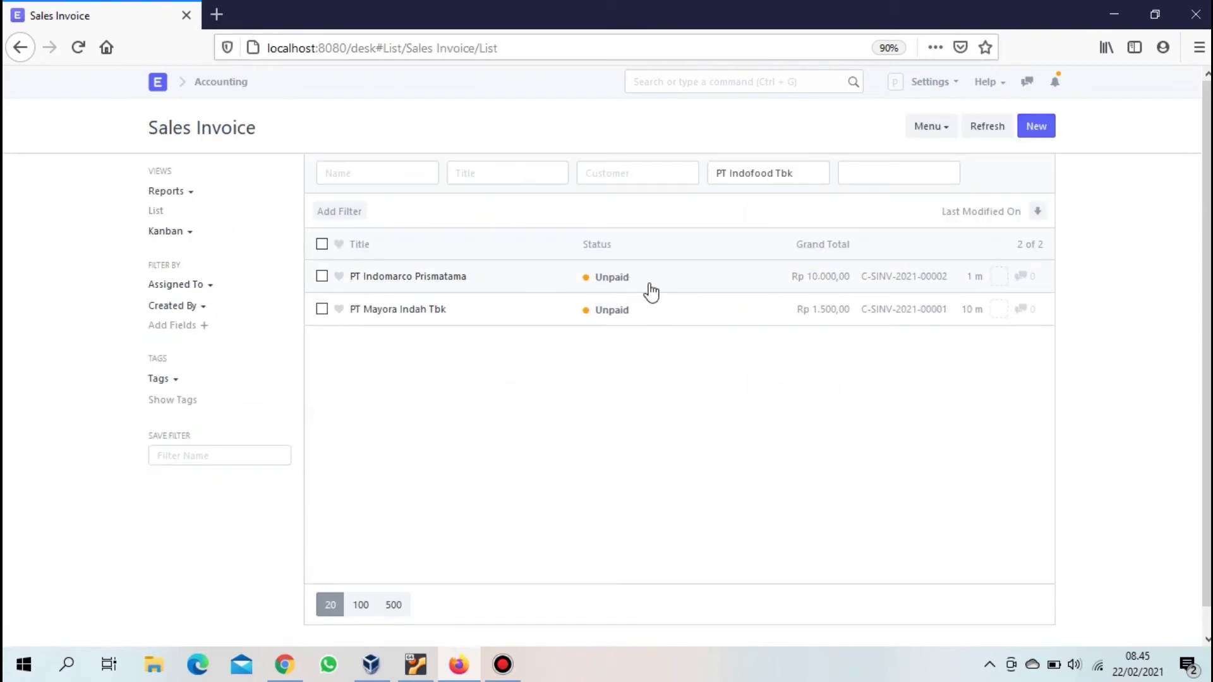
pyautogui.click(159, 83)
pyautogui.click(800, 185)
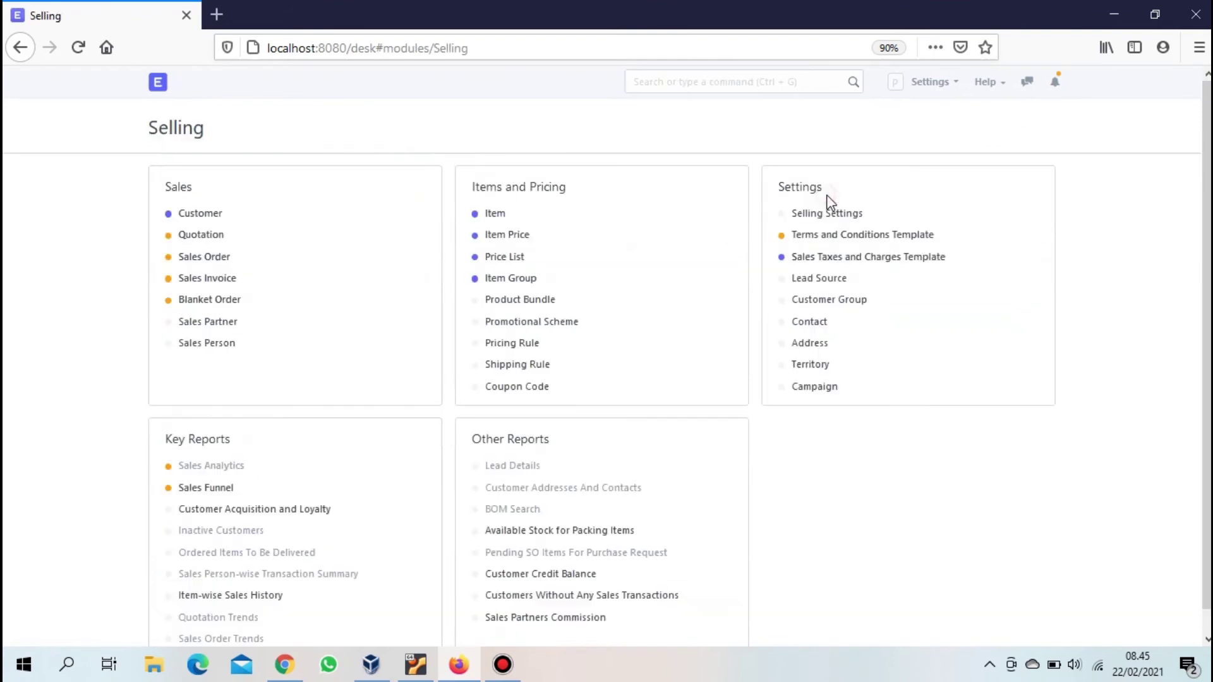
pyautogui.click(204, 258)
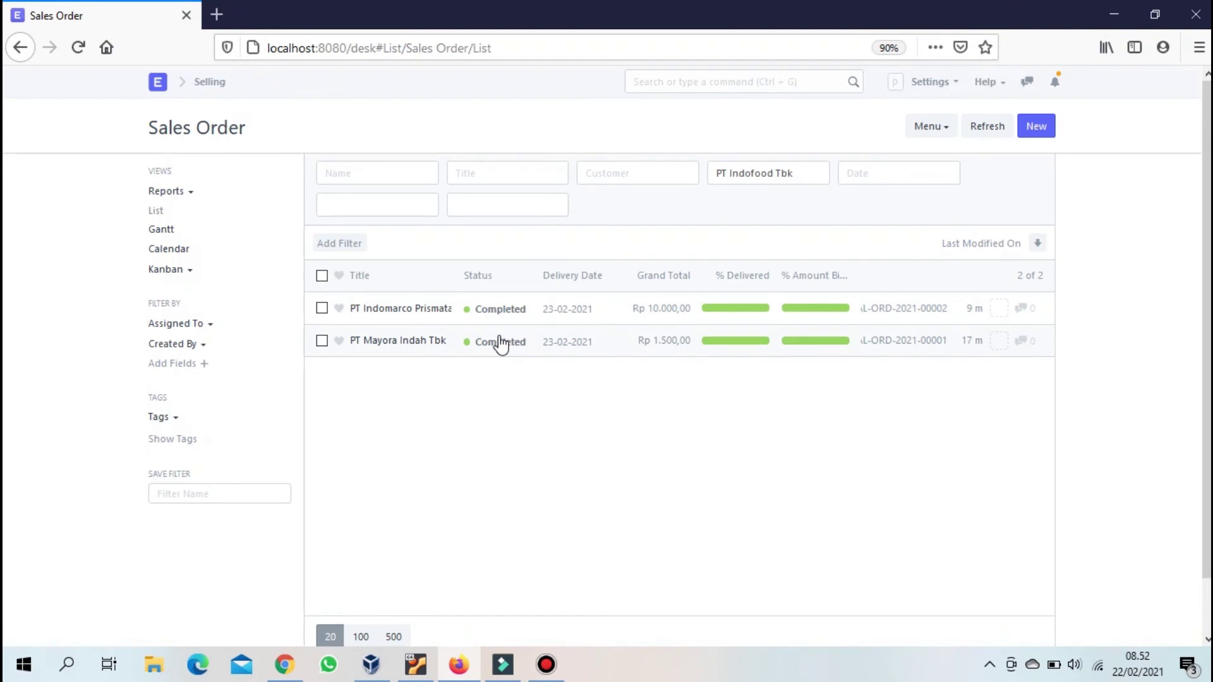
# Open the raw material item Mie Kering from the Item list and check its stock levels
pyautogui.click(158, 82)
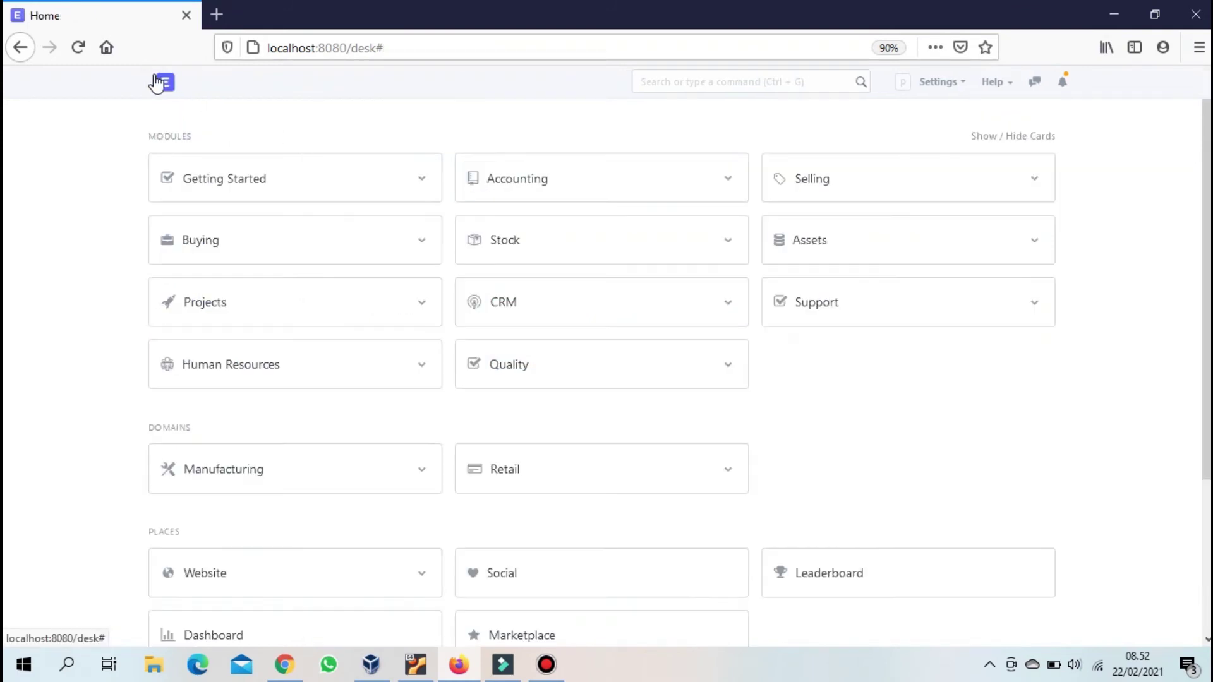
pyautogui.click(343, 187)
pyautogui.click(198, 213)
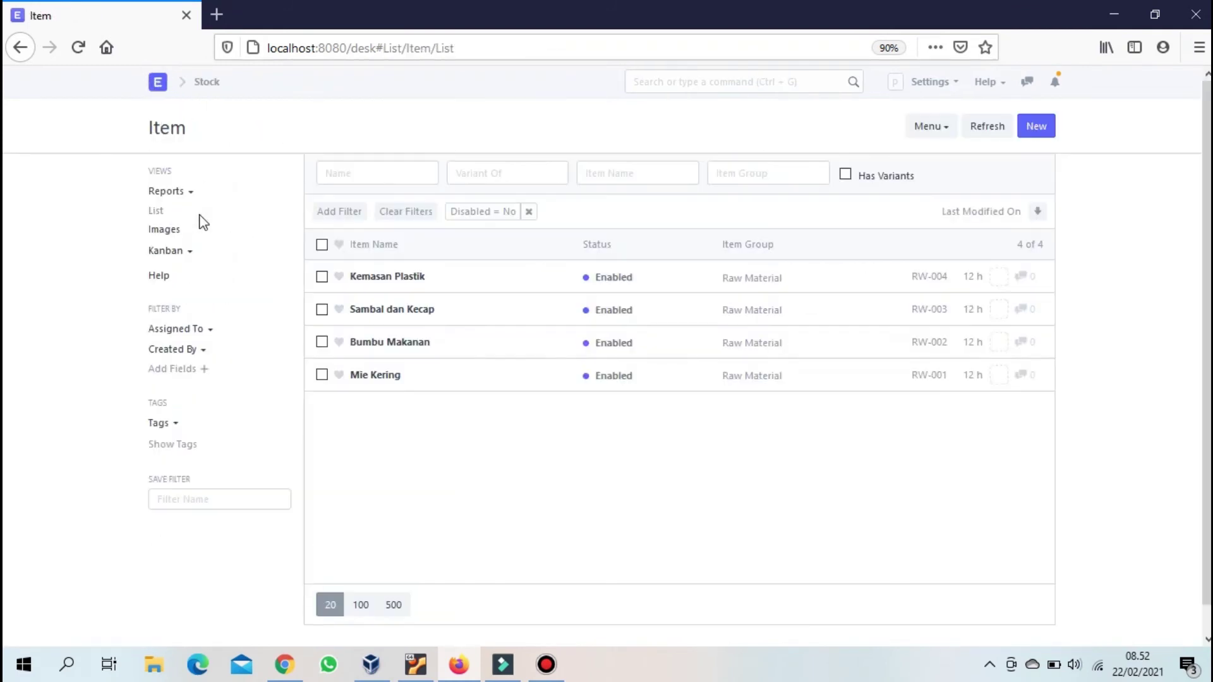
pyautogui.click(378, 375)
pyautogui.moveTo(1206, 149); pyautogui.dragTo(1207, 238)
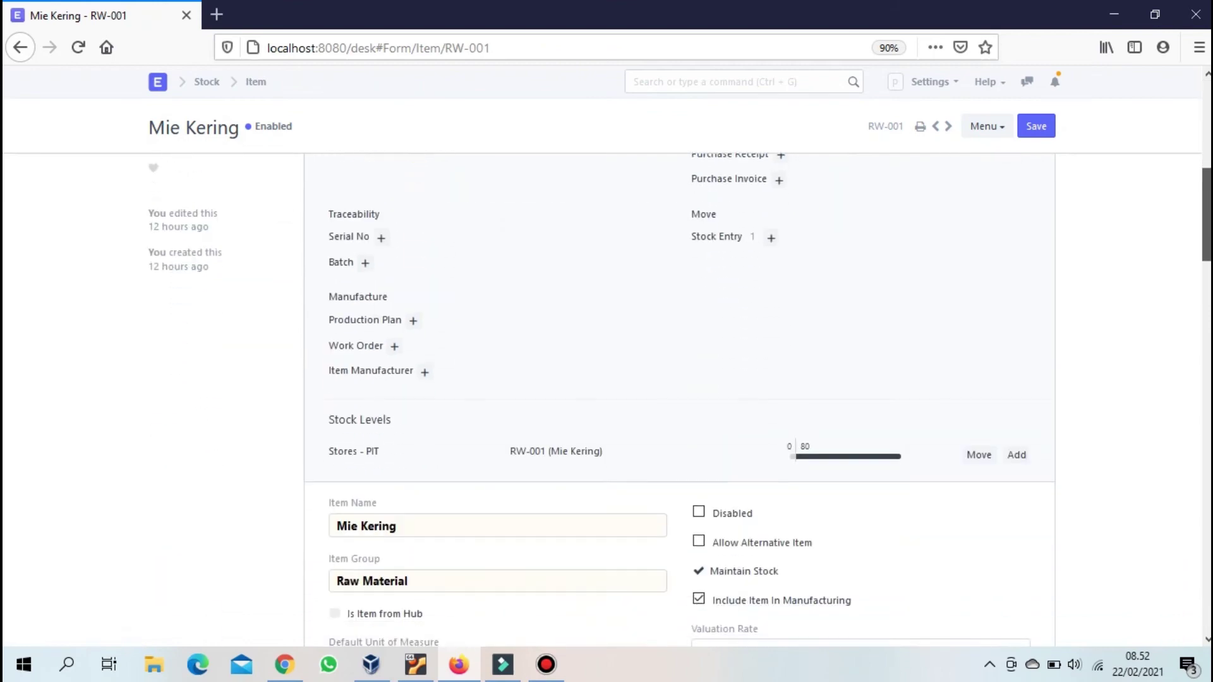
pyautogui.scroll(2, 427, 181)
pyautogui.scroll(-7, 789, 198)
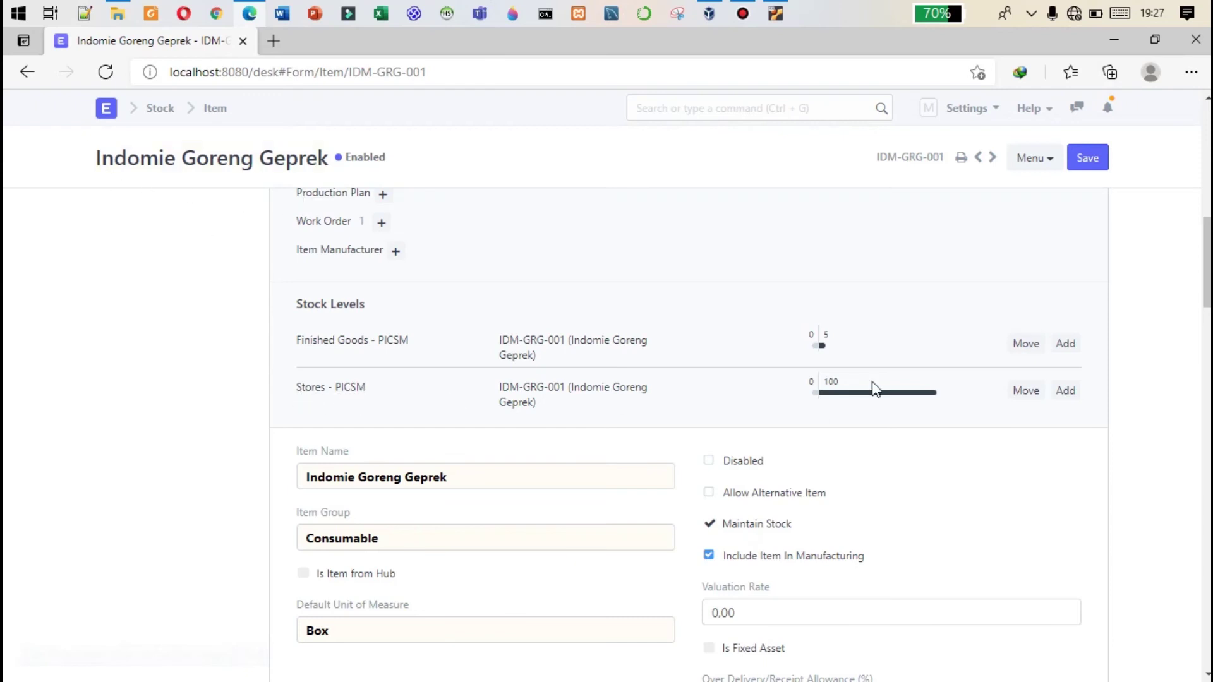
# Start a new sales order for customer PT Midi Utama Indonesia Tbk with delivery date 25-02-2021
pyautogui.click(753, 114)
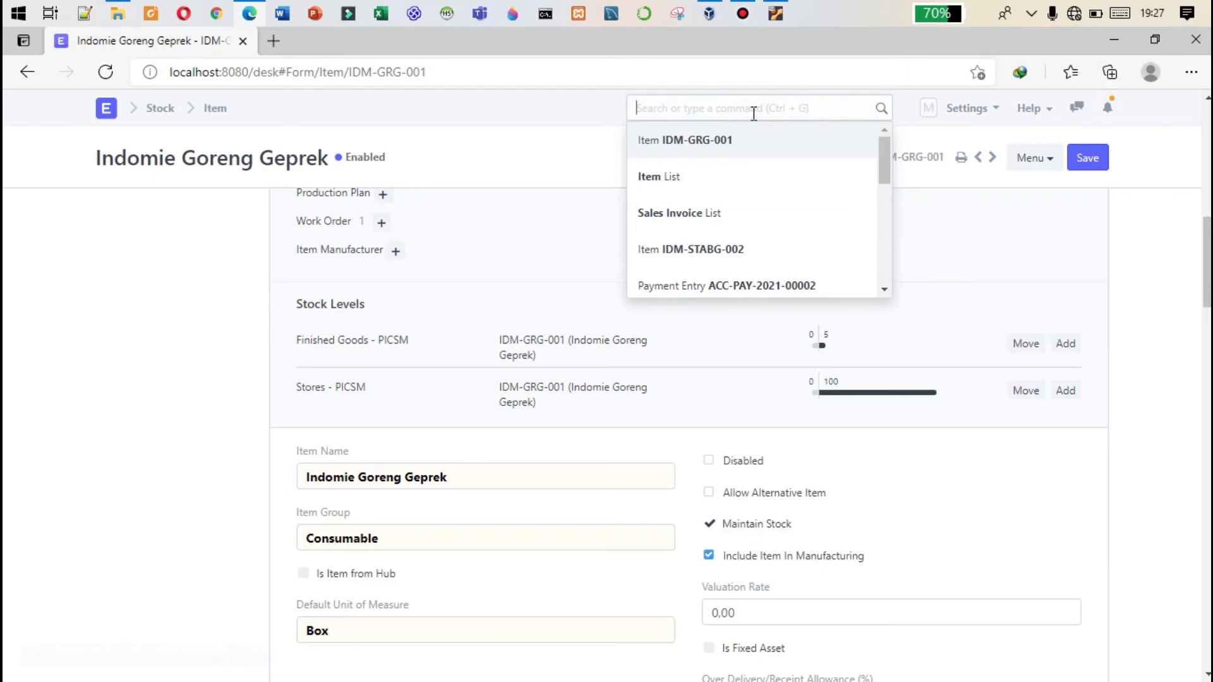
pyautogui.write('sales o')
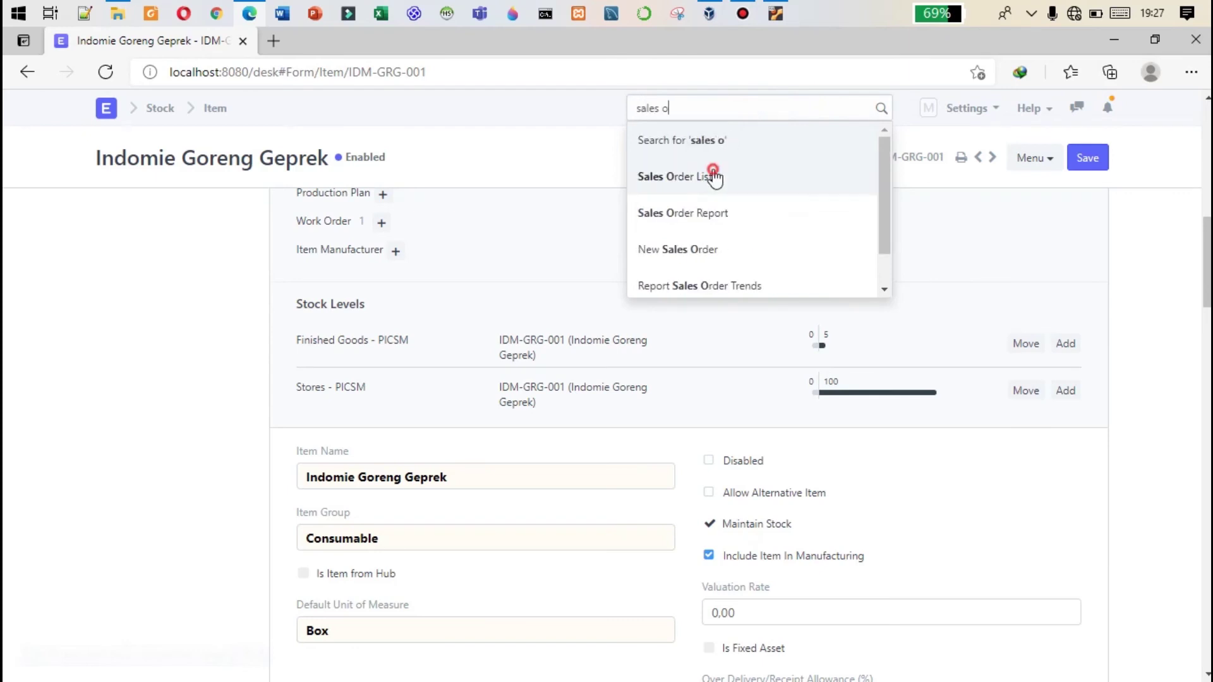
pyautogui.click(714, 176)
pyautogui.click(1088, 158)
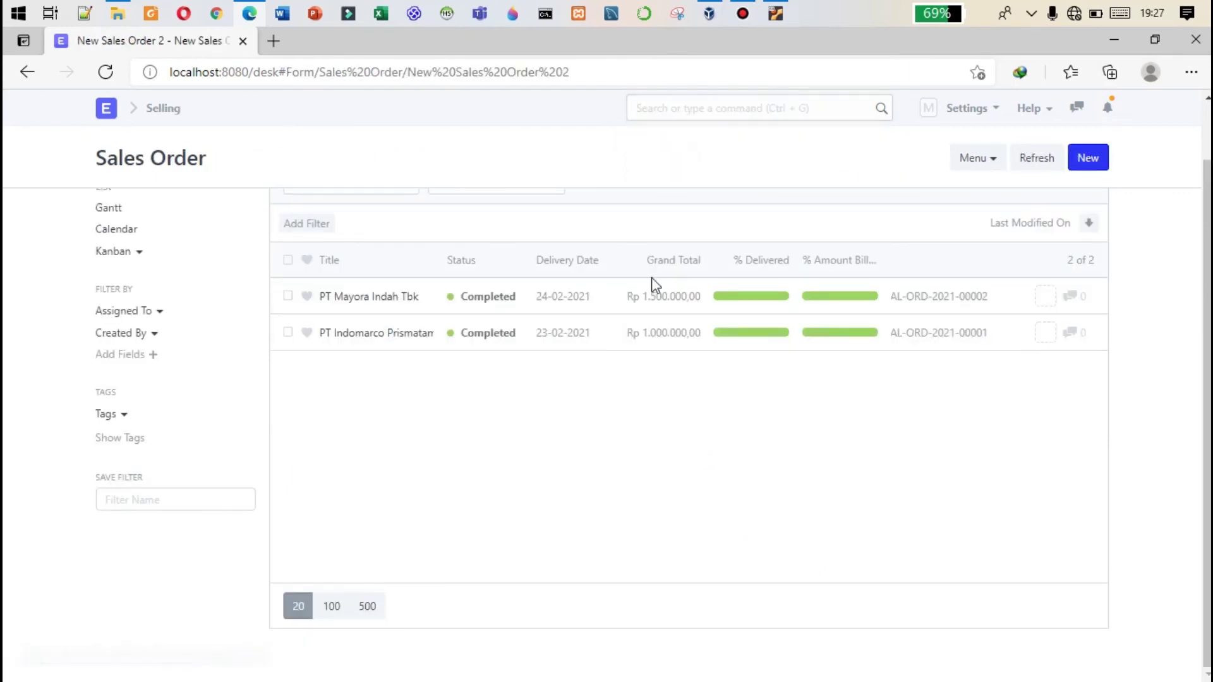
pyautogui.click(516, 239)
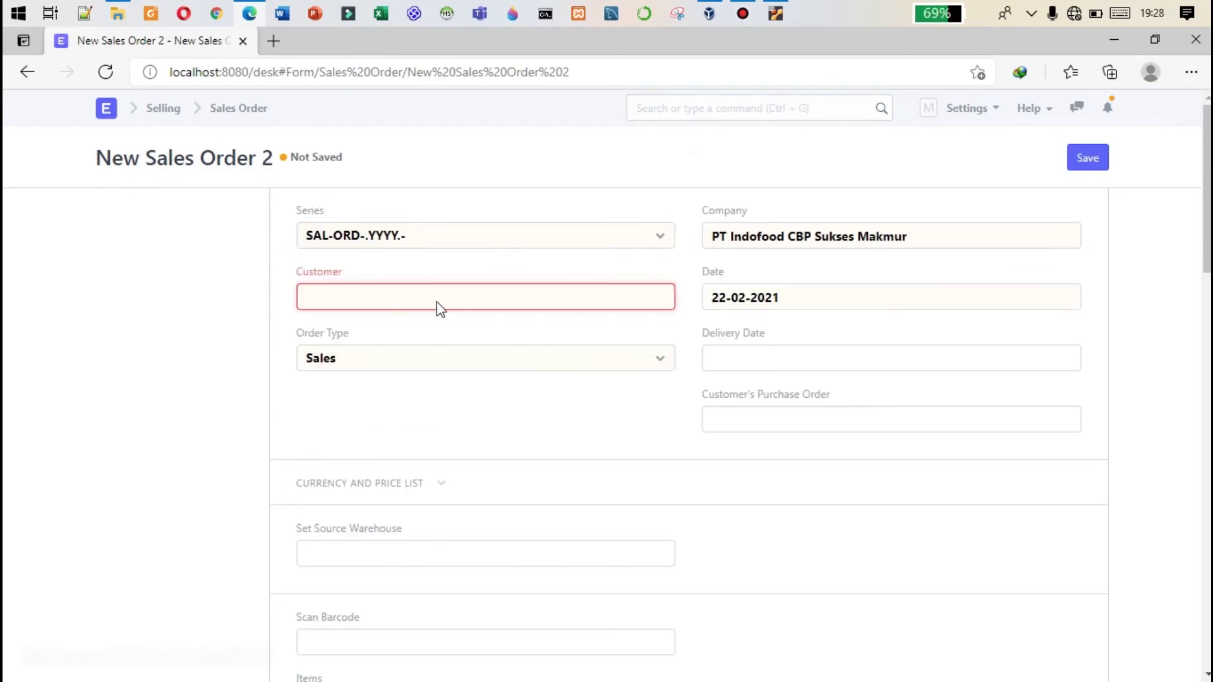
pyautogui.click(358, 336)
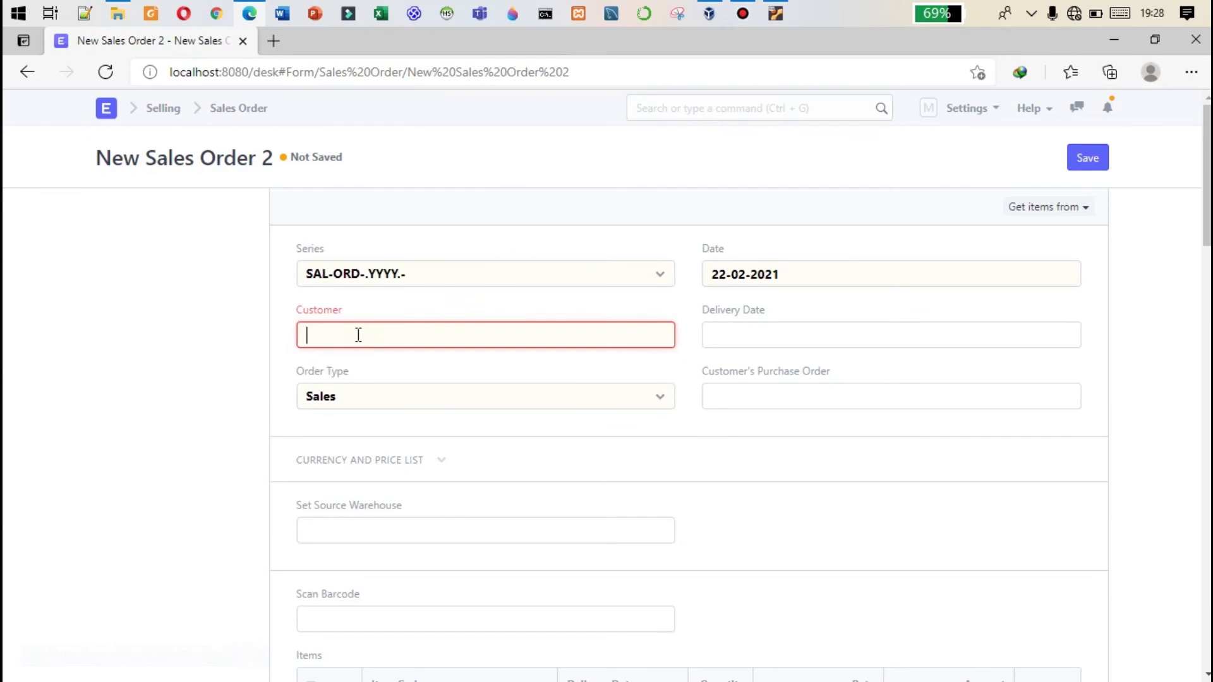
pyautogui.press('Return')
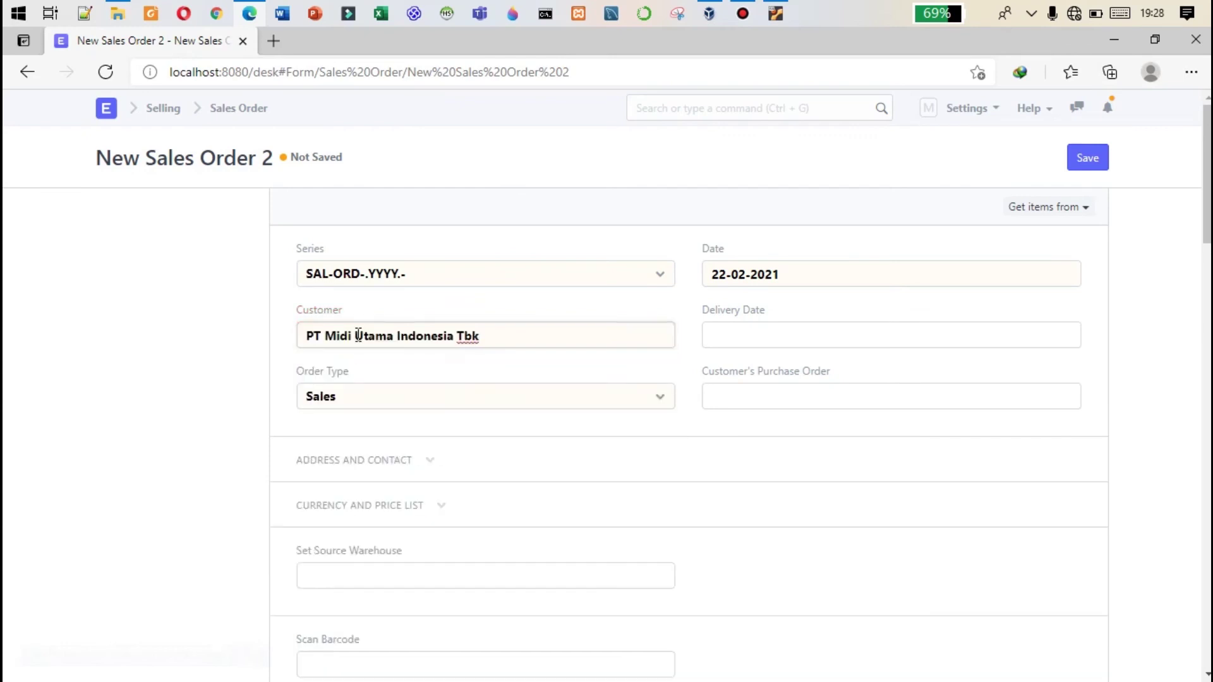
pyautogui.click(741, 335)
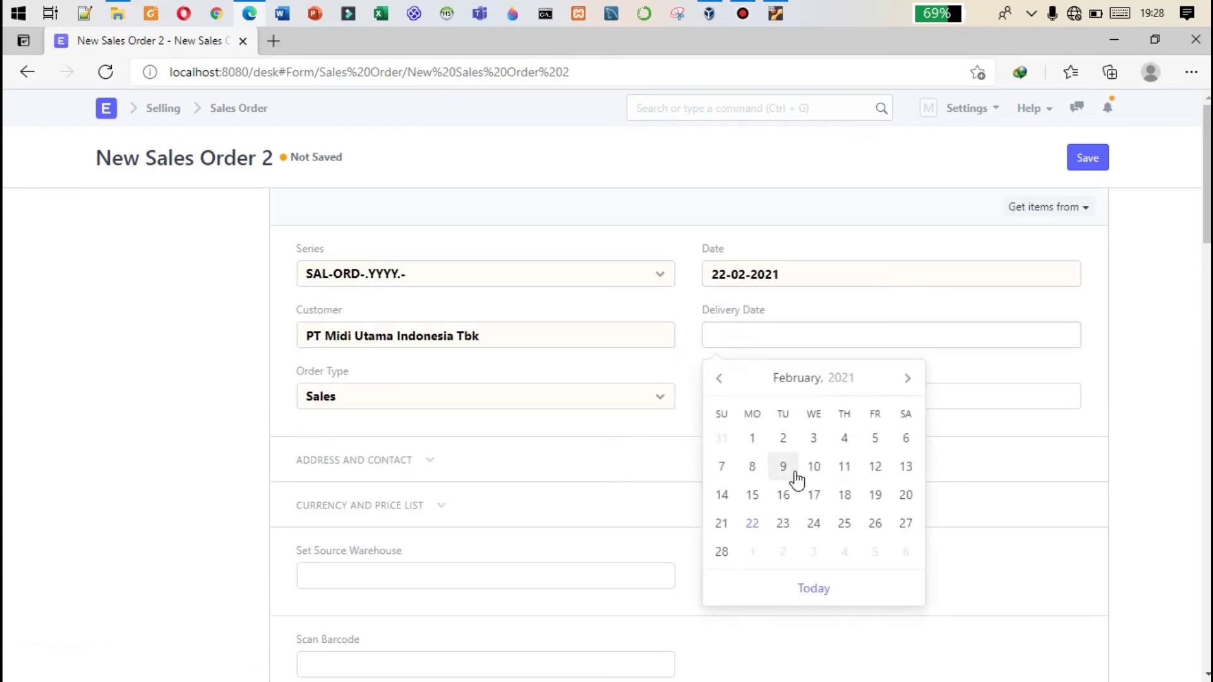
pyautogui.click(844, 523)
# Add item IDM-GRG-001 to the sales order with quantity 70 and a rate of Rp 30.000
pyautogui.scroll(-6, 577, 373)
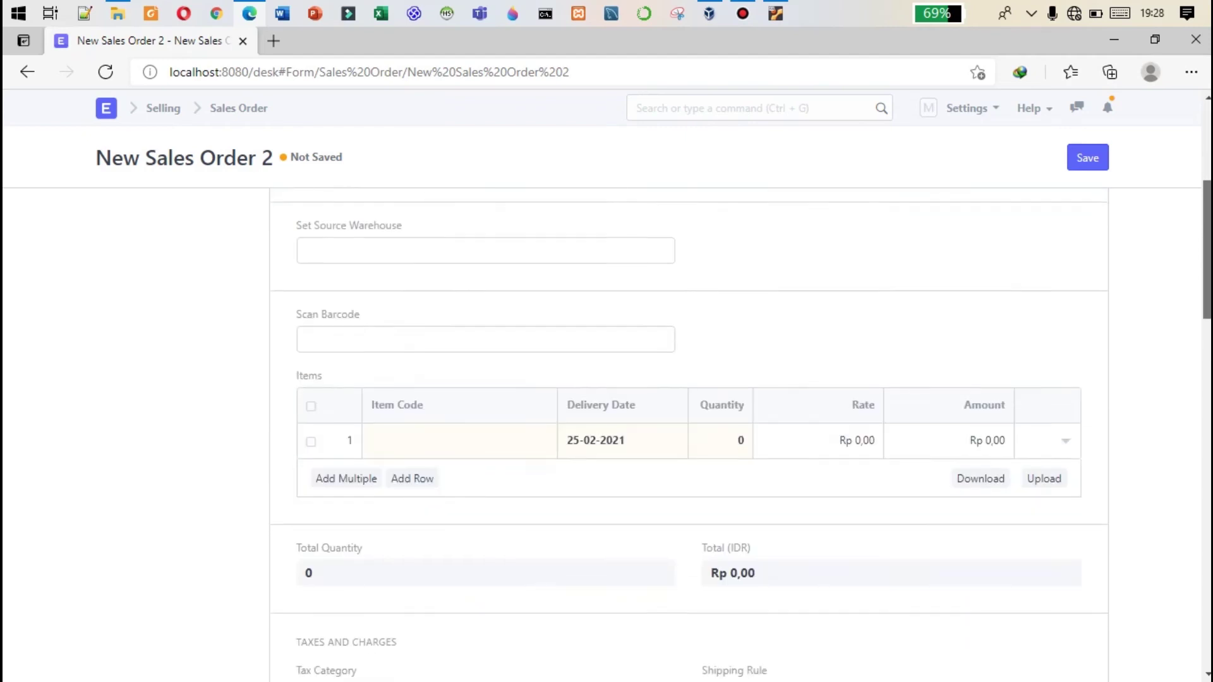
pyautogui.click(494, 373)
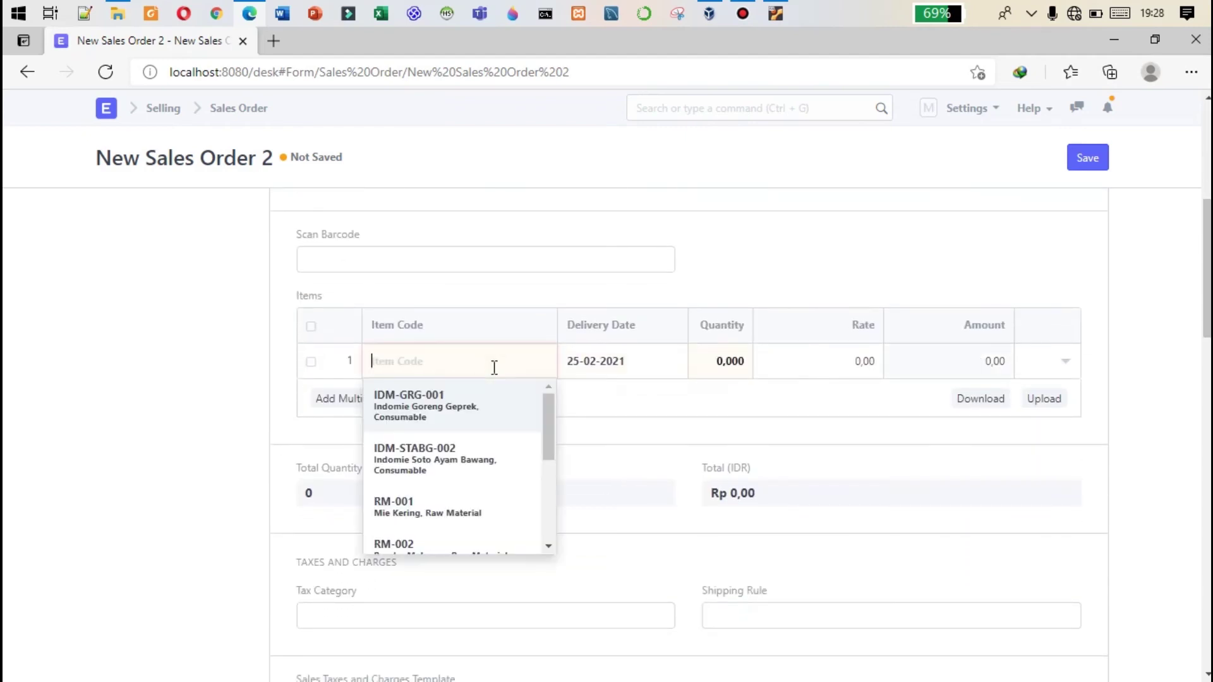
pyautogui.press('Return')
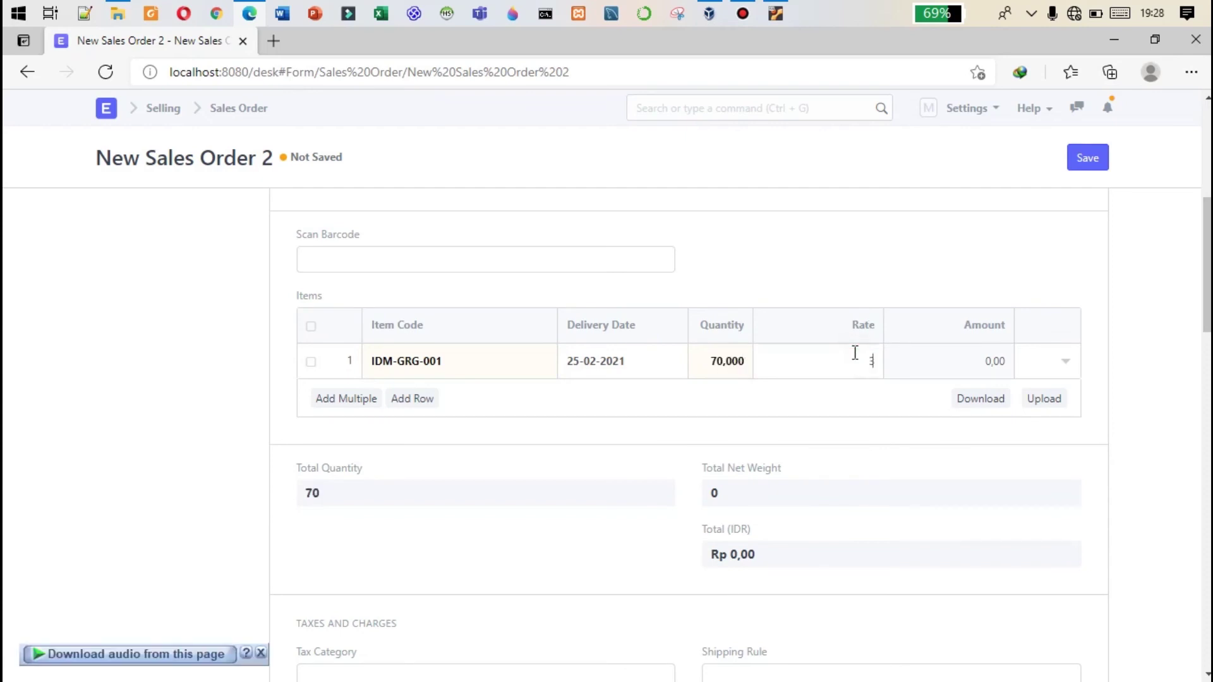
pyautogui.click(854, 417)
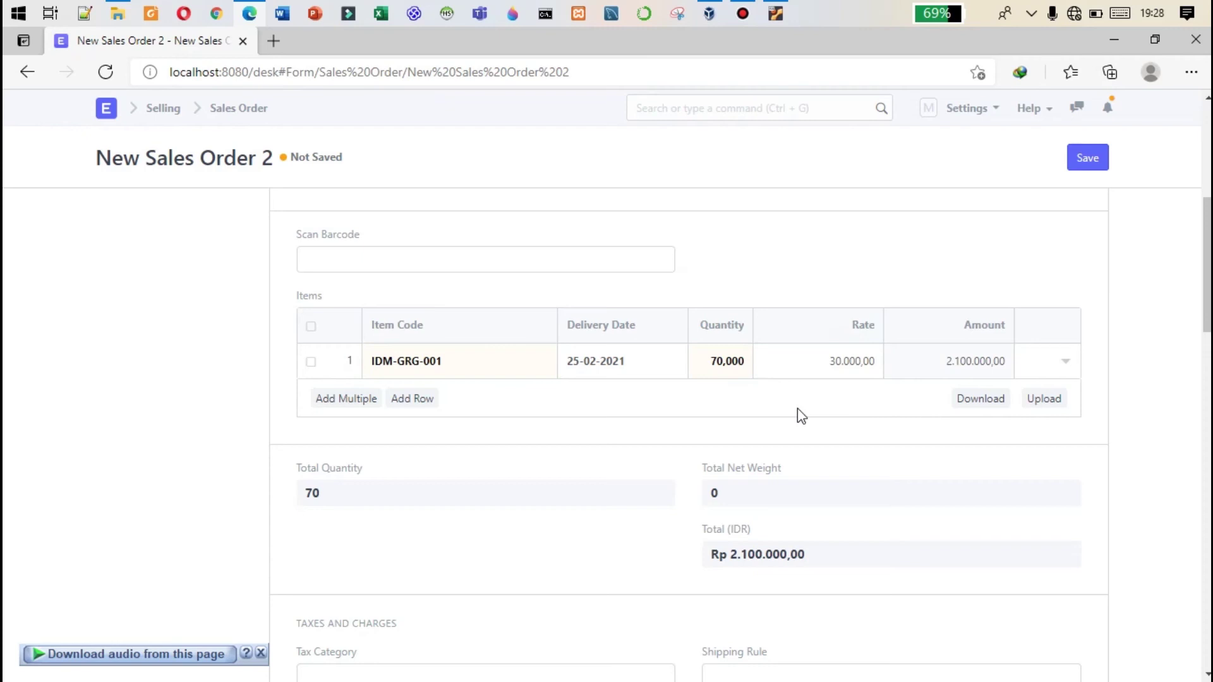
# Save the sales order and submit it
pyautogui.scroll(6, 1145, 410)
pyautogui.click(1082, 166)
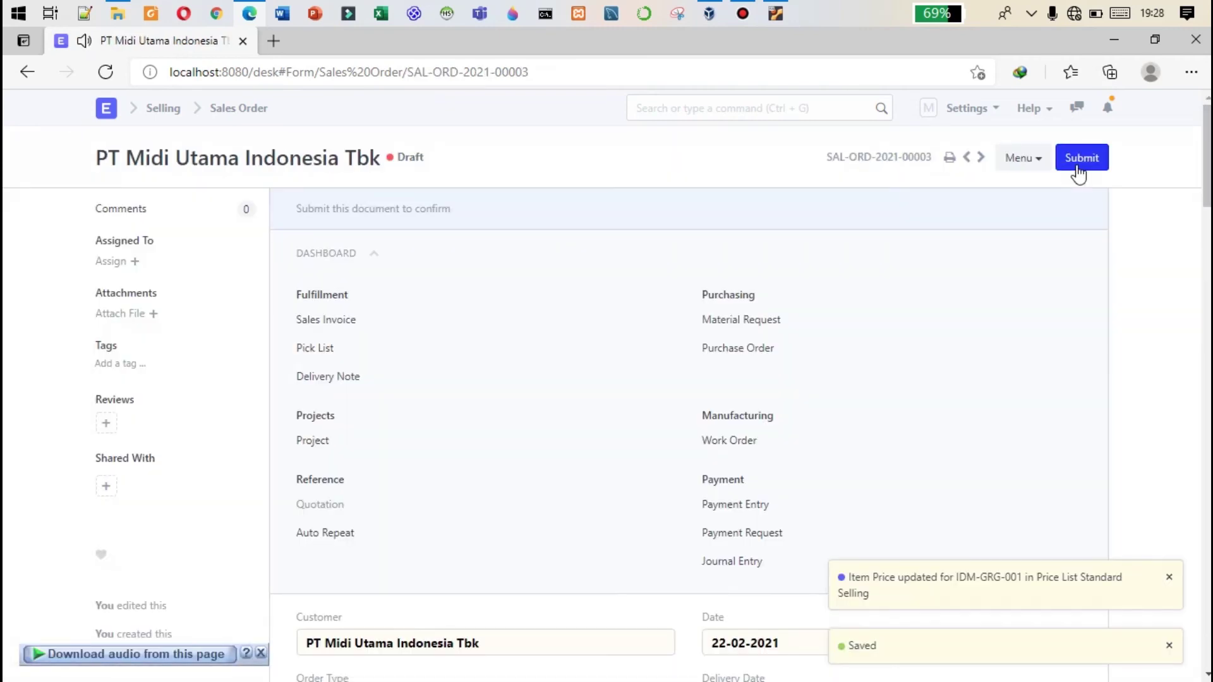
pyautogui.click(1082, 166)
pyautogui.click(831, 144)
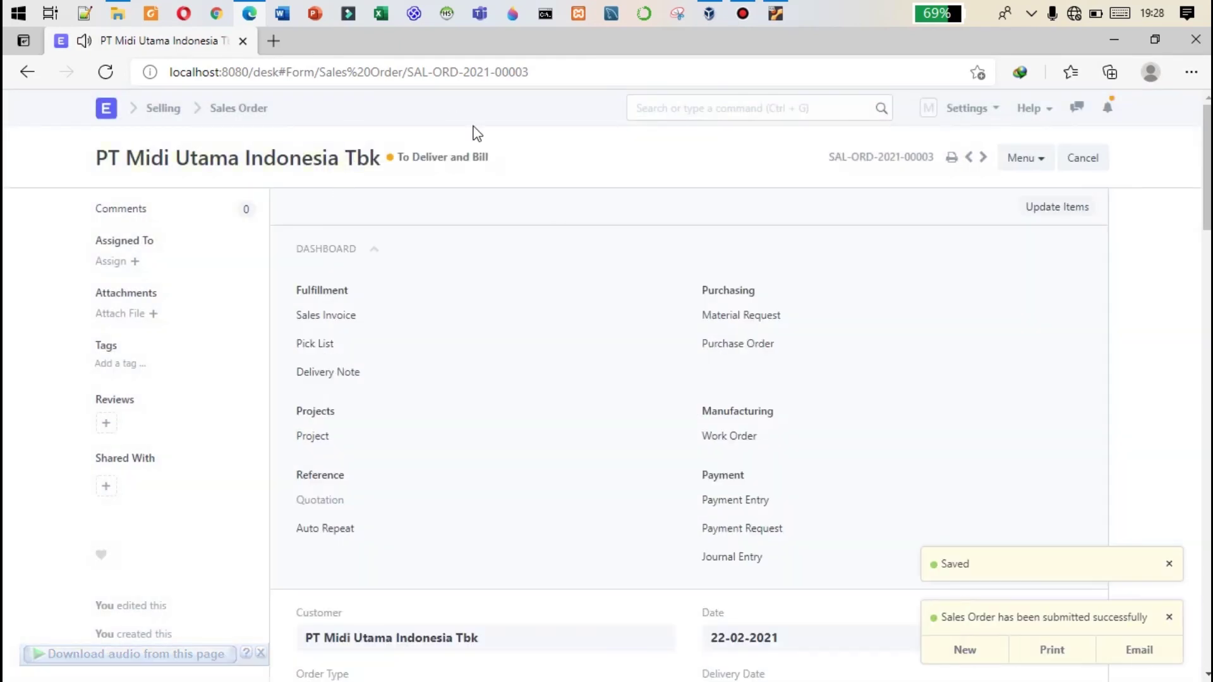
# Create a delivery note from the sales order and set its source warehouse to Stores - PICSM
pyautogui.click(1081, 208)
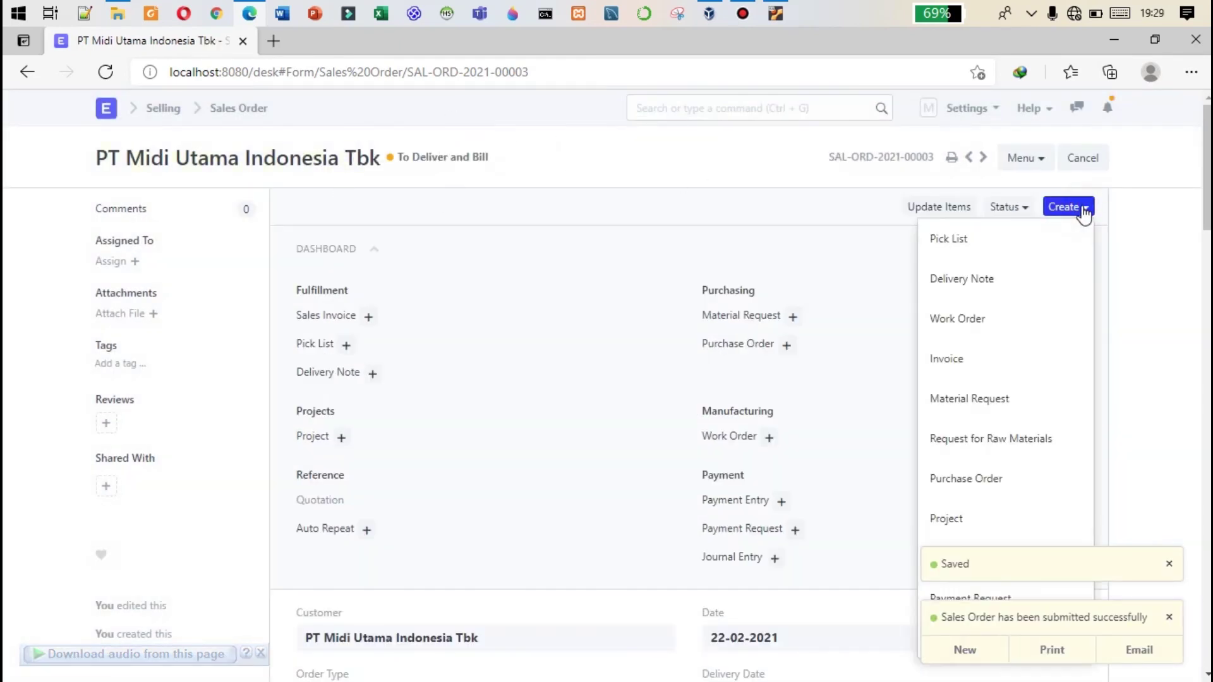
pyautogui.click(960, 284)
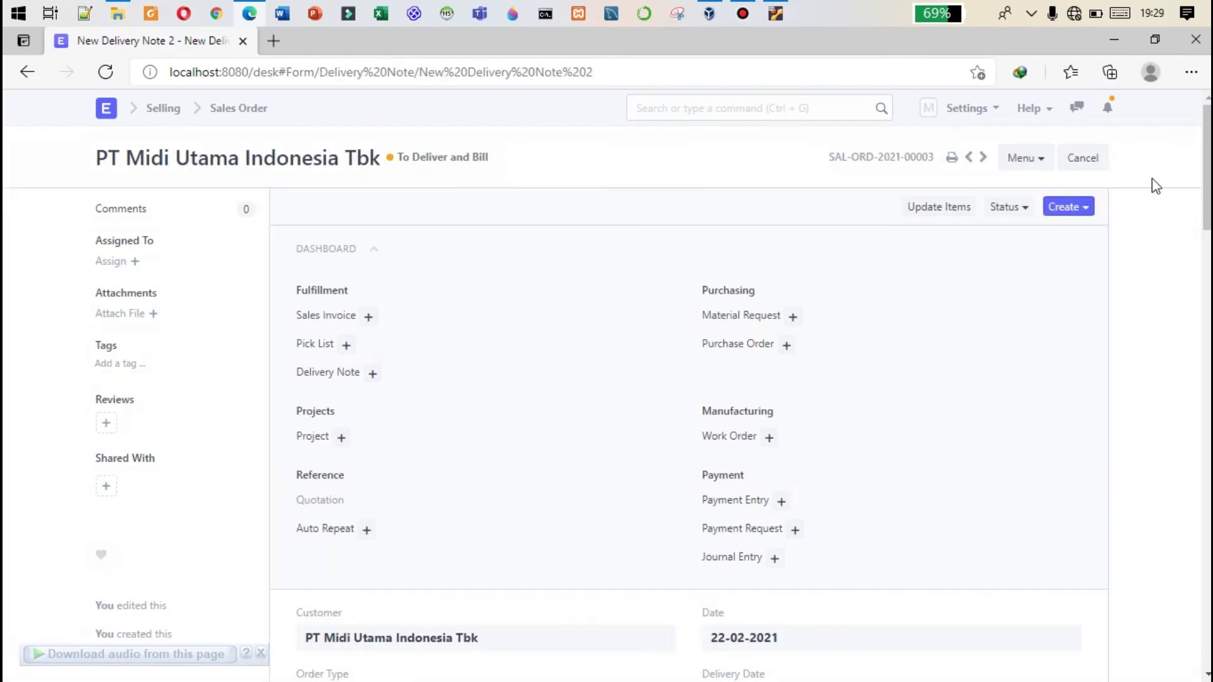
pyautogui.scroll(-5, 1104, 219)
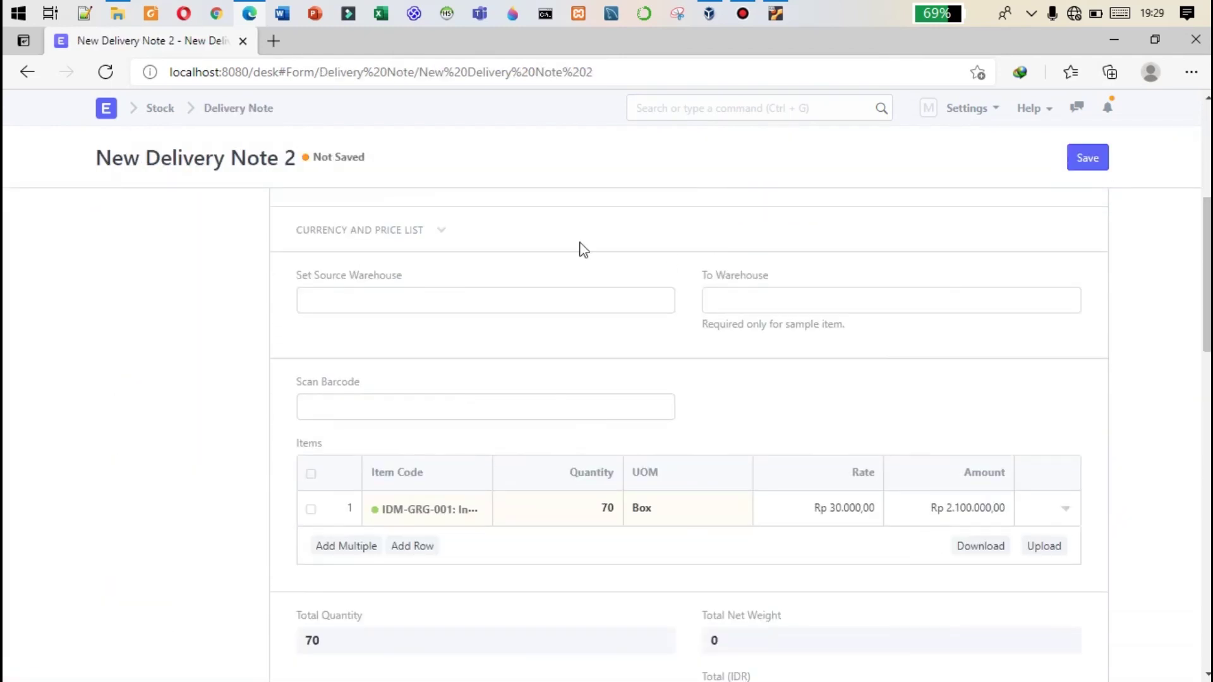
pyautogui.click(507, 302)
pyautogui.press('Down')
pyautogui.press('Down')
pyautogui.press('Return')
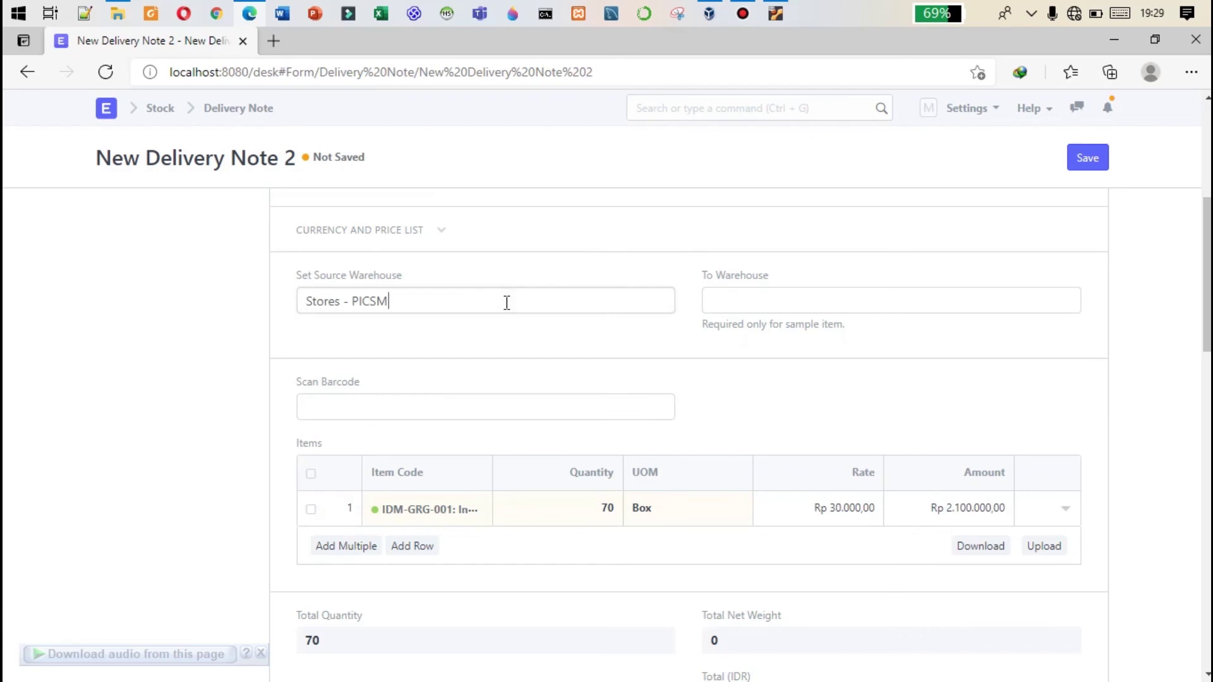
# Review the new delivery note and save it as a draft
pyautogui.scroll(-3, 1145, 300)
pyautogui.scroll(7, 1196, 242)
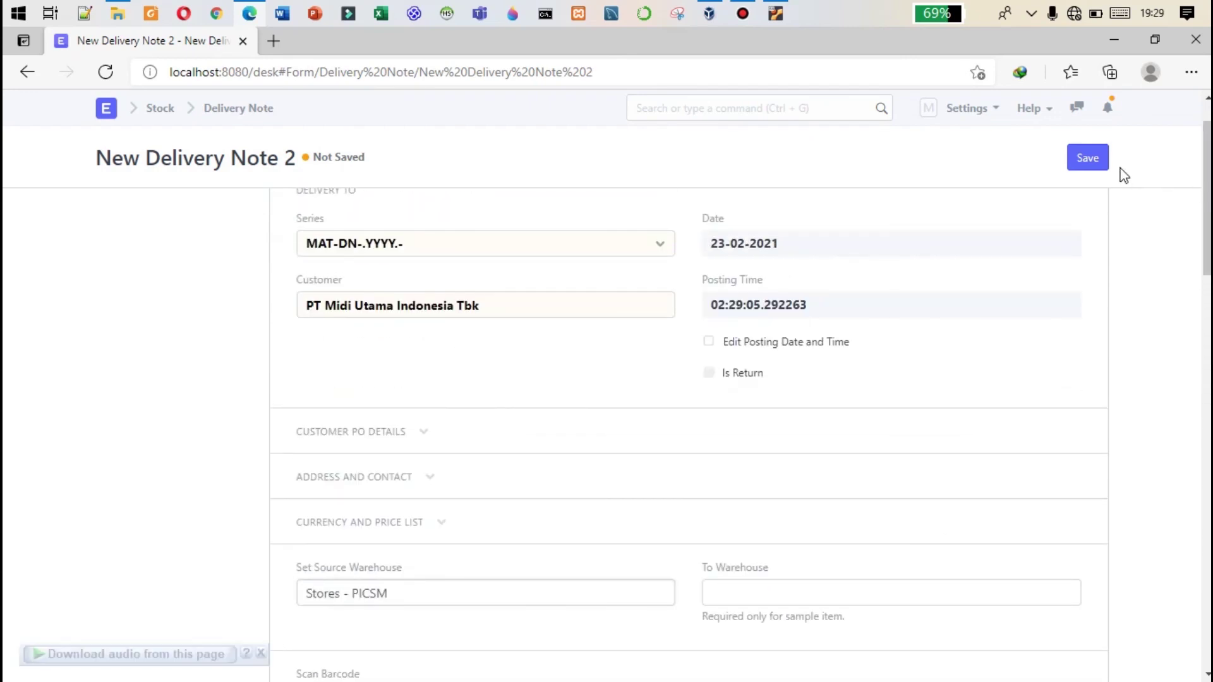
pyautogui.click(1089, 166)
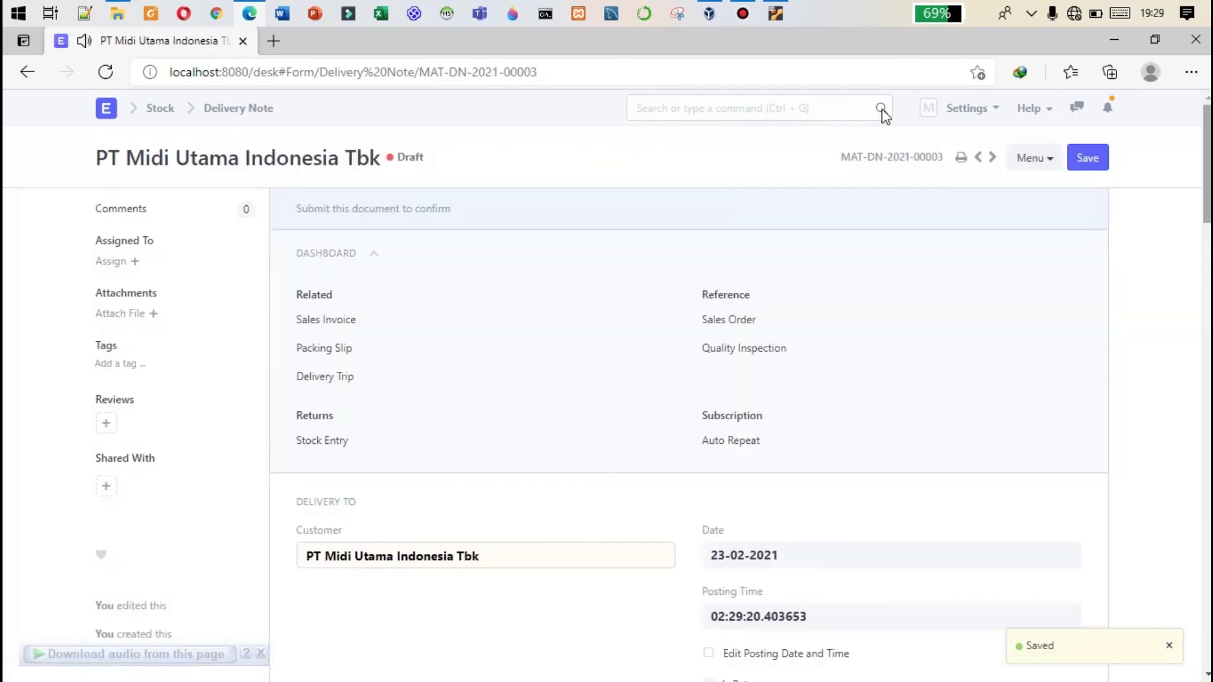
# Open the item IDM-GRG-001 and check its stock levels per warehouse
pyautogui.click(767, 108)
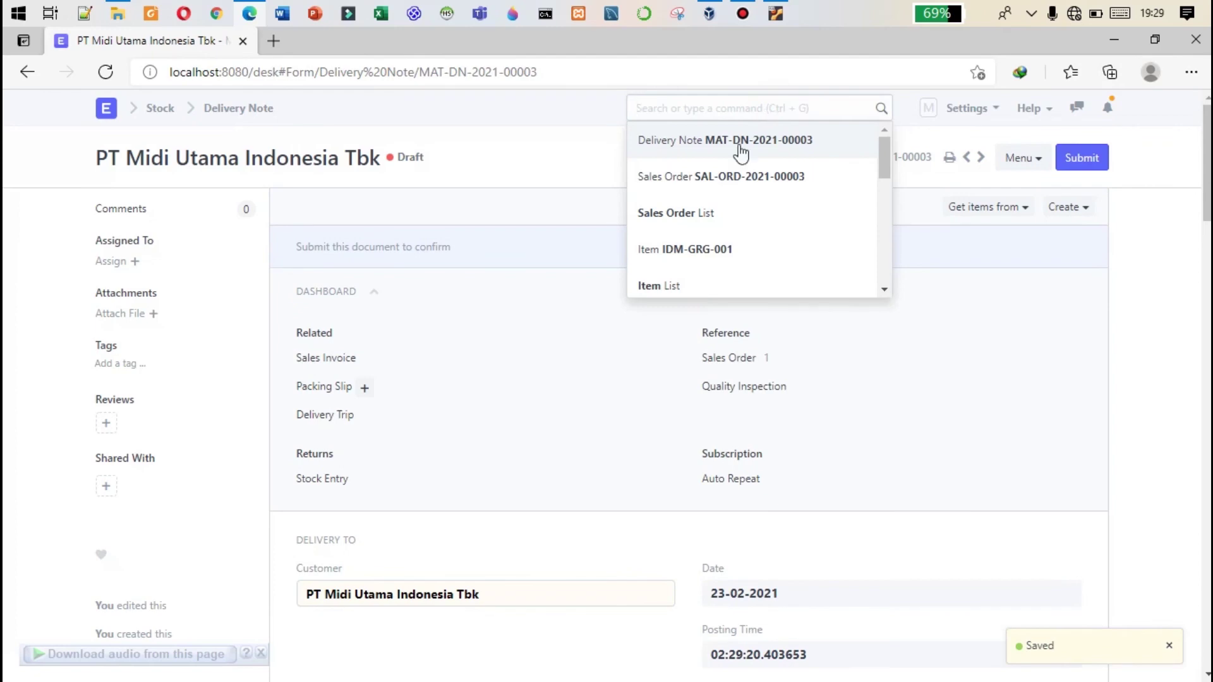
pyautogui.click(715, 248)
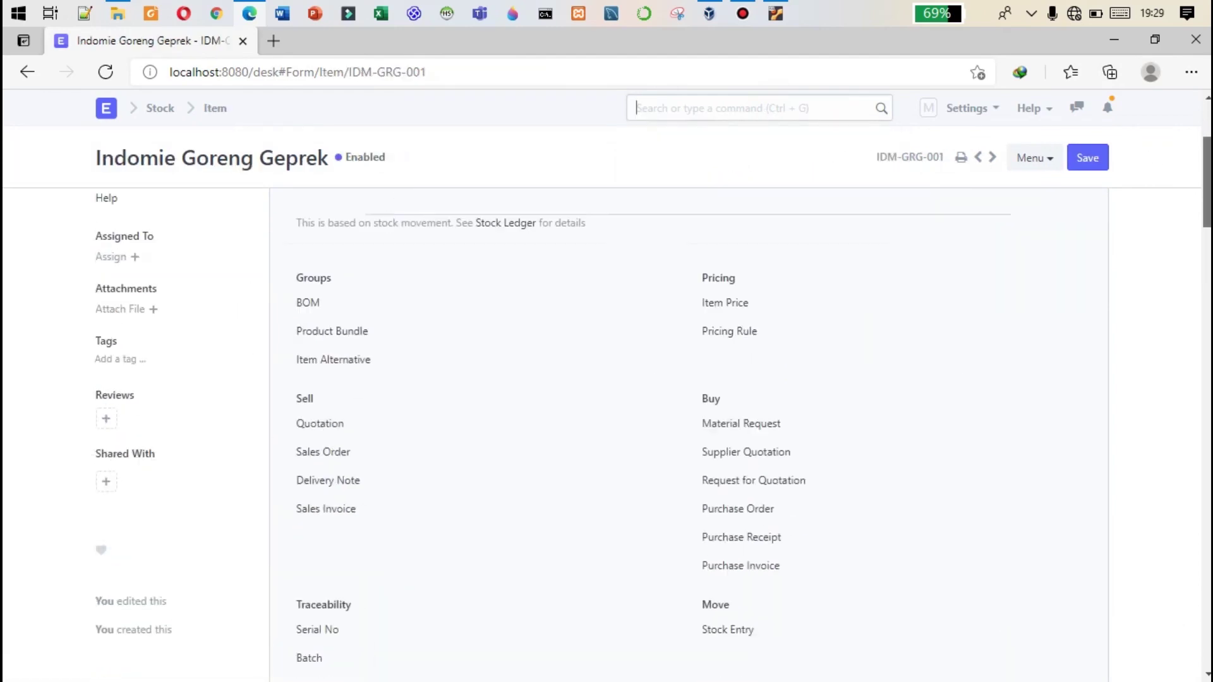
pyautogui.scroll(-7, 689, 436)
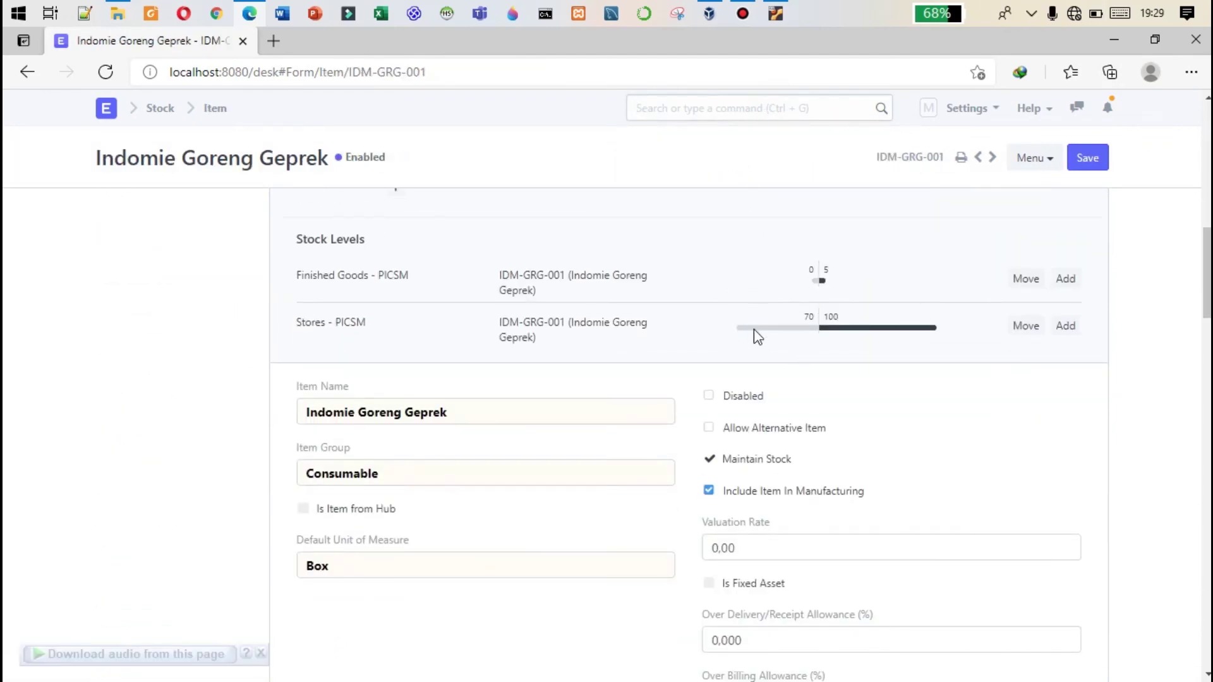
# Return to the draft delivery note for PT Midi Utama Indonesia Tbk and submit it
pyautogui.click(763, 108)
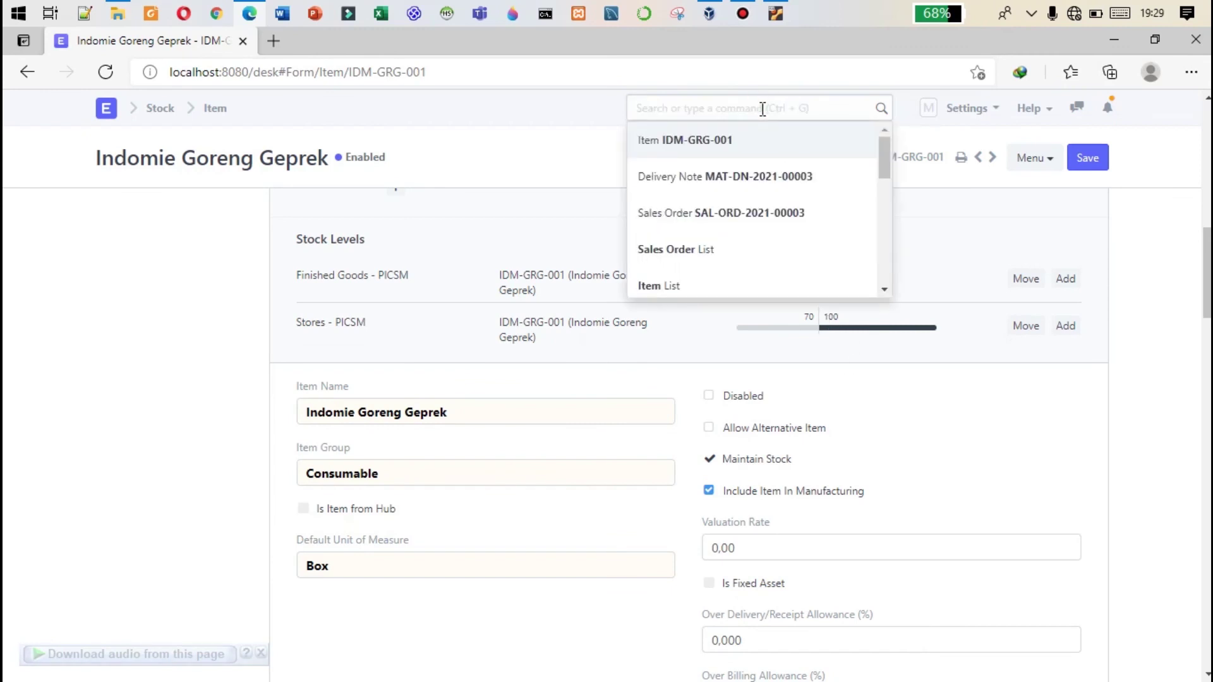
pyautogui.click(747, 177)
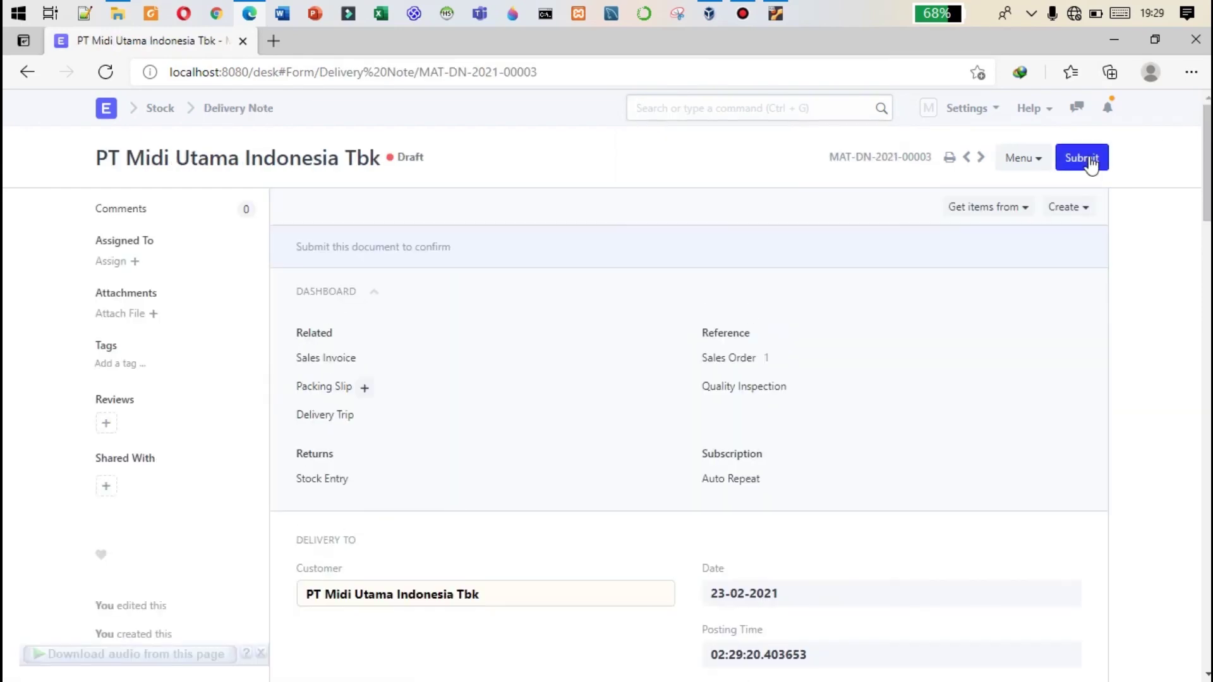
pyautogui.click(1086, 158)
pyautogui.click(832, 140)
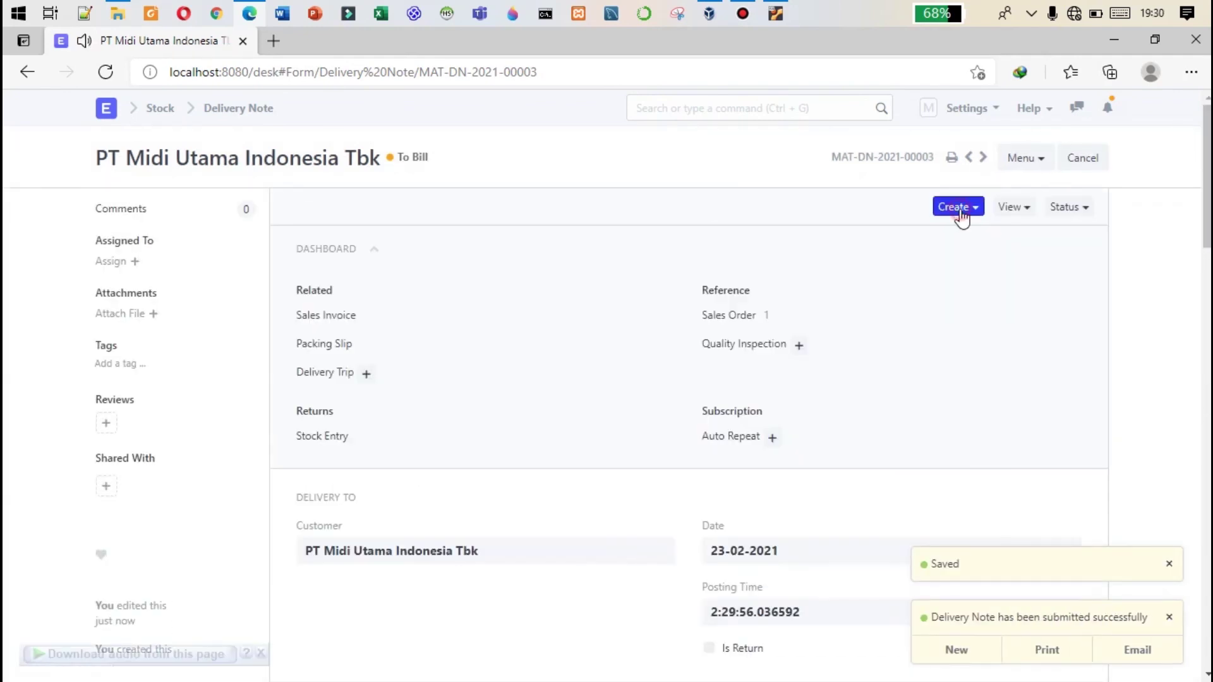
# Create a sales invoice from the submitted delivery note and review its item lines
pyautogui.click(954, 207)
pyautogui.click(871, 361)
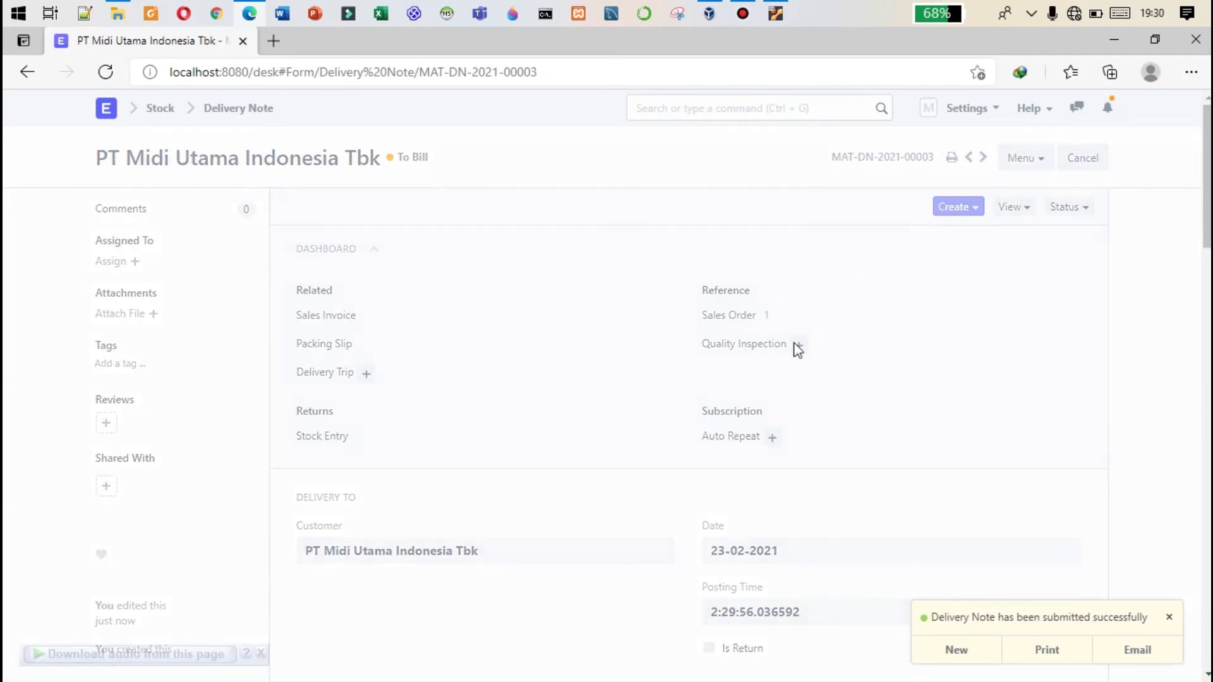
pyautogui.scroll(-6, 785, 363)
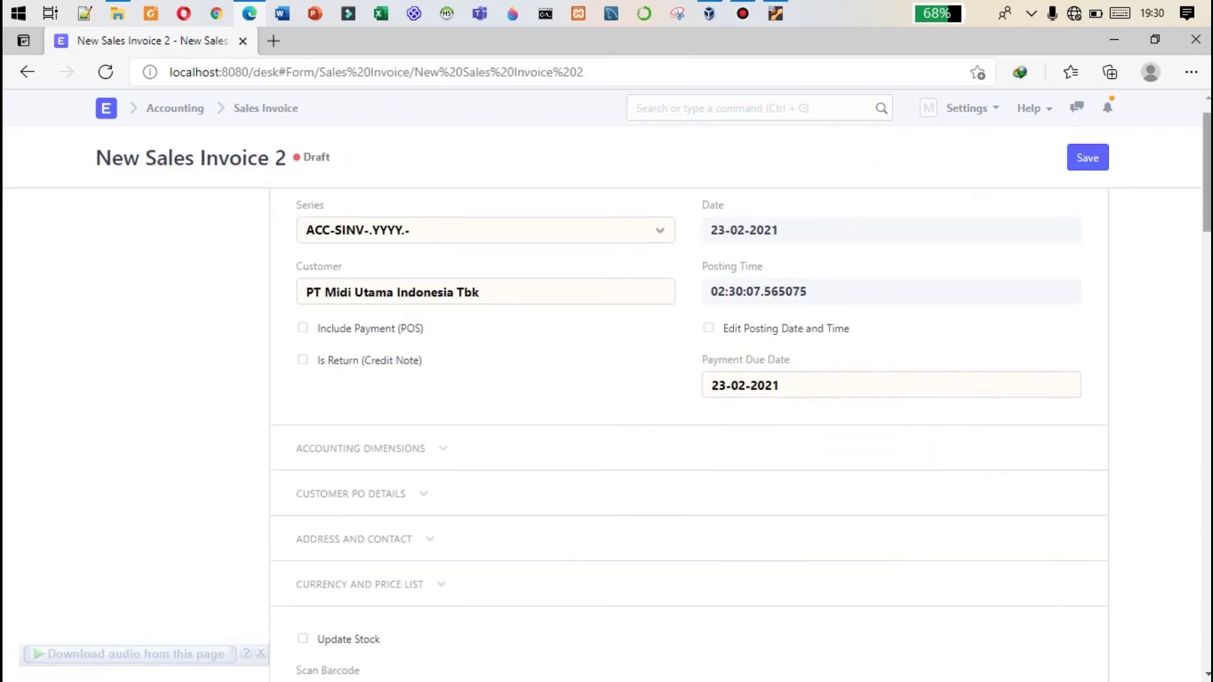
pyautogui.scroll(2, 786, 364)
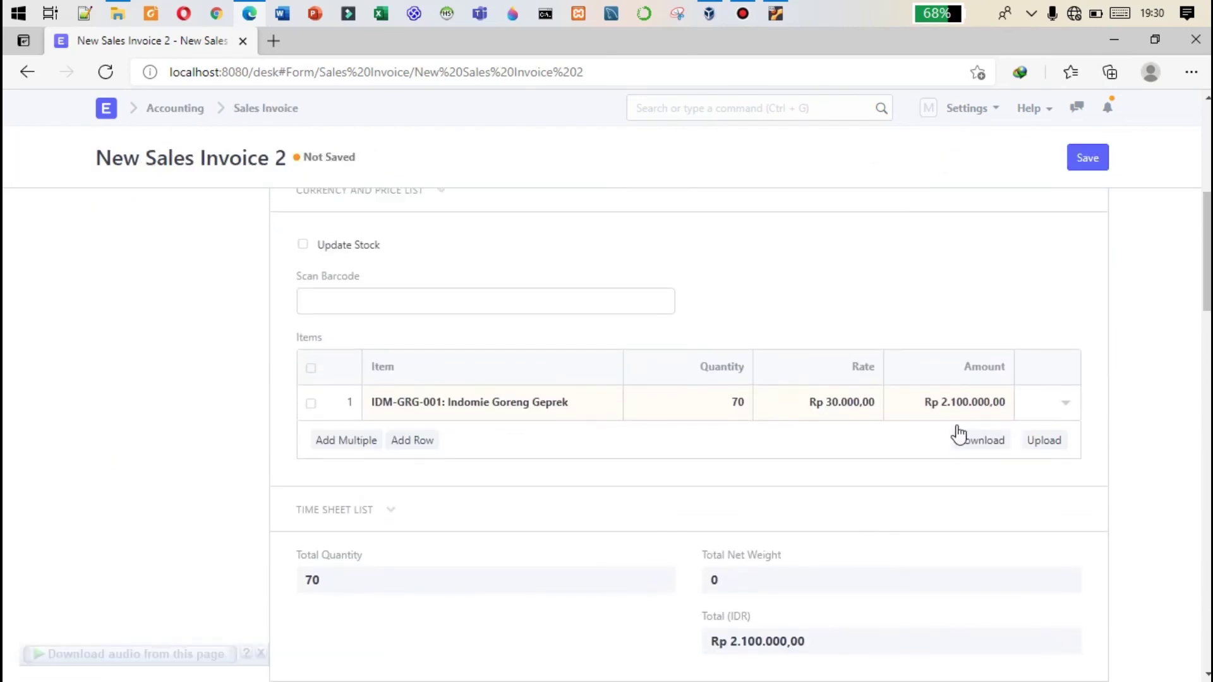
pyautogui.scroll(5, 1131, 128)
# Save the sales invoice for PT Midi Utama Indonesia Tbk and submit it
pyautogui.click(1088, 158)
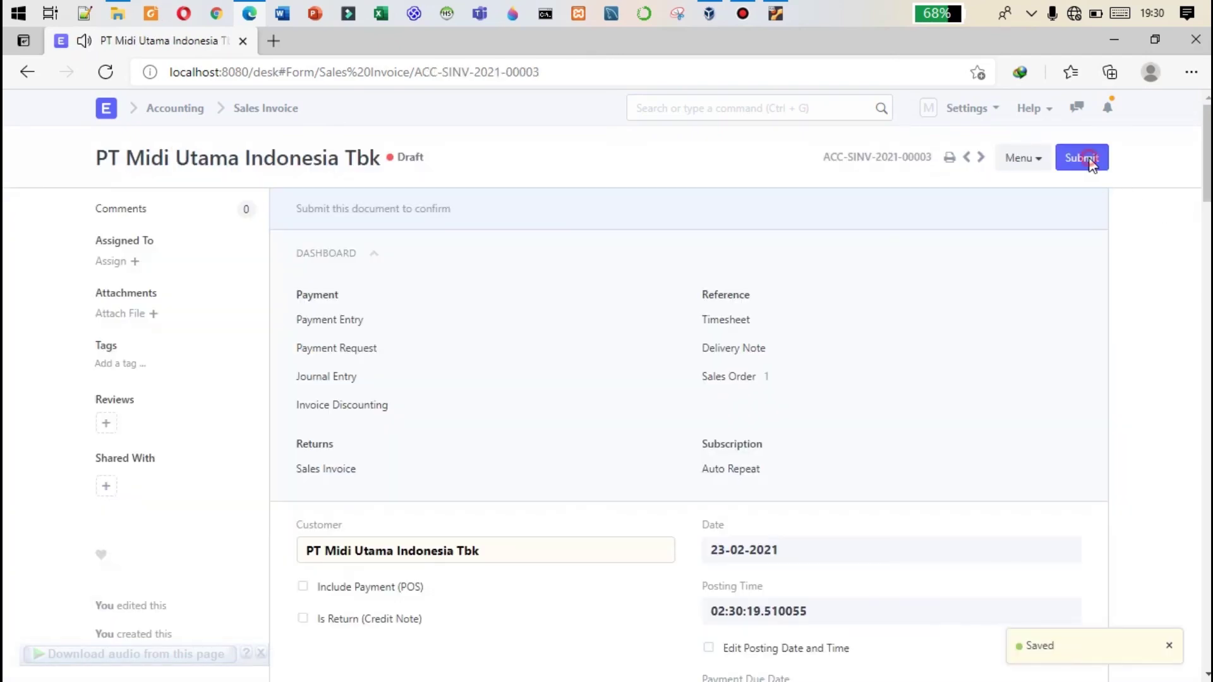
pyautogui.click(1097, 162)
pyautogui.click(1092, 159)
pyautogui.click(828, 141)
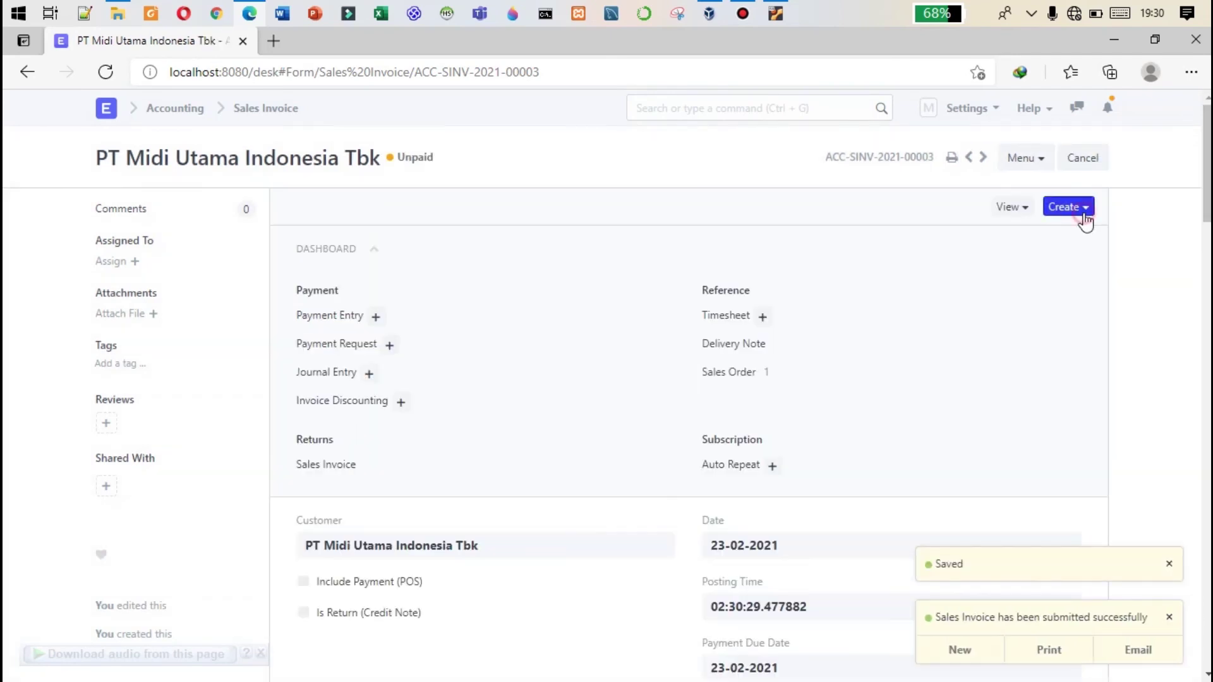
# Reopen the item IDM-GRG-001 and check its stock levels in the Finished Goods and Stores warehouses
pyautogui.click(1082, 211)
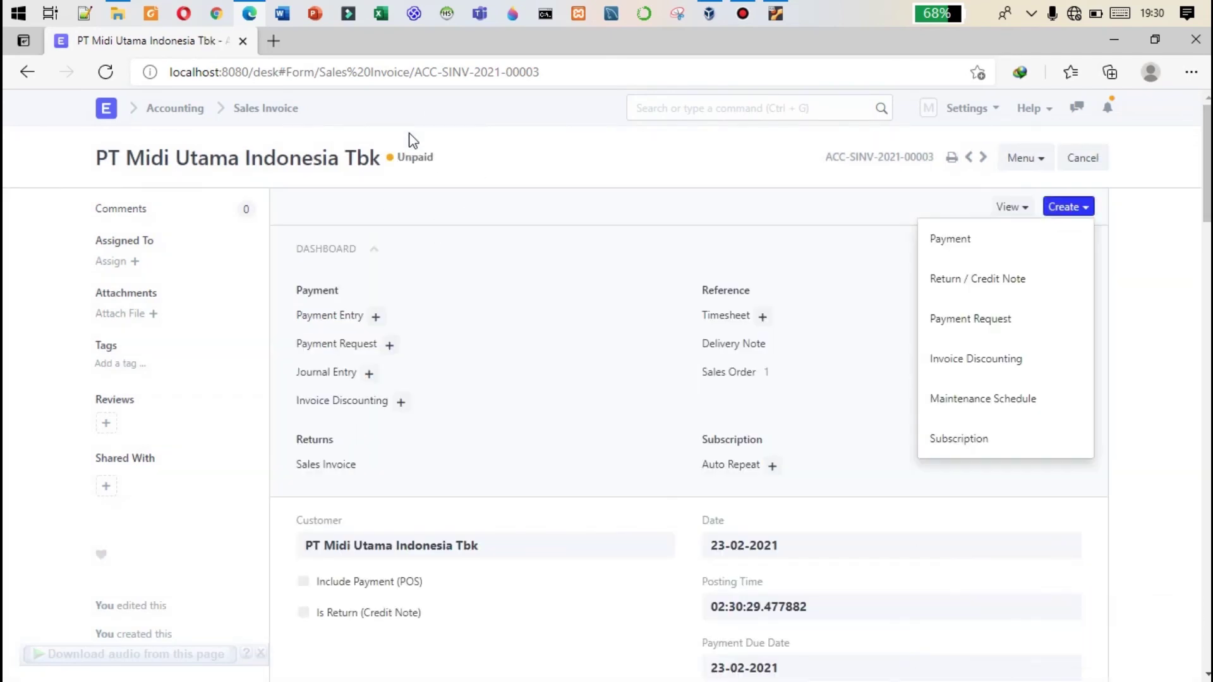
pyautogui.click(688, 110)
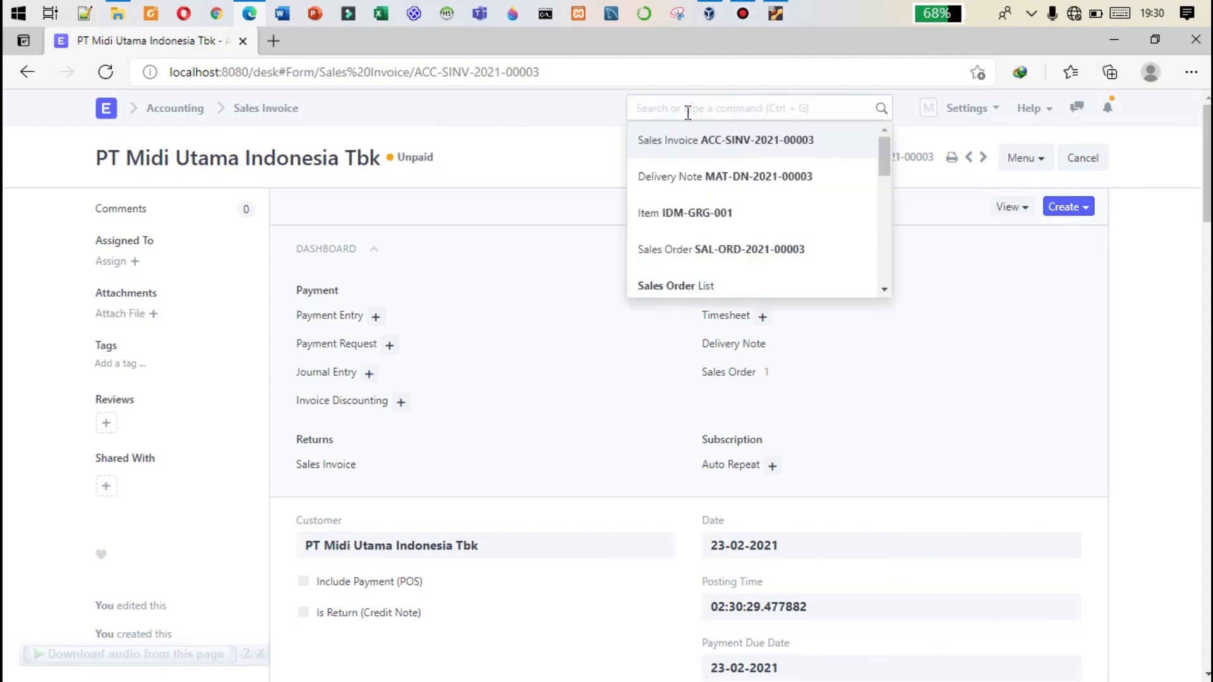
pyautogui.click(683, 213)
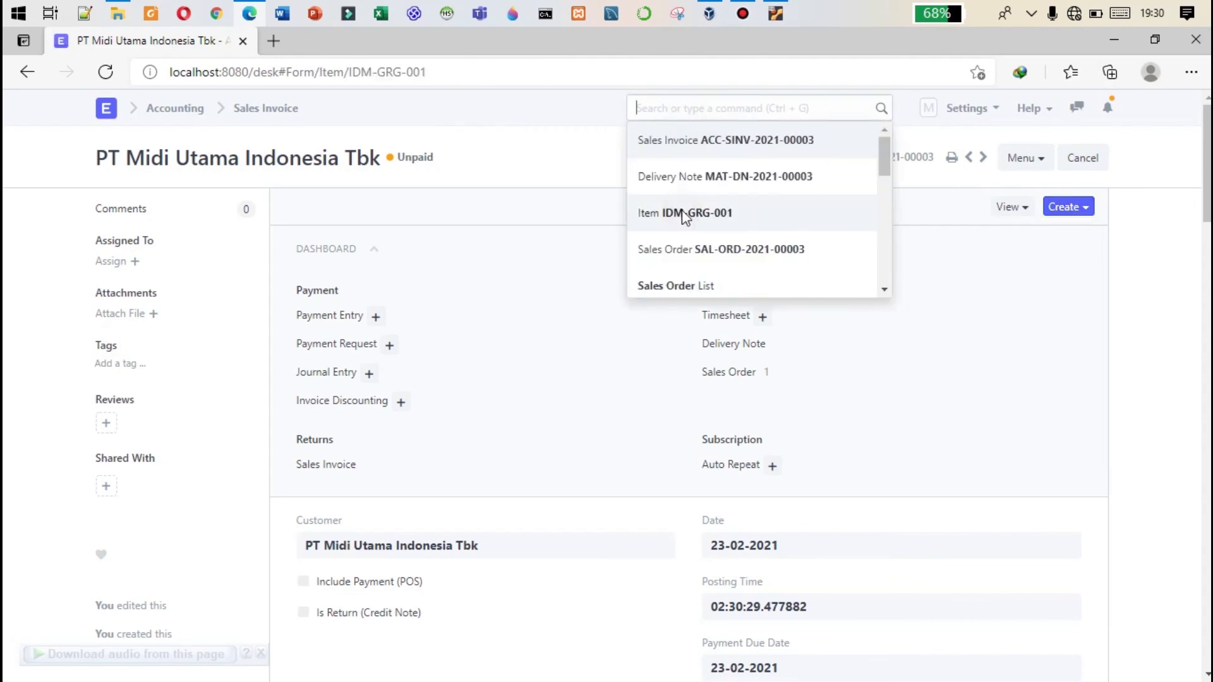
pyautogui.scroll(-10, 833, 426)
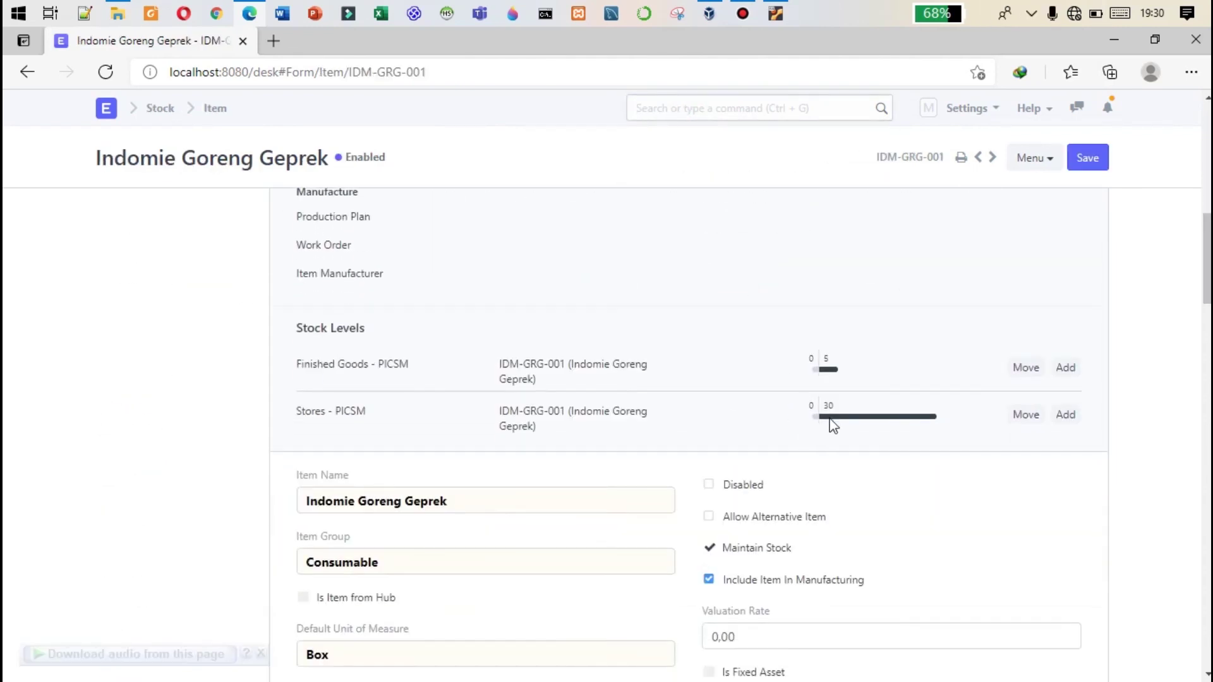
# Return to the submitted sales invoice for PT Midi Utama Indonesia Tbk and create a payment entry from it
pyautogui.click(731, 111)
pyautogui.write('sale')
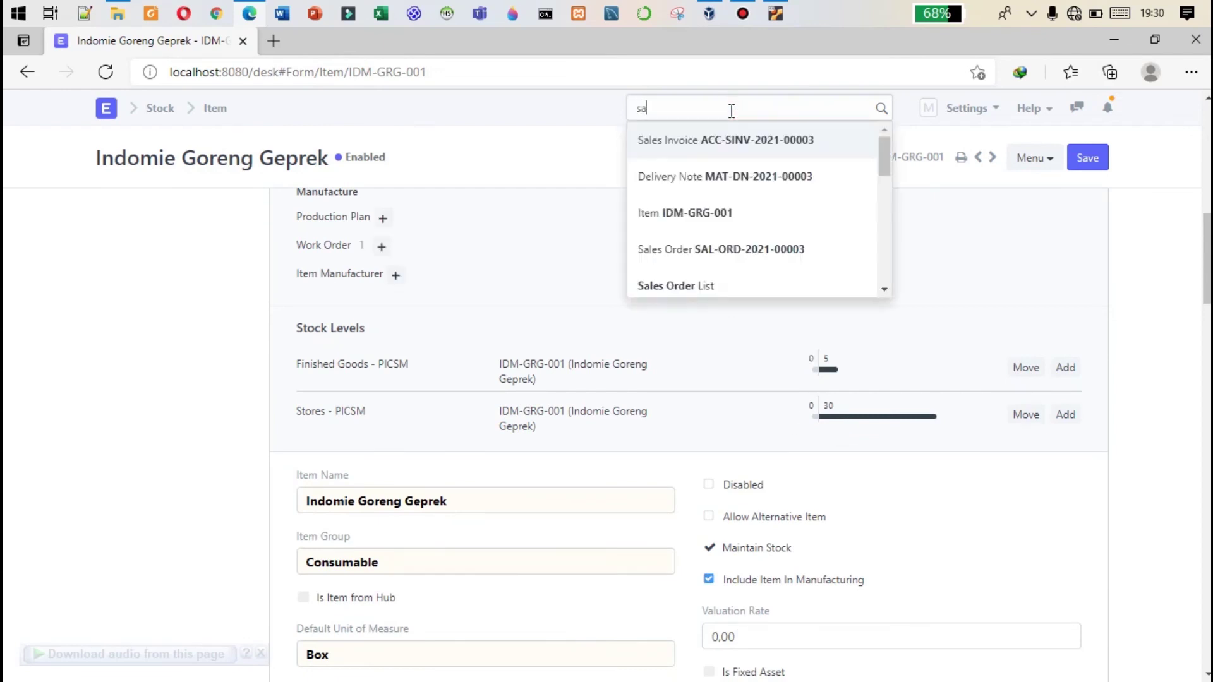
pyautogui.press('BackSpace')
pyautogui.press('BackSpace')
pyautogui.press('BackSpace')
pyautogui.press('BackSpace')
pyautogui.press('Down')
pyautogui.press('Return')
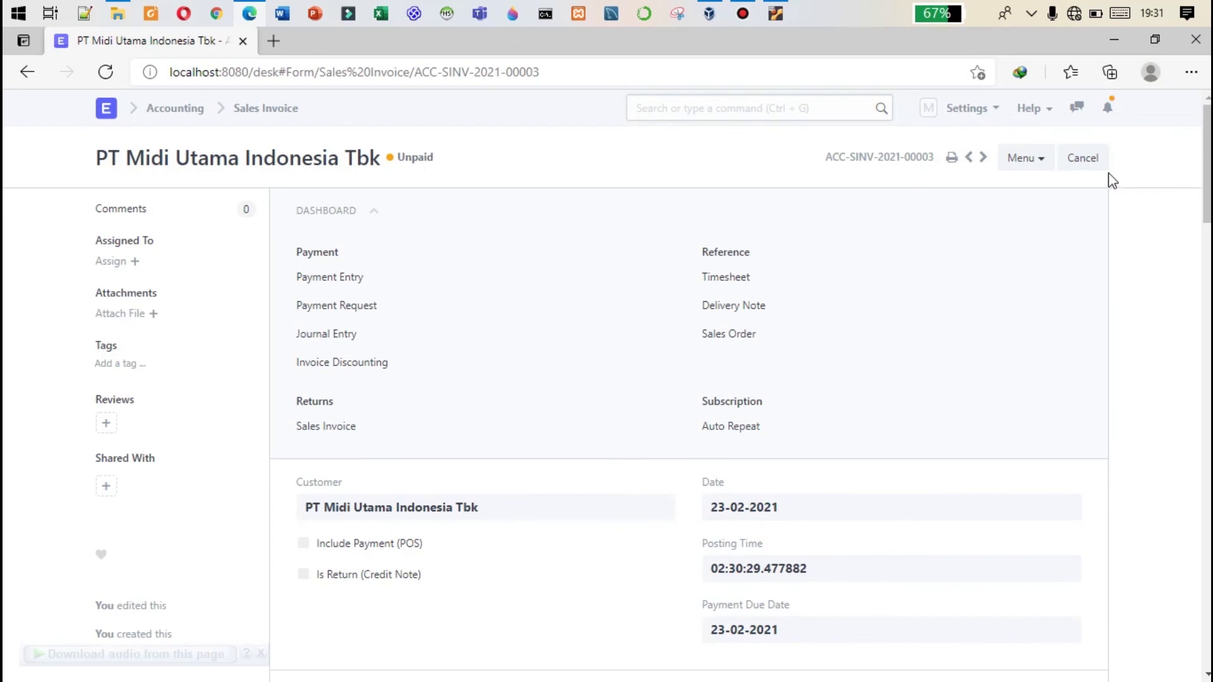
pyautogui.click(1065, 210)
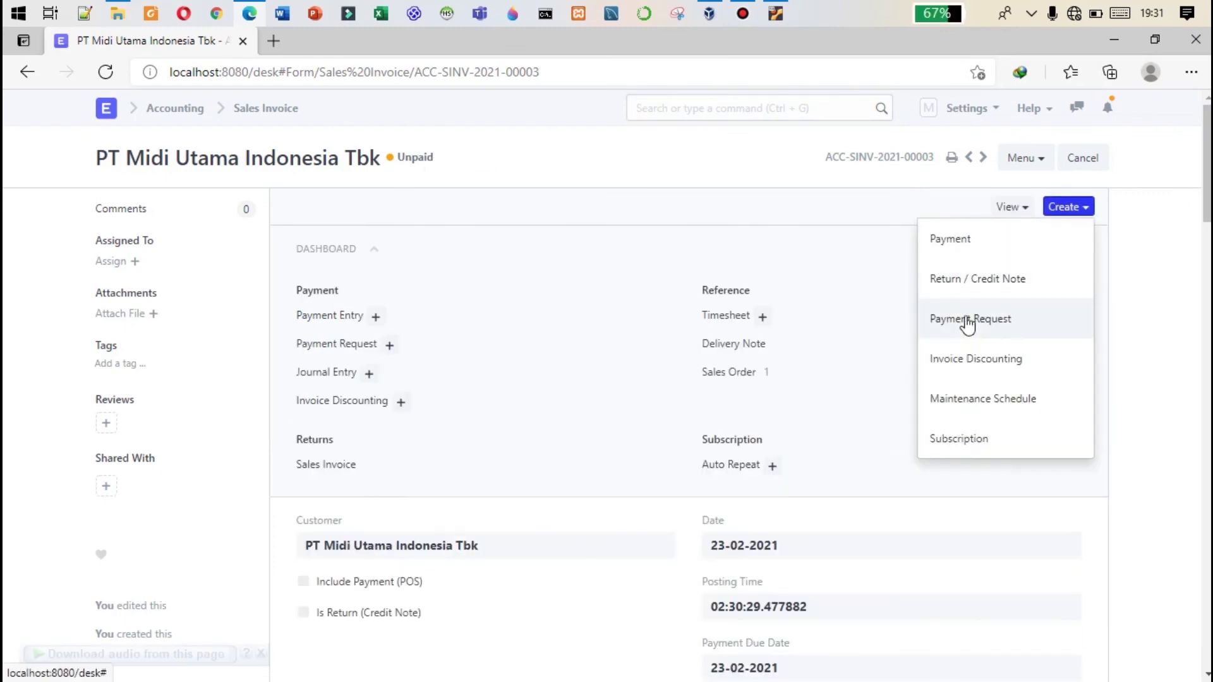
pyautogui.click(957, 240)
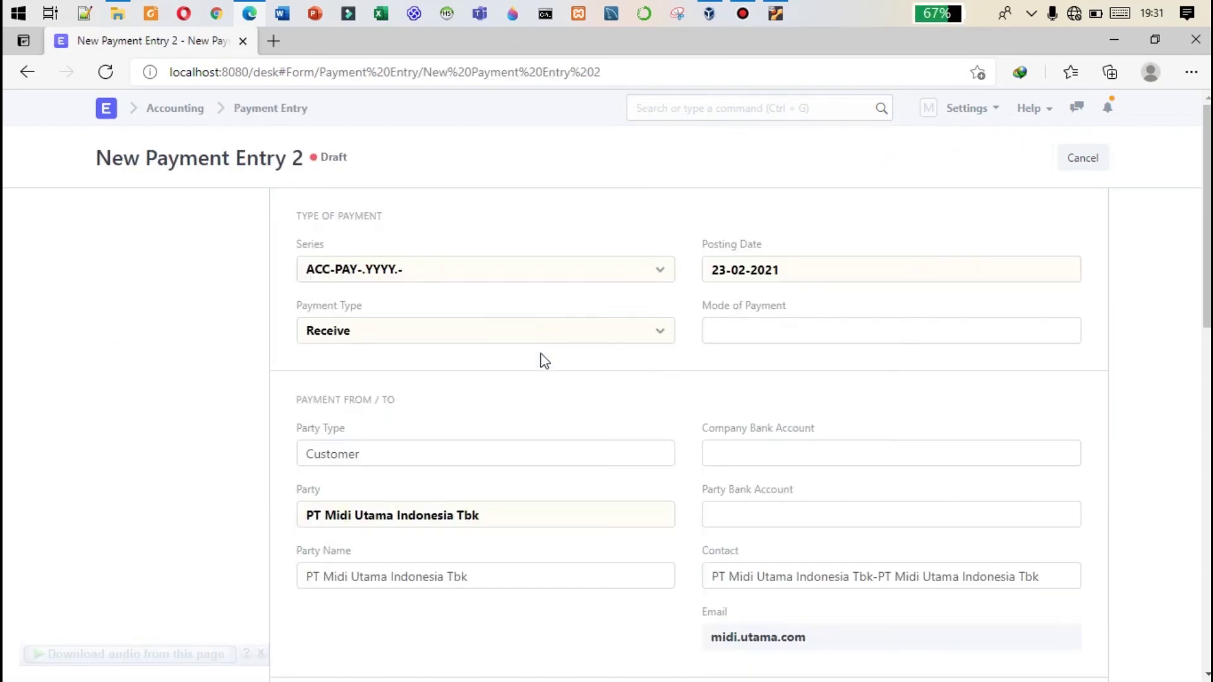
# Set the payment entry's mode of payment to Cash and review the party and paid amount
pyautogui.click(836, 324)
pyautogui.press('Down')
pyautogui.press('Down')
pyautogui.press('Down')
pyautogui.press('Down')
pyautogui.press('Return')
pyautogui.scroll(-8, 1200, 271)
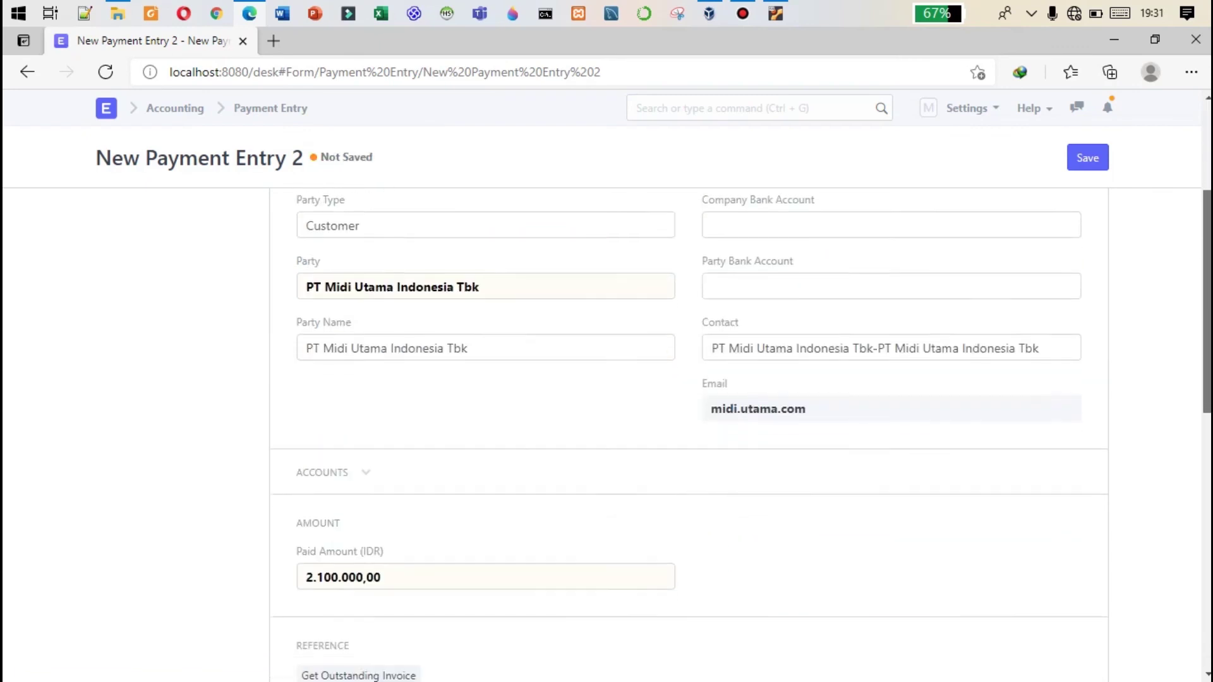
pyautogui.scroll(8, 1200, 272)
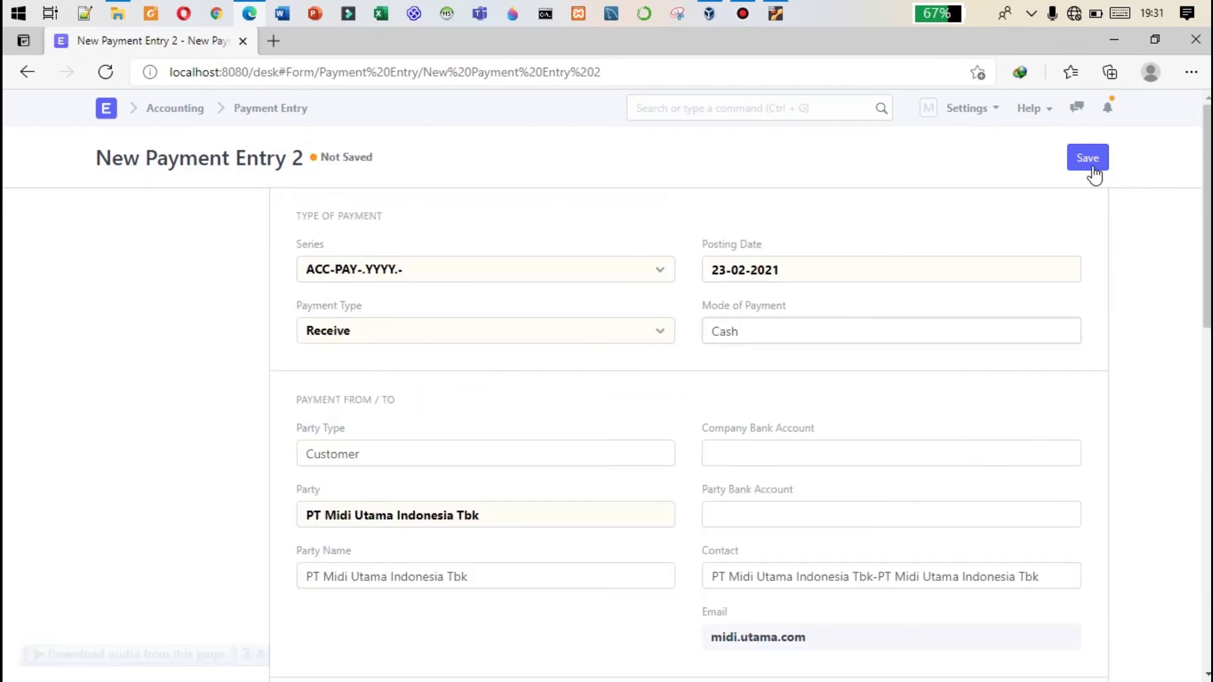
# Save the payment entry for PT Midi Utama Indonesia Tbk and submit it
pyautogui.click(1093, 166)
pyautogui.click(1089, 162)
pyautogui.click(830, 143)
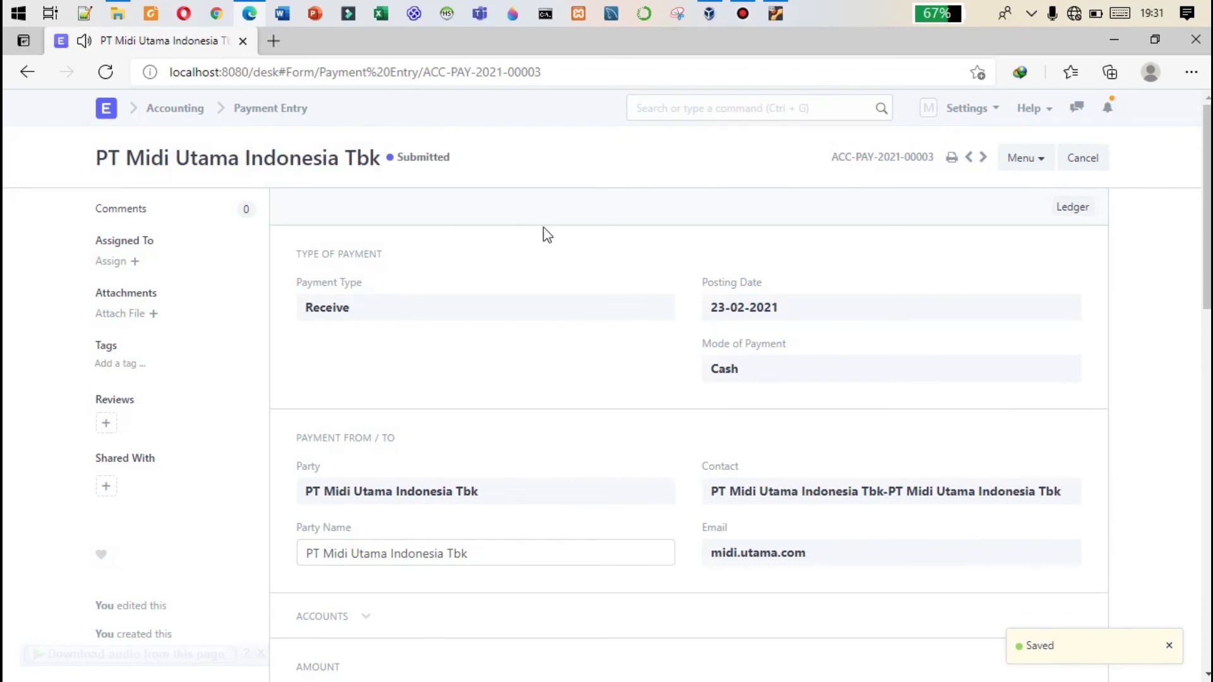
# Search for sales invoices and open the Sales Invoice list
pyautogui.click(765, 110)
pyautogui.write('sales o')
pyautogui.press('BackSpace')
pyautogui.write('in')
pyautogui.press('Return')
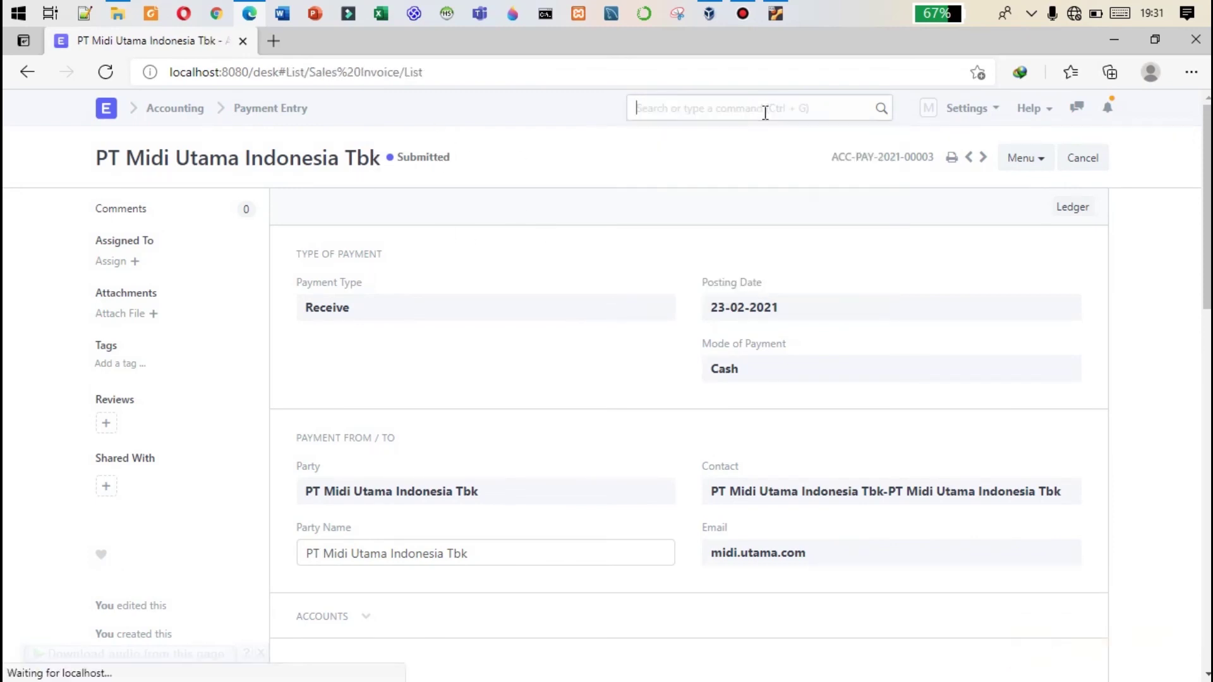